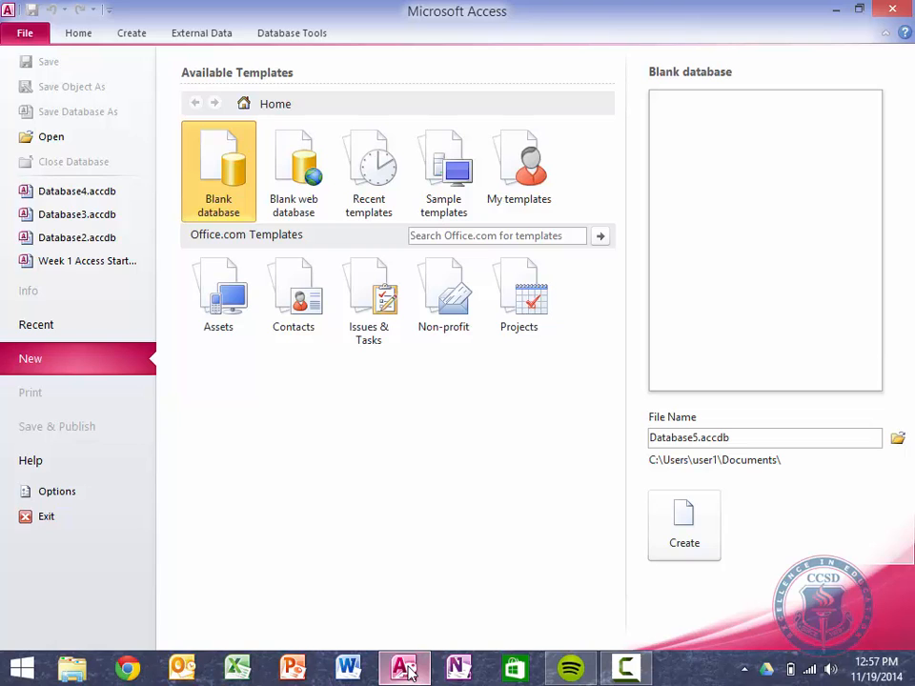
Create a blank database with the default file name, leaving its initial table unsaved.
double_click(214, 154)
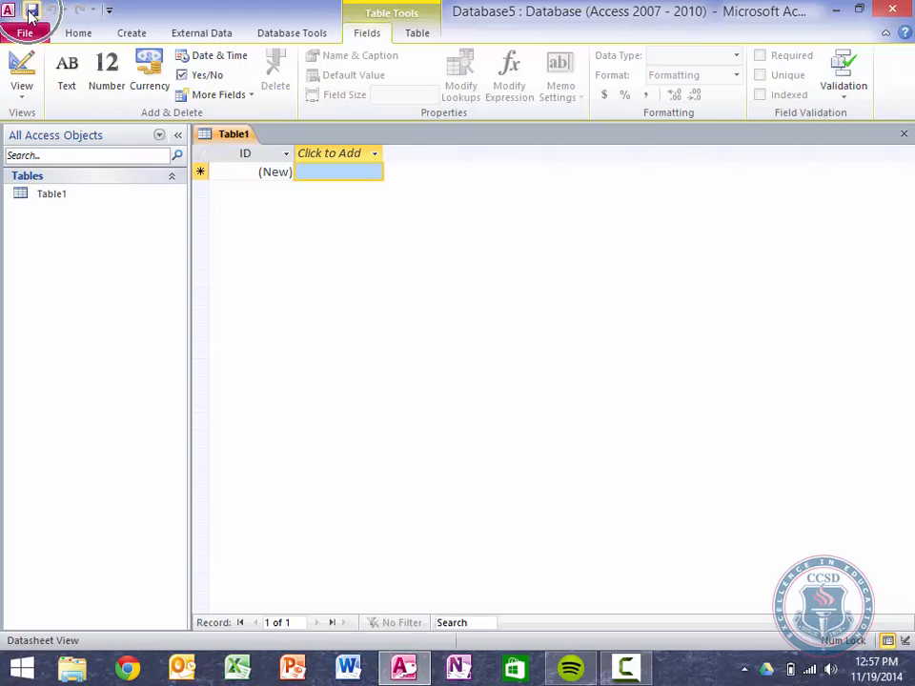
left_click(31, 11)
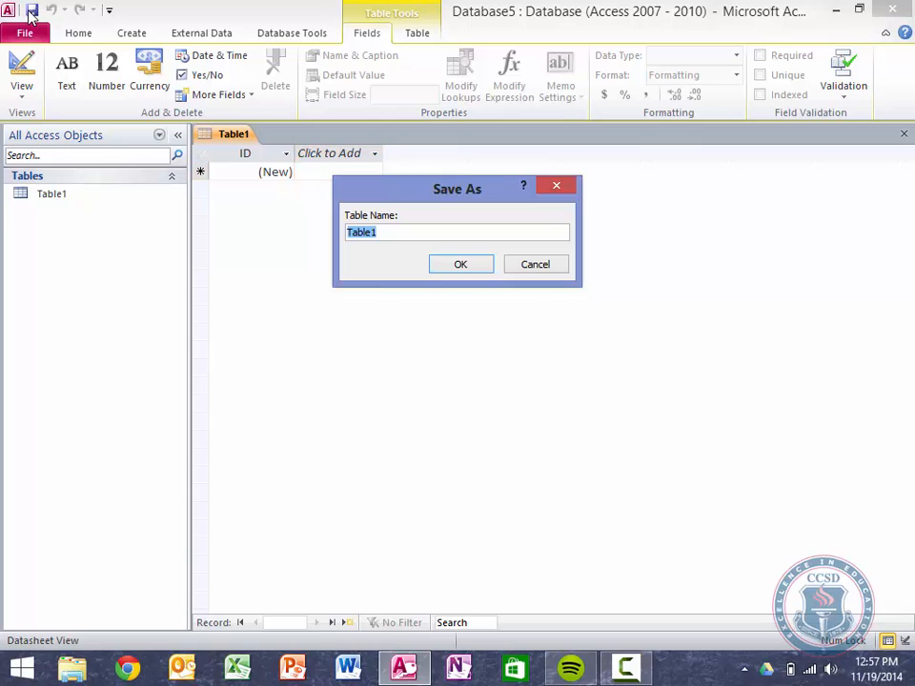
left_click(541, 266)
Save the database as "Camashaly Design" in the OneDrive Documents folder, allowing open objects to close, and enable its content.
left_click(21, 29)
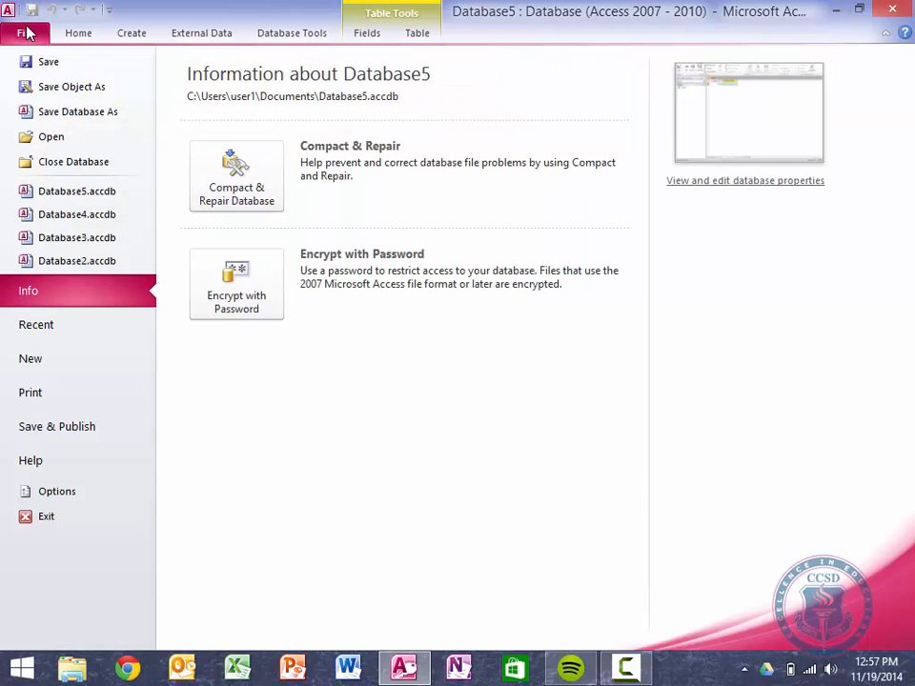
left_click(73, 113)
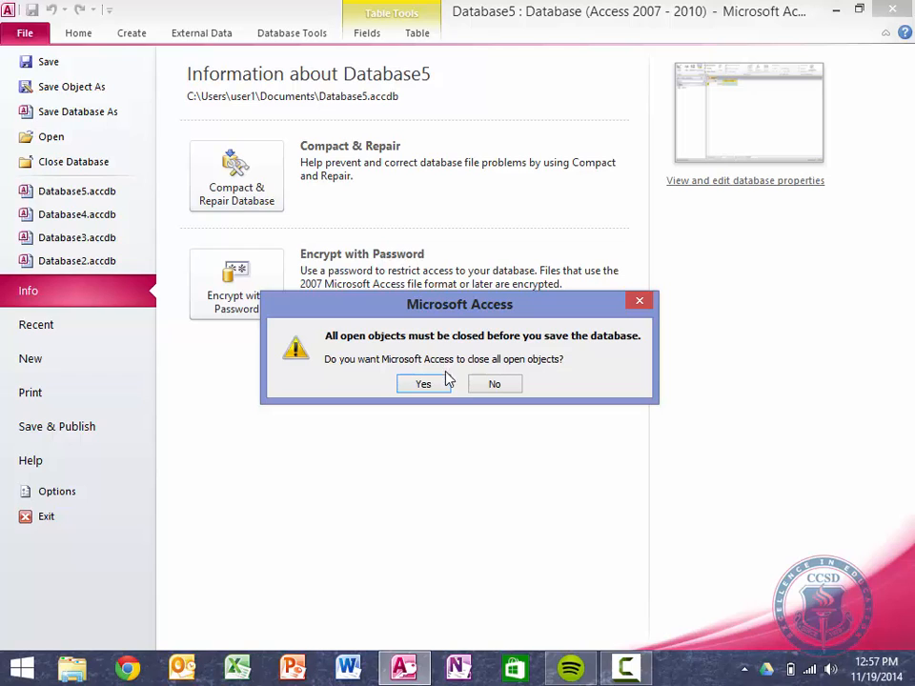
left_click(423, 384)
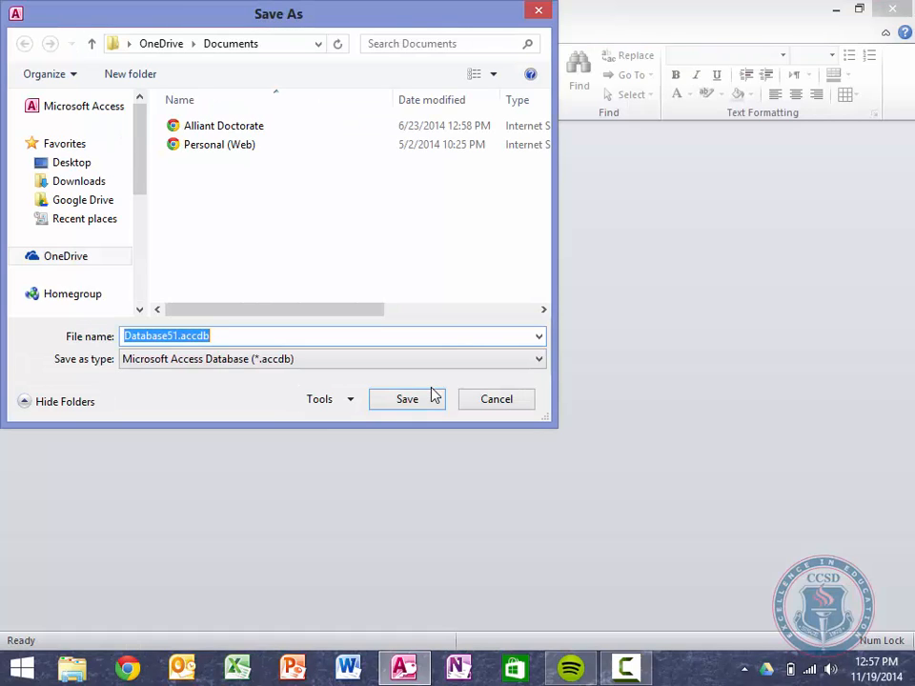
type("Camashaly")
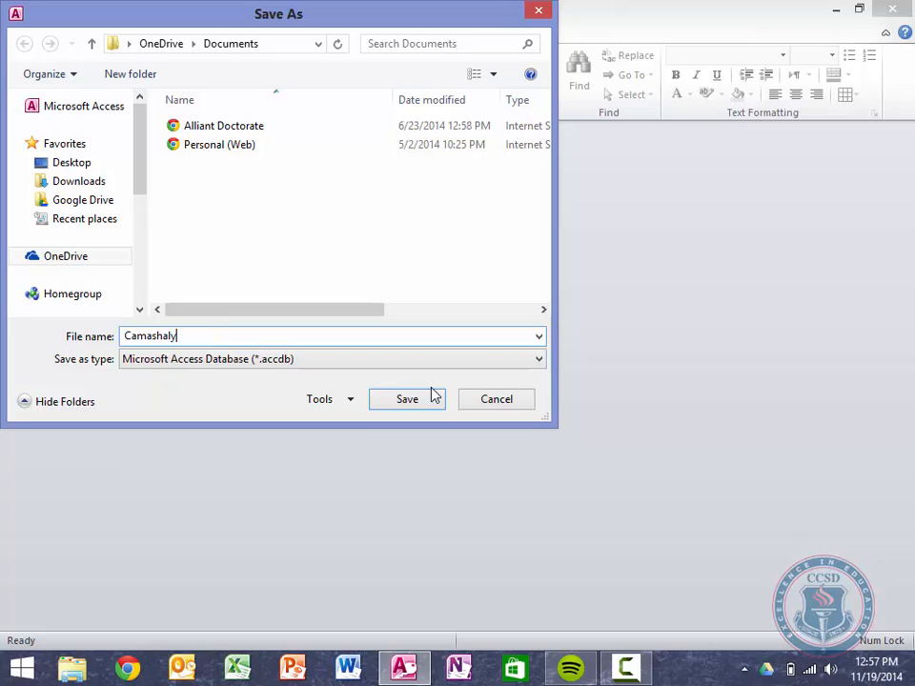
type(" Design")
left_click(407, 401)
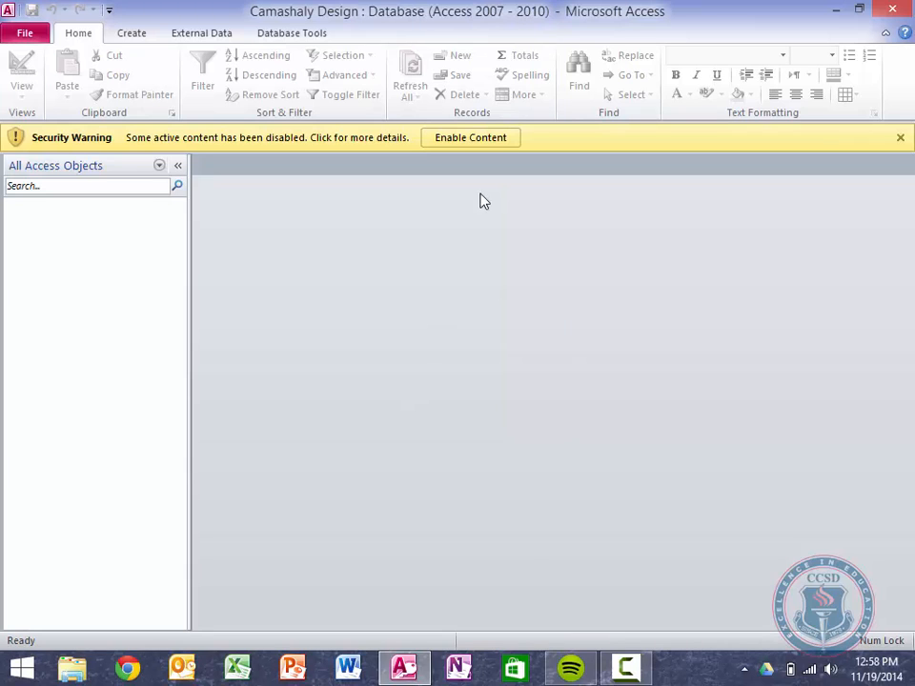
left_click(483, 141)
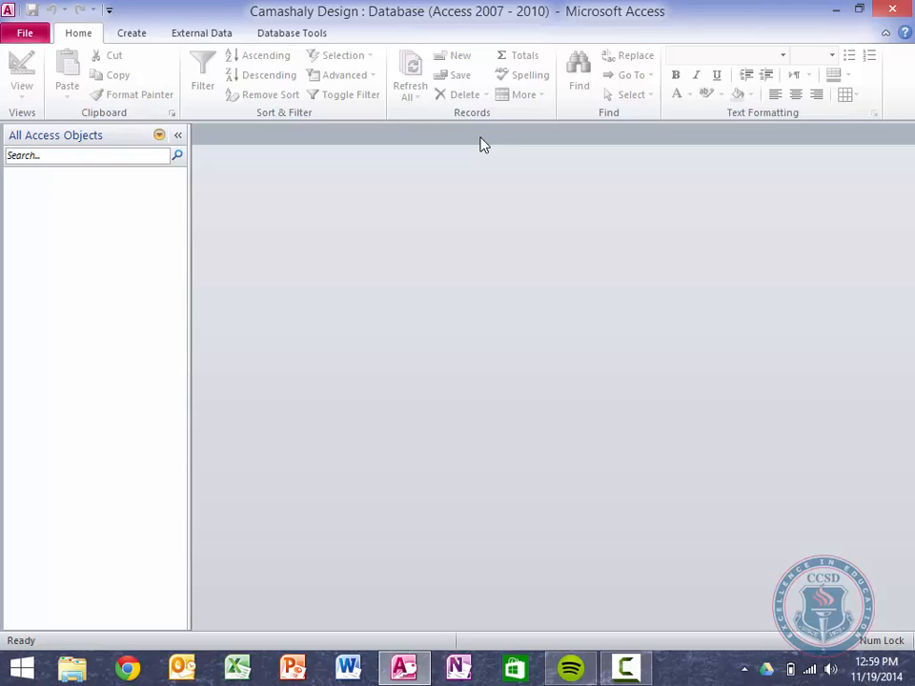
Filter the list of database objects by group to show only Tables.
left_click(41, 36)
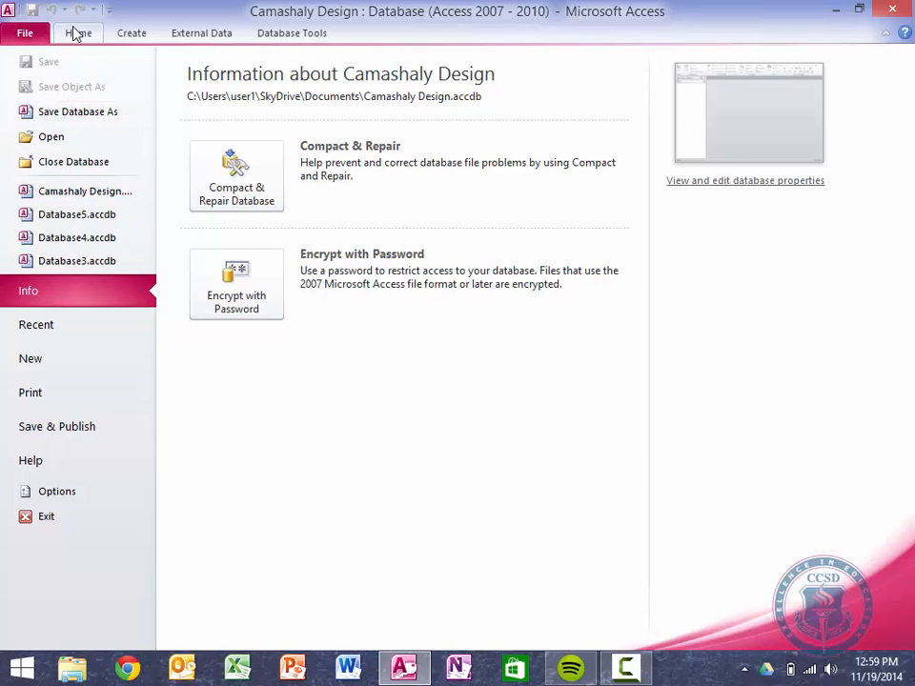
left_click(76, 36)
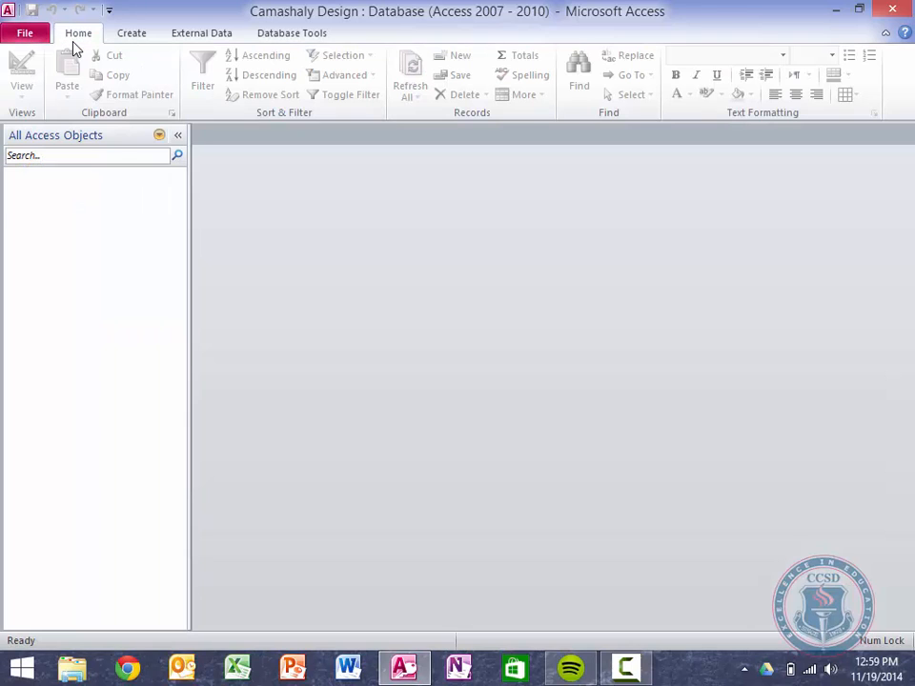
left_click(161, 135)
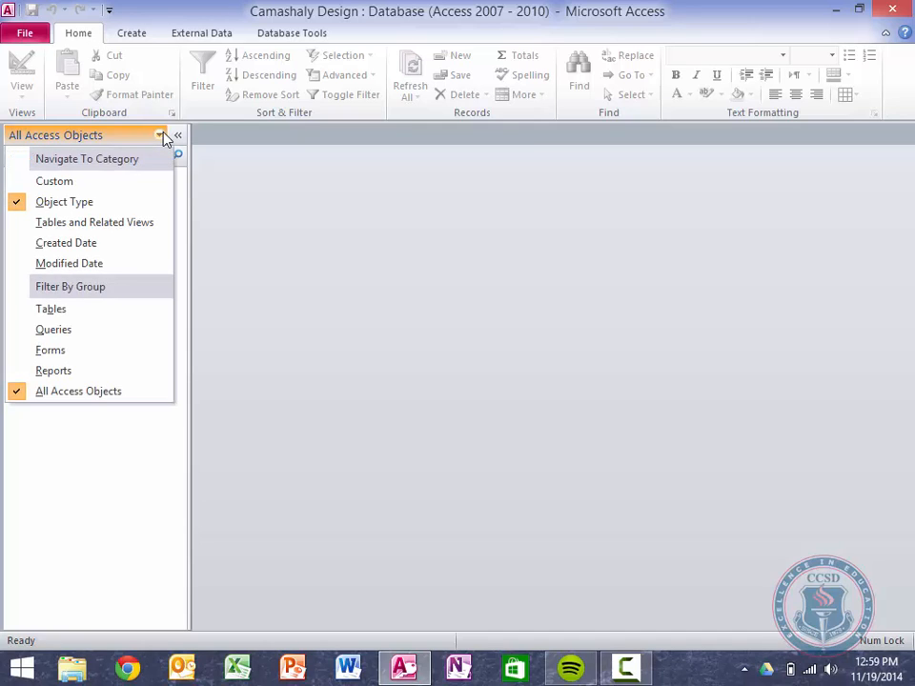
left_click(162, 136)
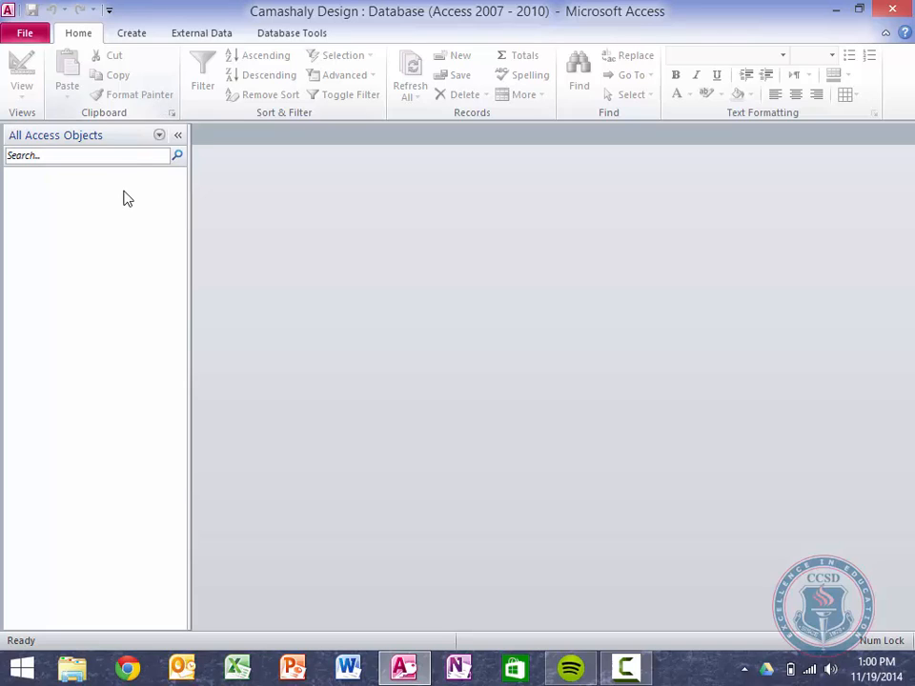
left_click(160, 137)
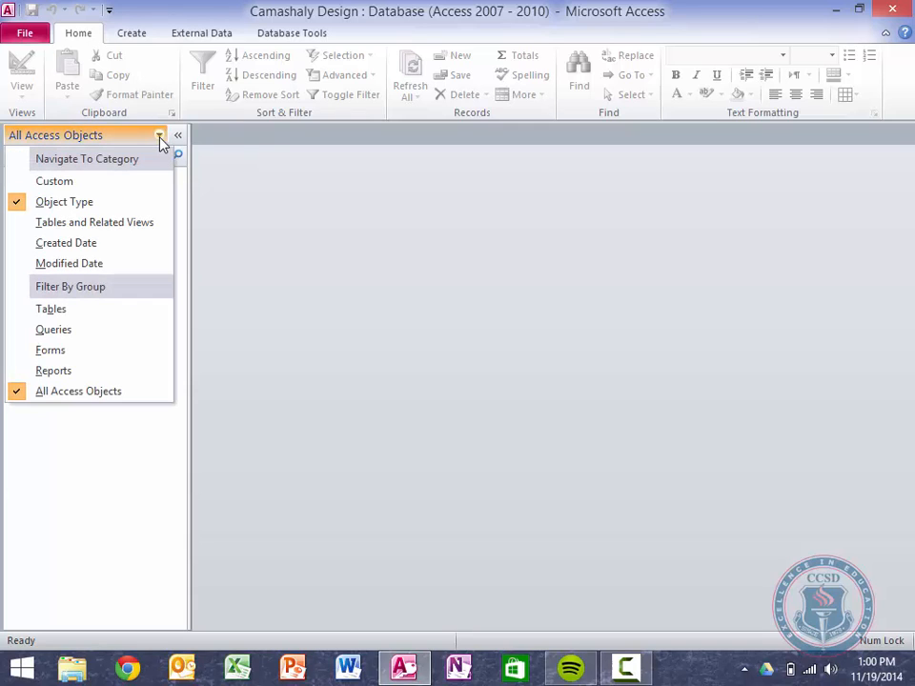
left_click(57, 317)
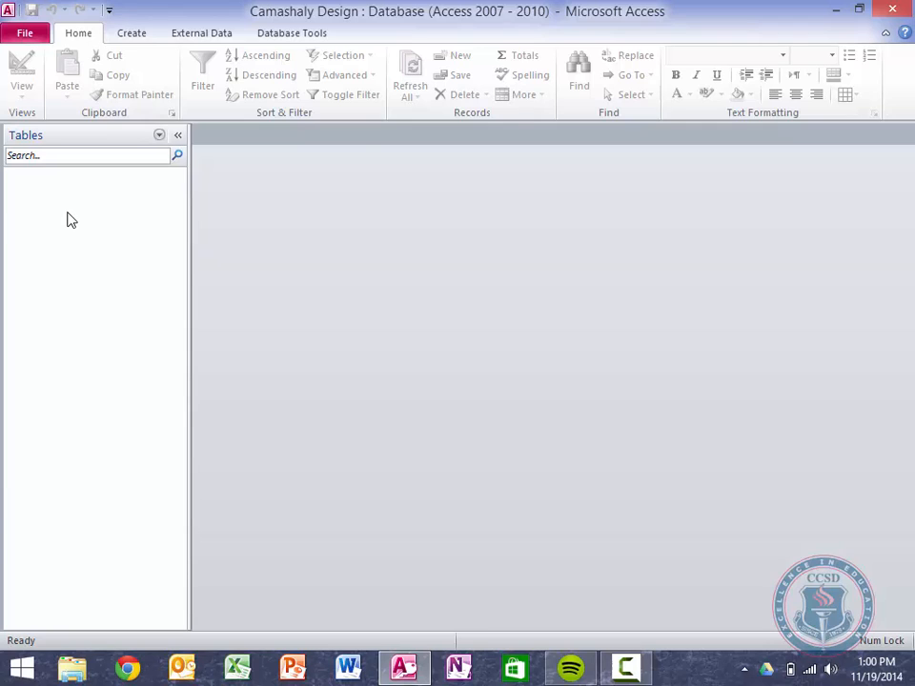
Create a new blank database from the available templates.
key("ctrl+n")
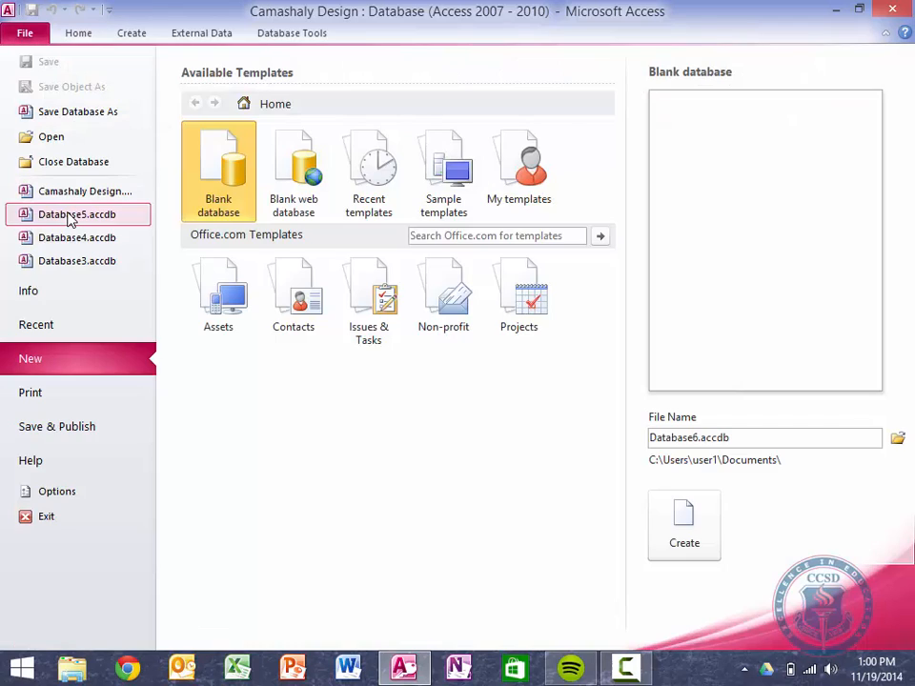
double_click(225, 174)
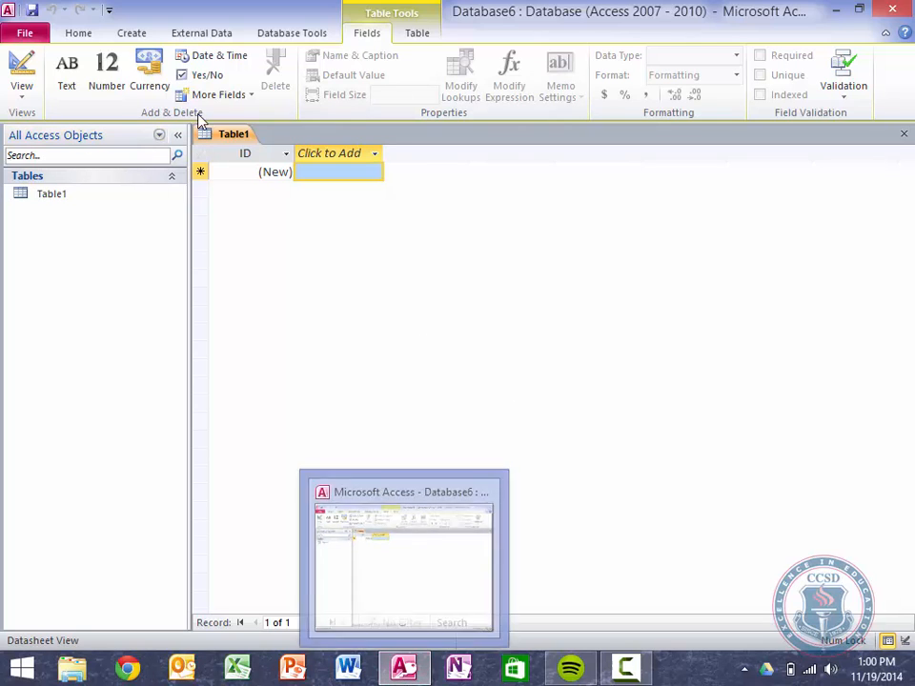
Create one more blank database with the default file name in place of the open one.
left_click(23, 35)
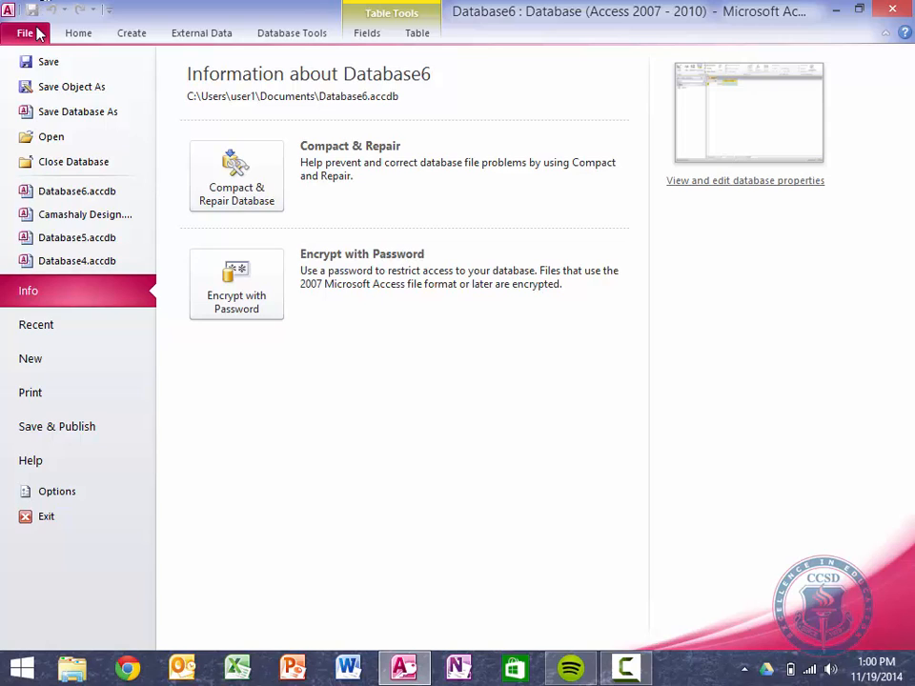
left_click(33, 34)
left_click(31, 36)
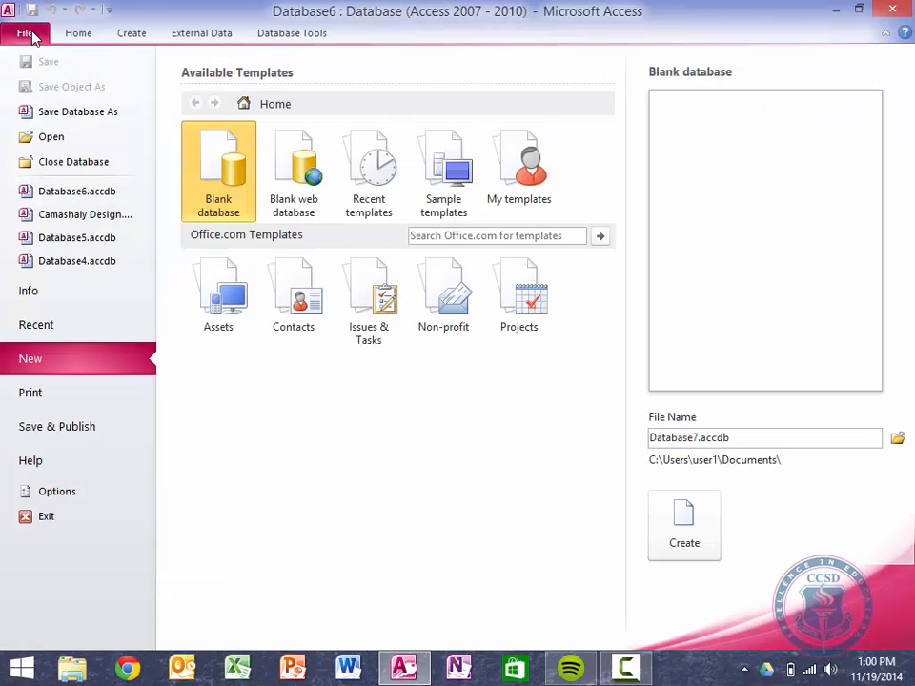
double_click(214, 158)
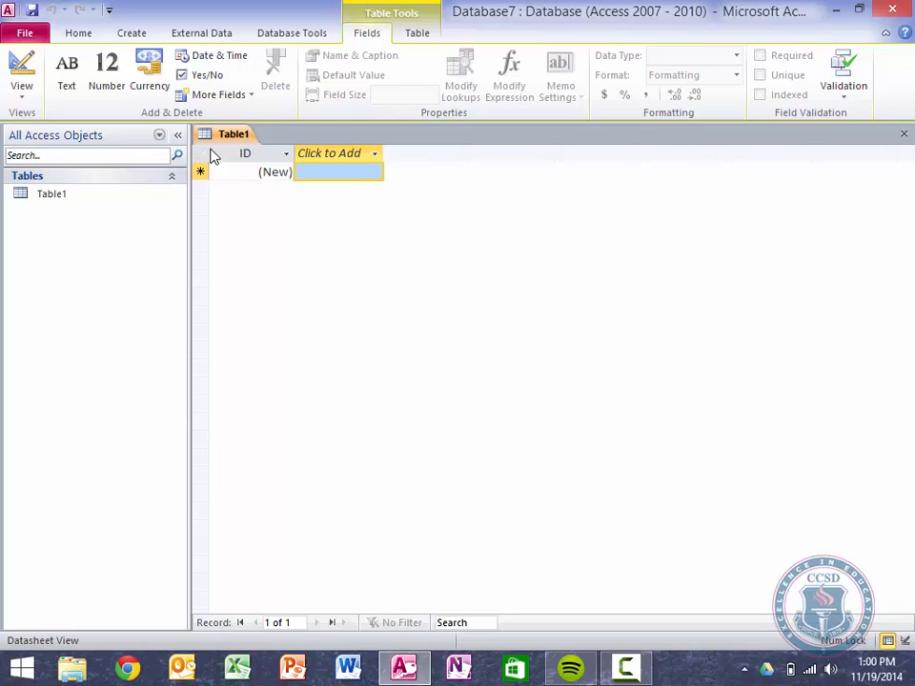
Add a second table to the database.
left_click(128, 37)
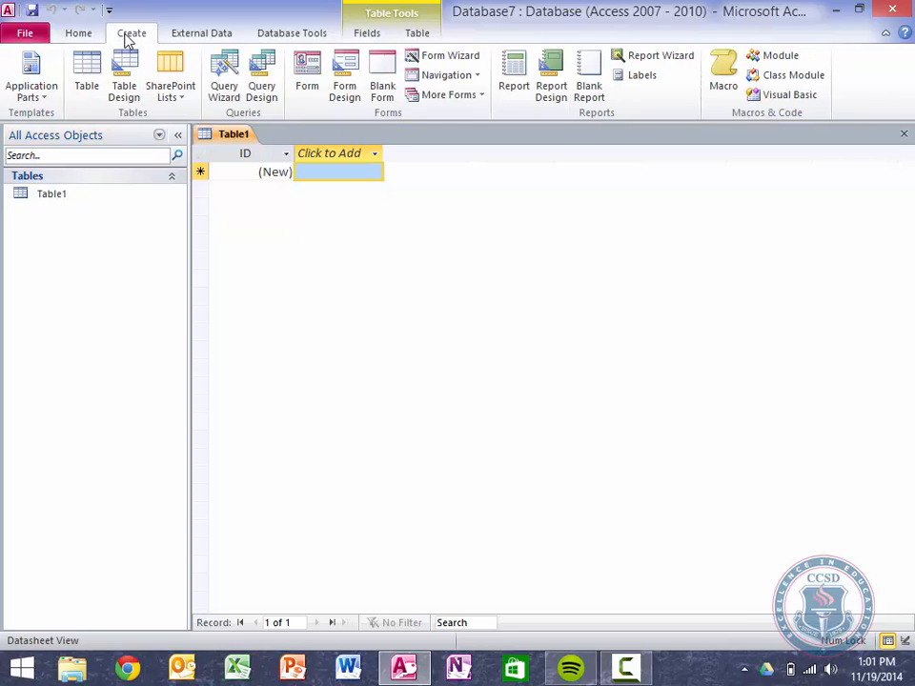
left_click(70, 80)
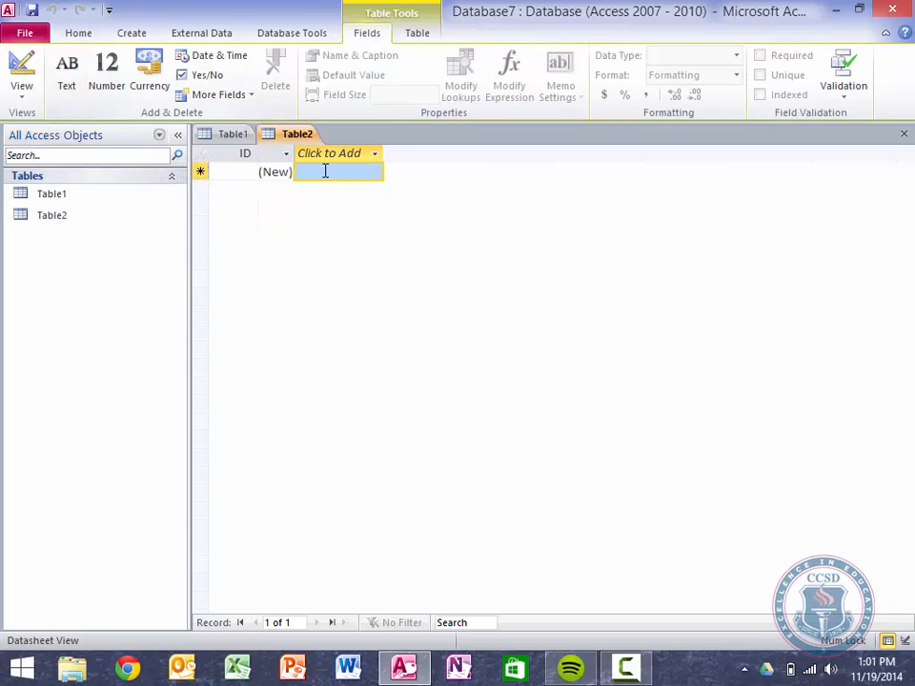
Try to delete Table2 while it is open, and close it without saving.
right_click(55, 219)
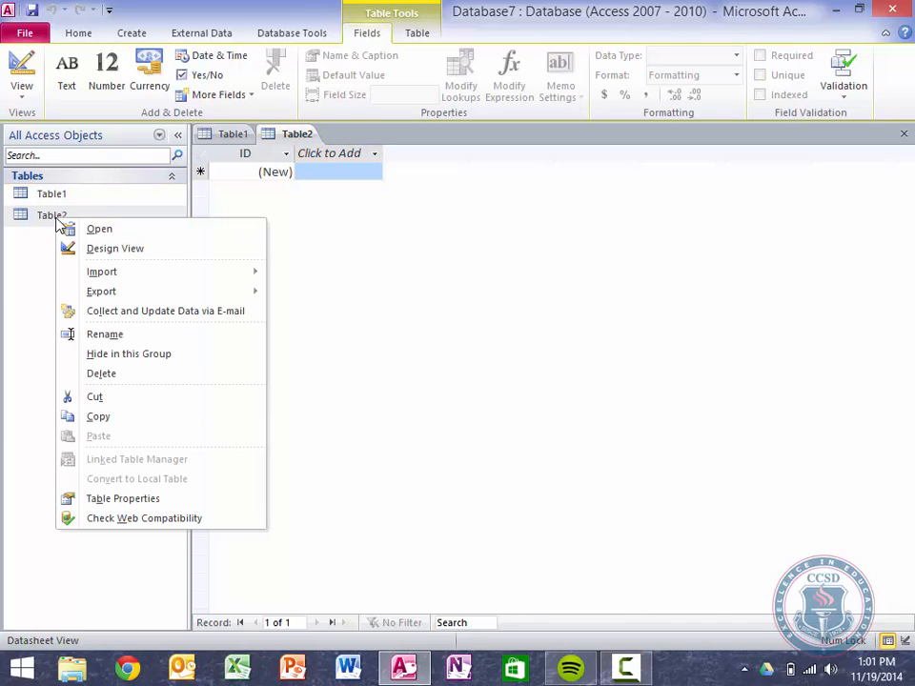
left_click(122, 375)
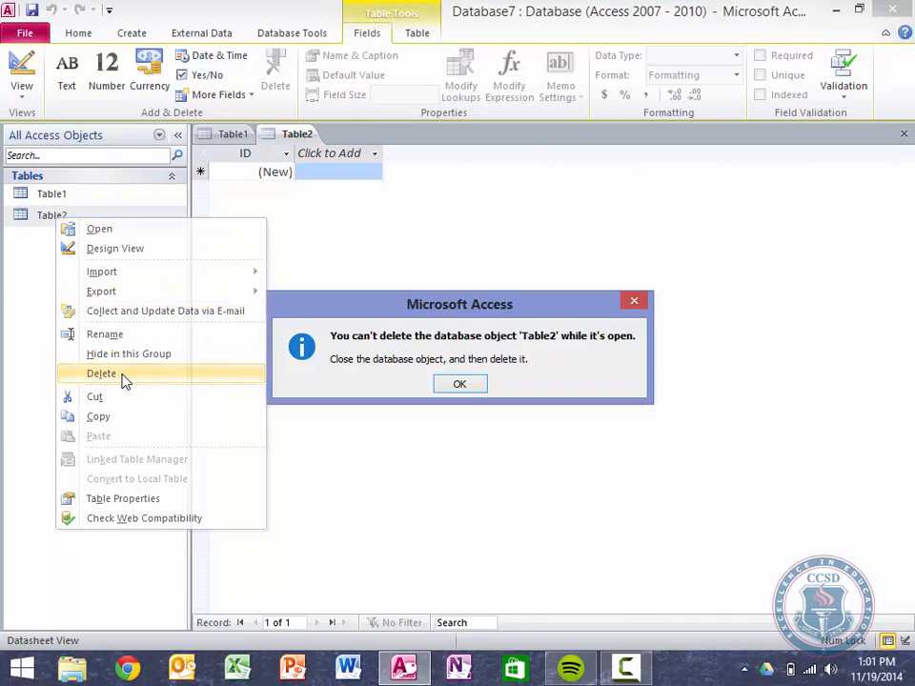
left_click(463, 386)
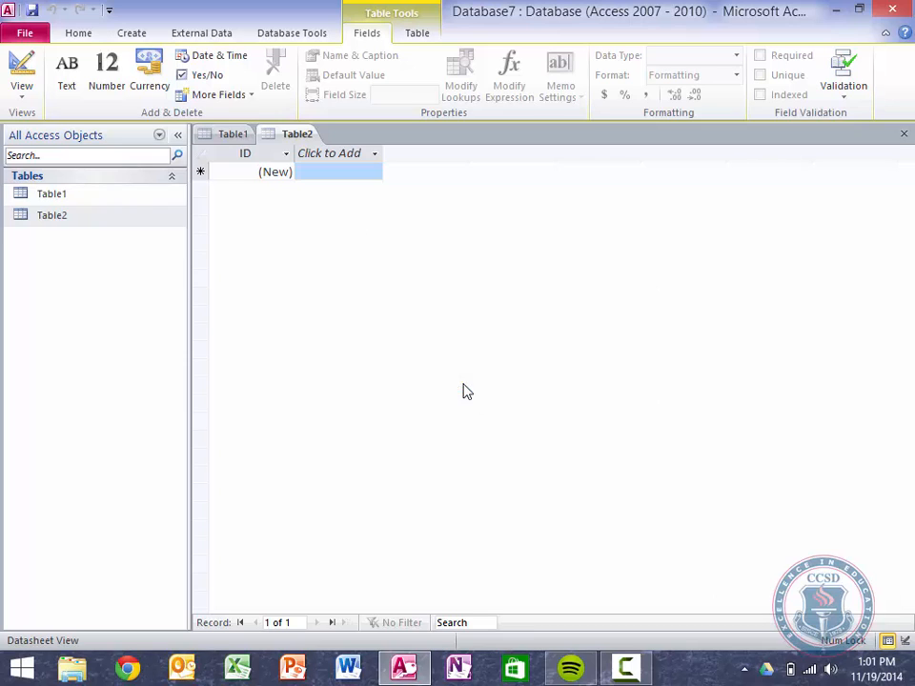
right_click(307, 136)
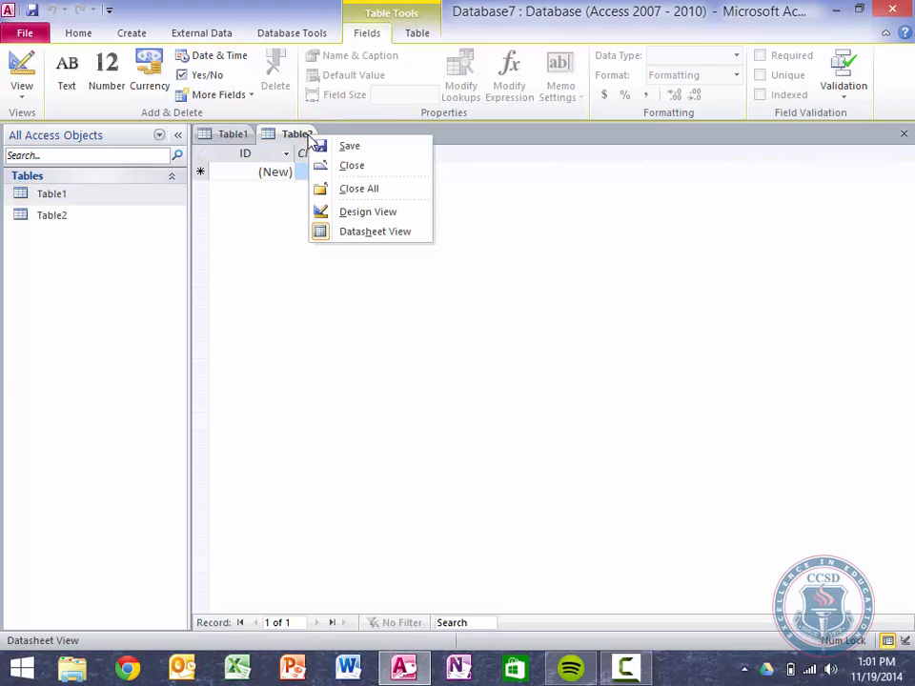
left_click(333, 167)
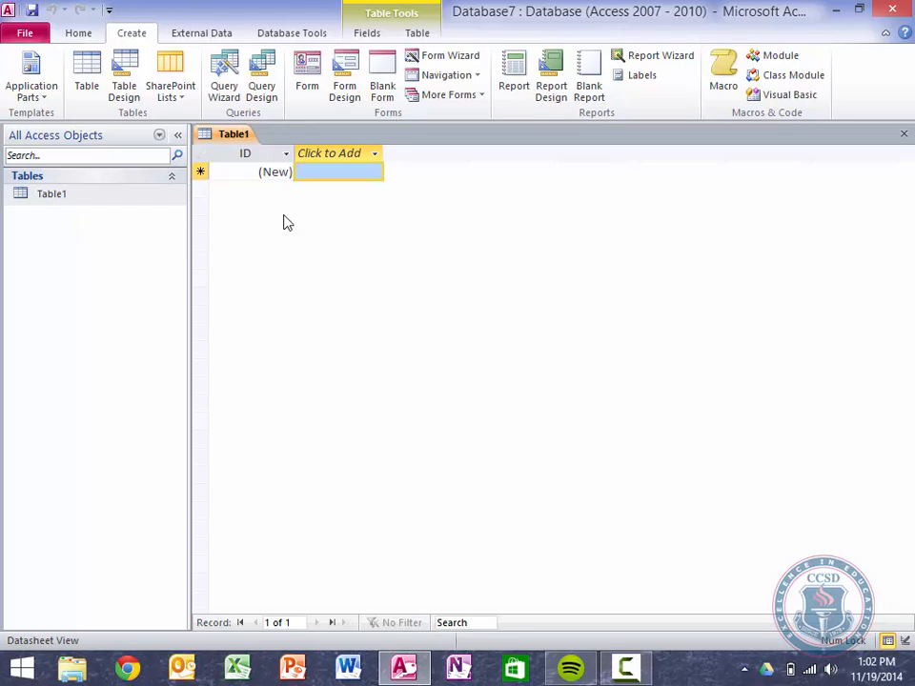
Switch Table1 to Design View, saving the table under the name "Business Analyst".
left_click(27, 34)
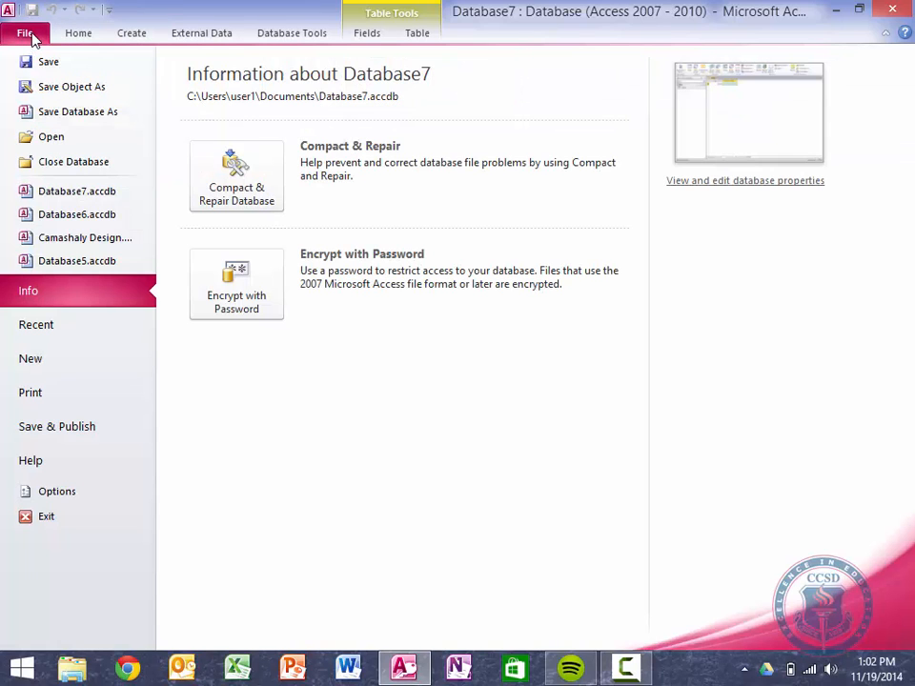
left_click(72, 33)
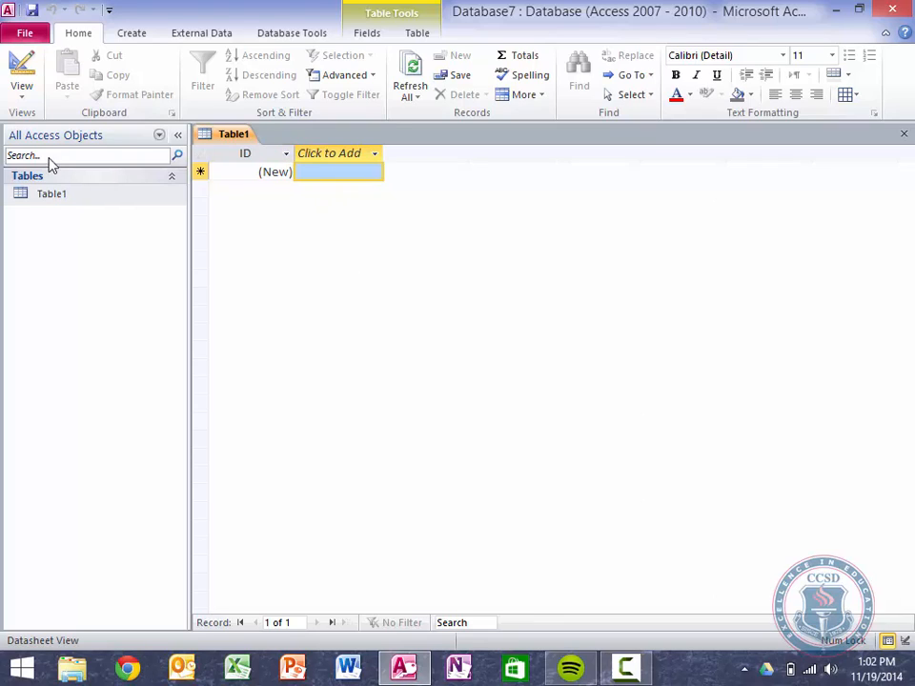
left_click(19, 68)
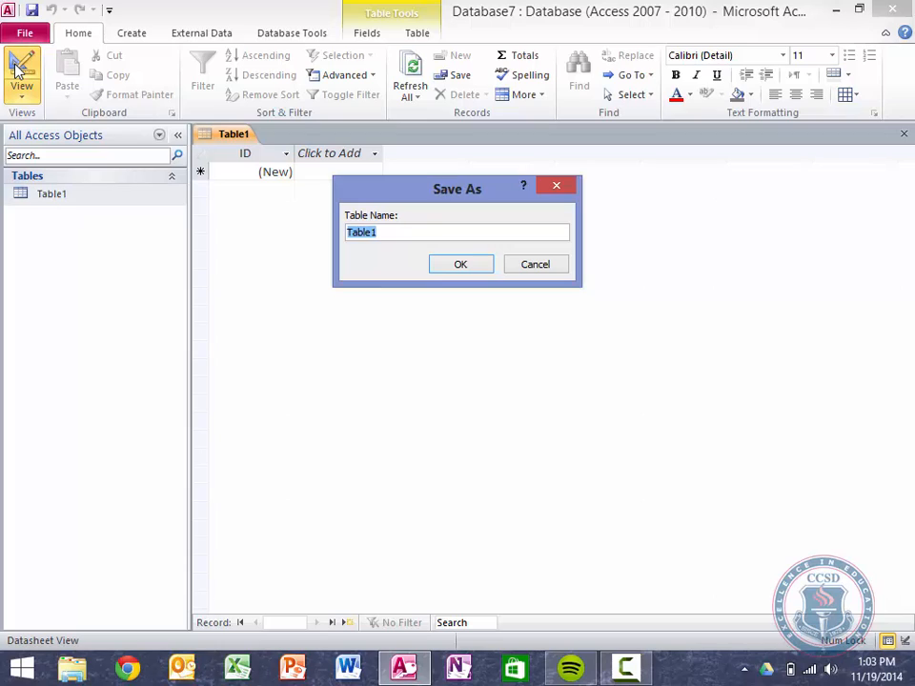
type("Business Analyis")
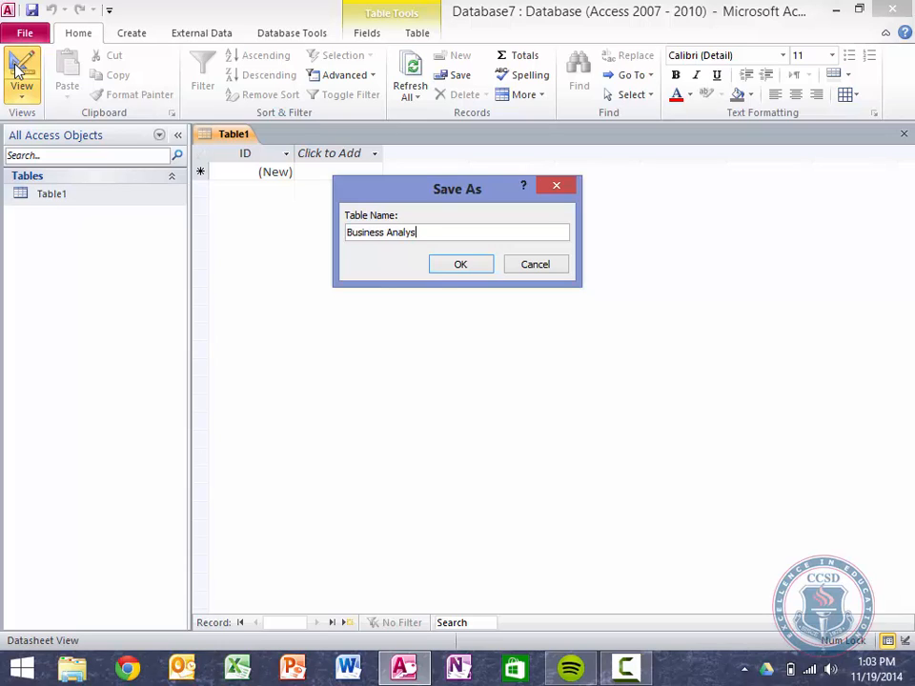
type("t")
key("BackSpace")
key("BackSpace")
type("ist")
key("BackSpace")
key("BackSpace")
key("BackSpace")
key("BackSpace")
key("BackSpace")
key("BackSpace")
type("alyst")
key("Return")
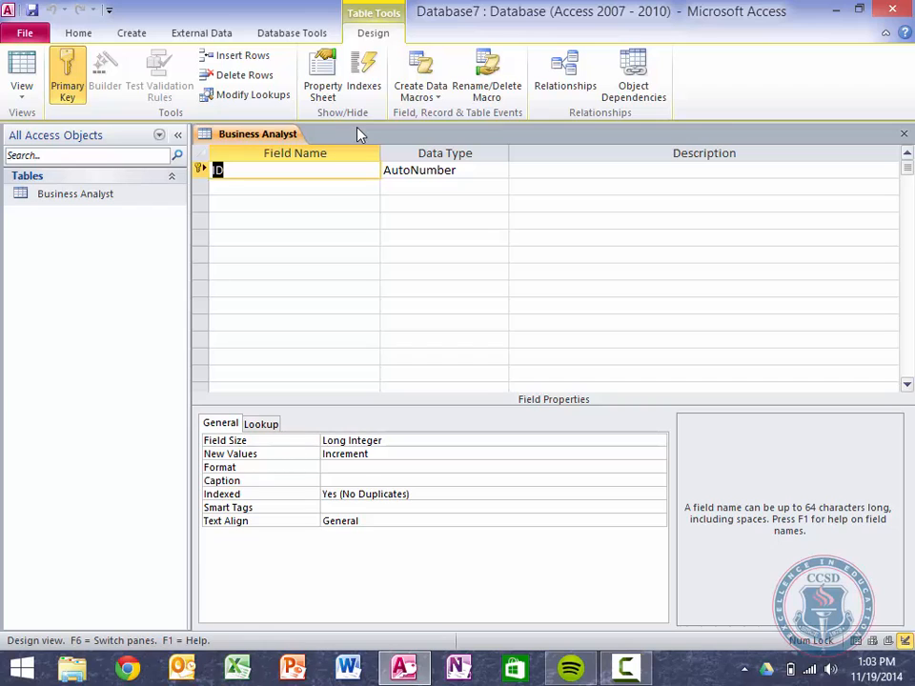
View the Business Analyst table in Datasheet View and return to Design View.
left_click(28, 68)
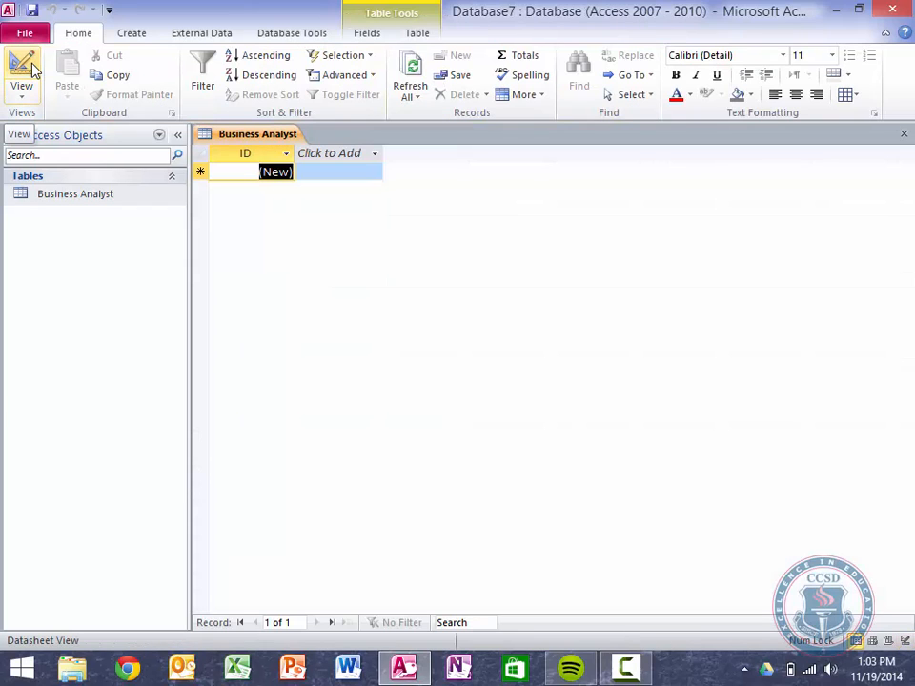
left_click(31, 68)
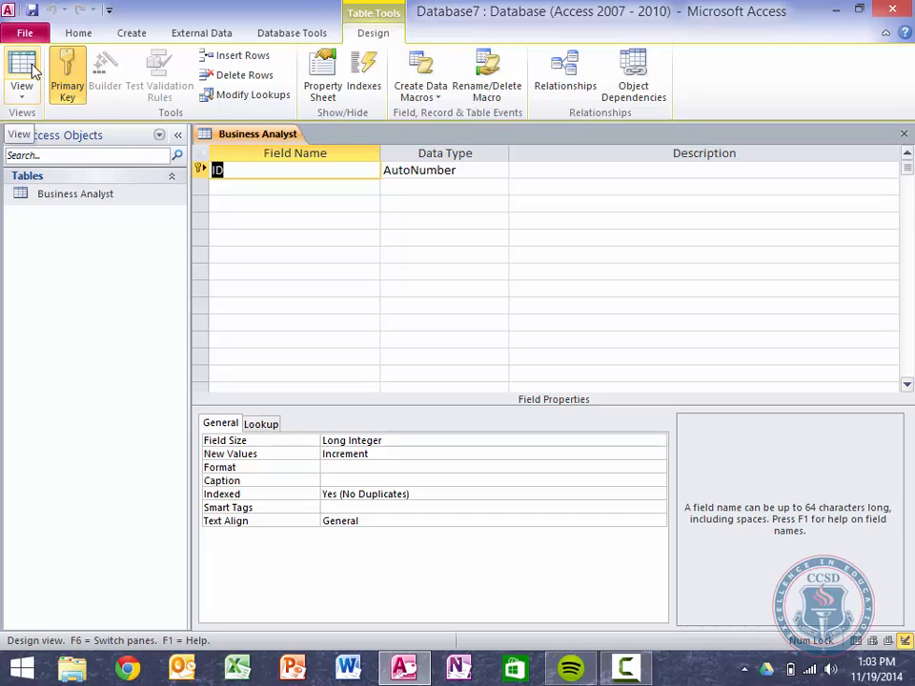
Rename the ID field of the Business Analyst table as "Business Analyst Number".
left_click(104, 202)
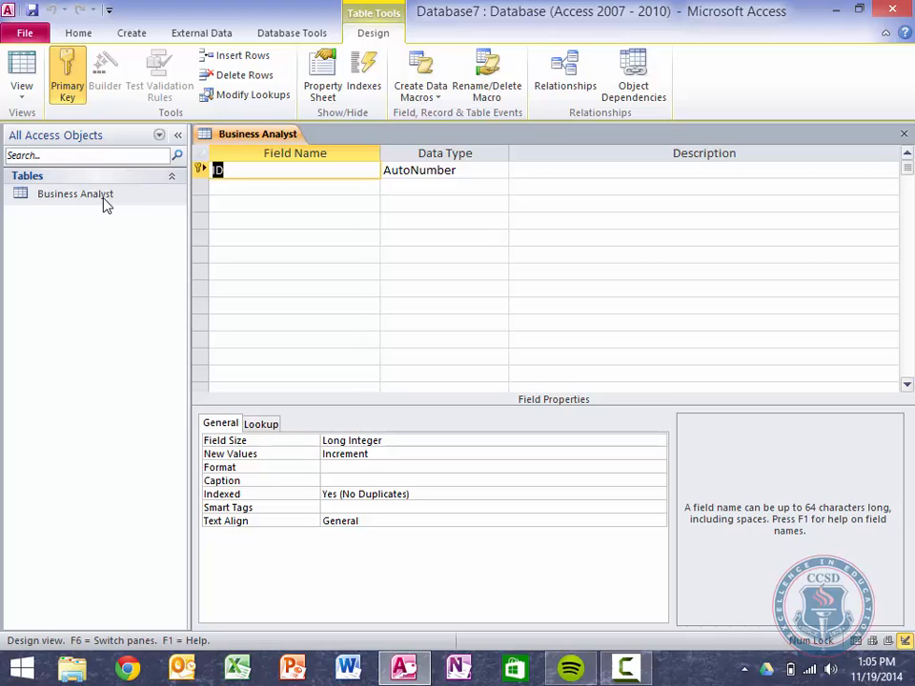
type("Business Anals")
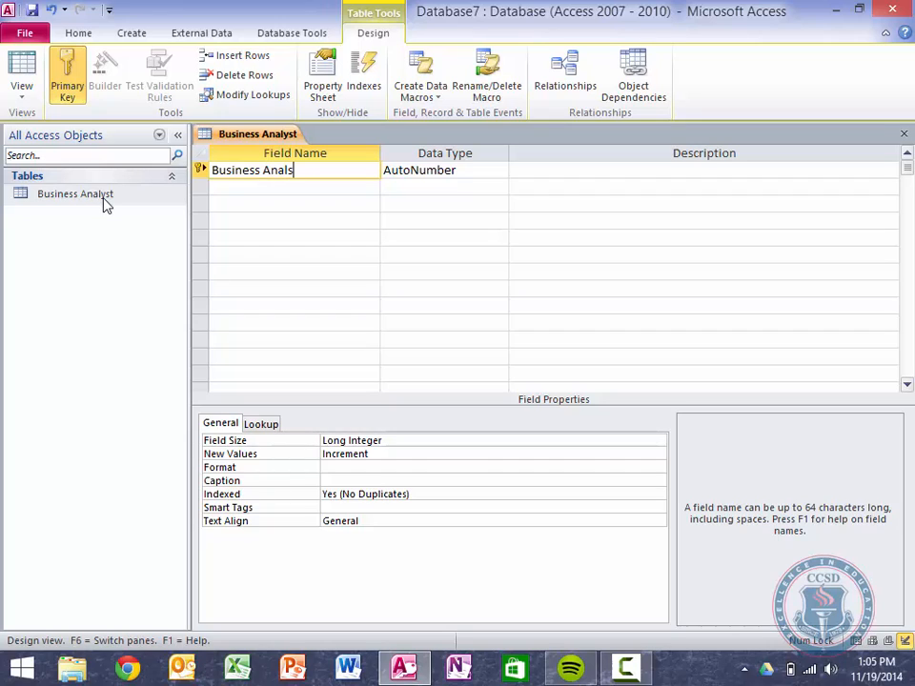
key("BackSpace")
type("yst Number")
key("Tab")
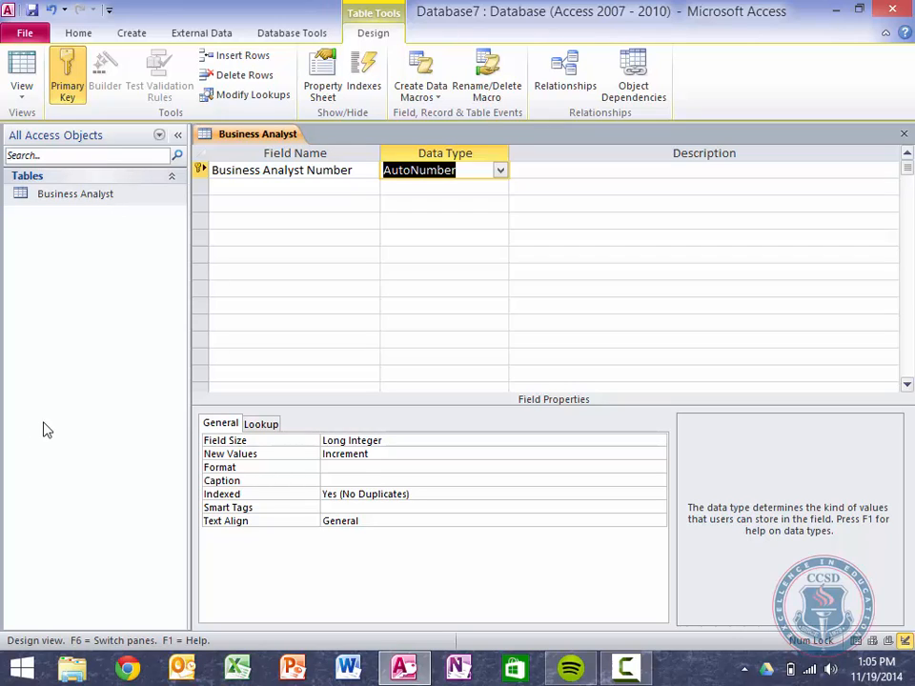
Check the field size options of Business Analyst Number and set its caption to "BA #".
left_click(363, 443)
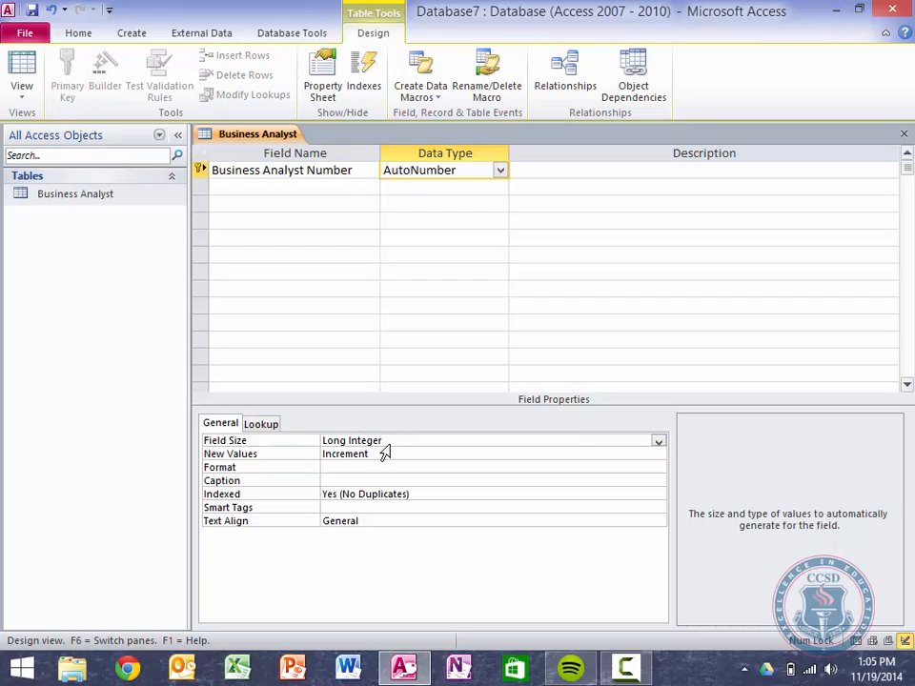
left_click(658, 443)
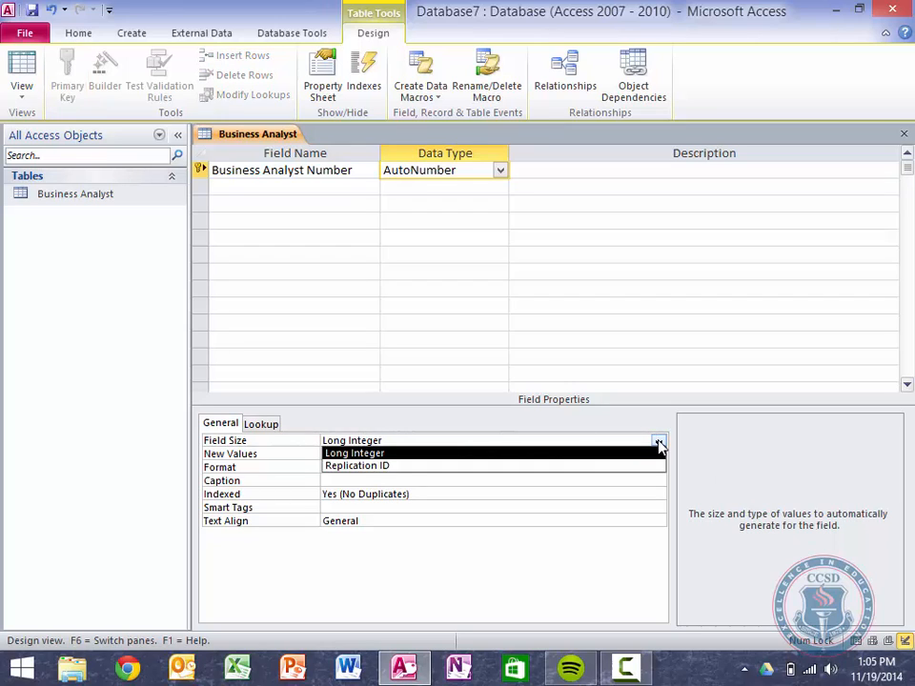
left_click(659, 443)
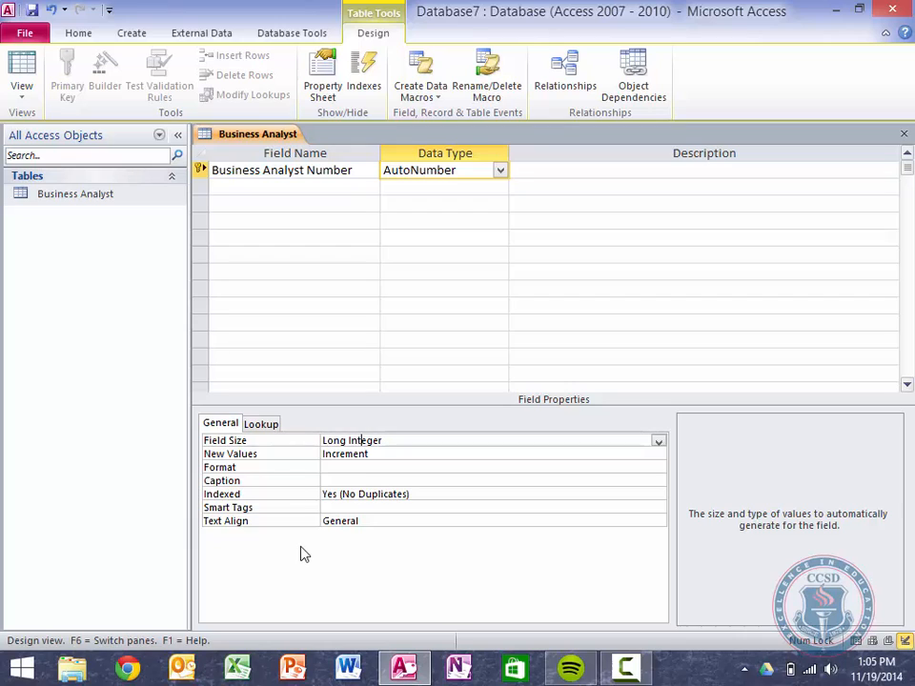
left_click(363, 479)
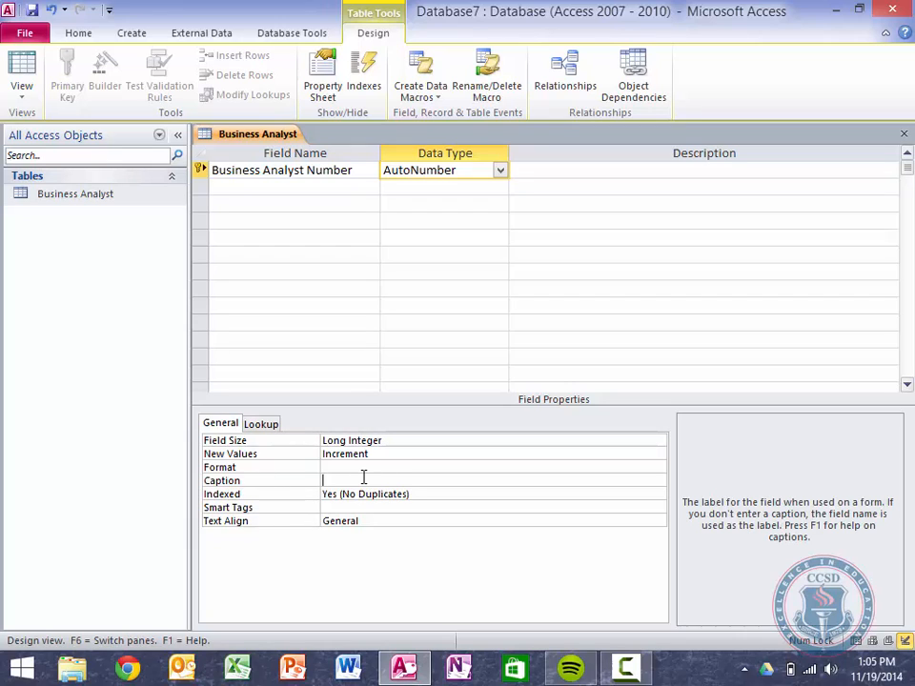
type("BA #")
left_click(363, 478)
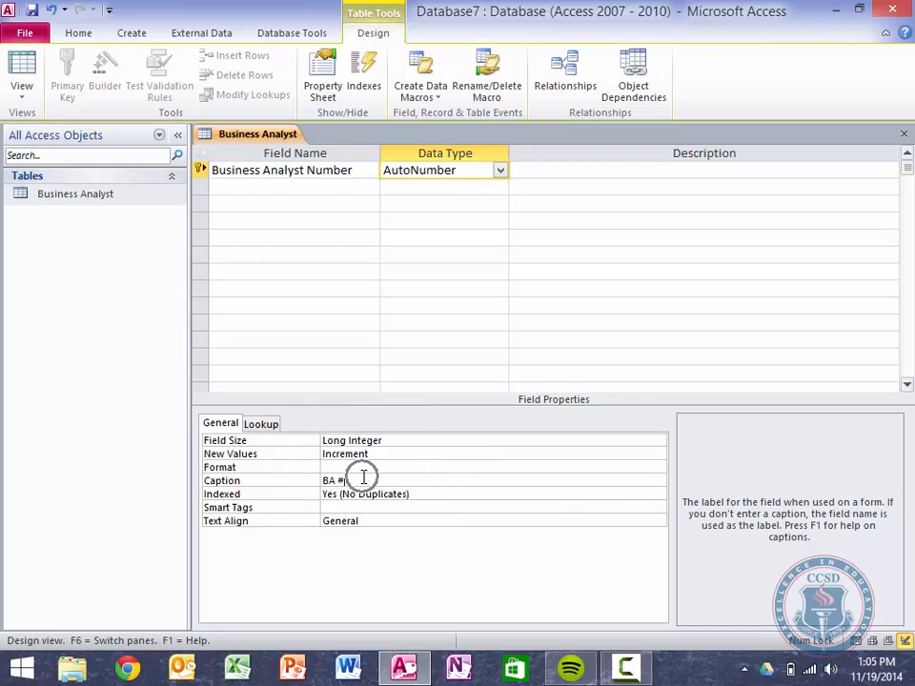
key("Tab")
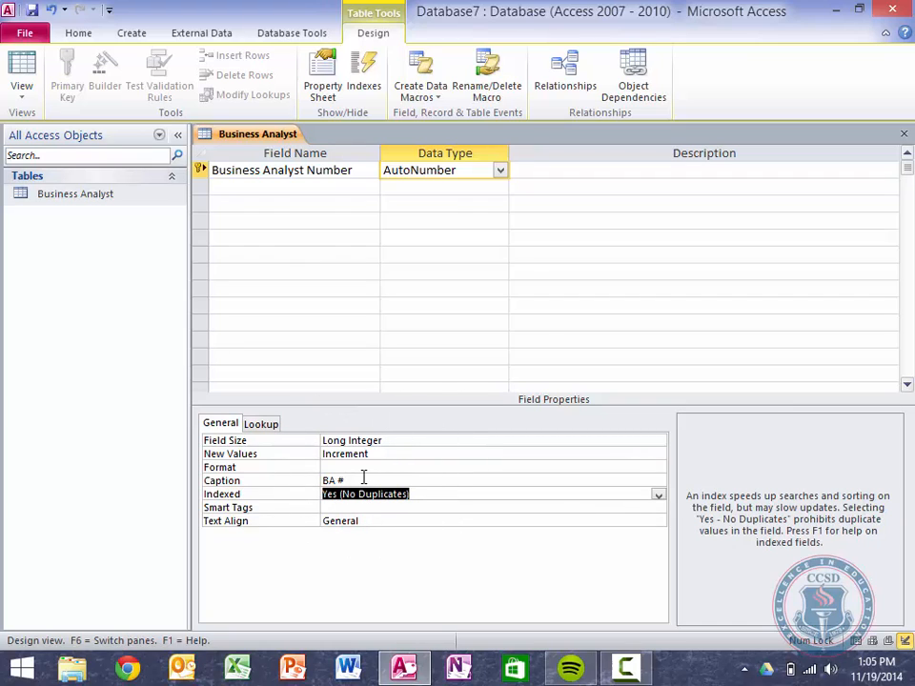
Save the Business Analyst table and switch it to Datasheet View.
left_click(243, 190)
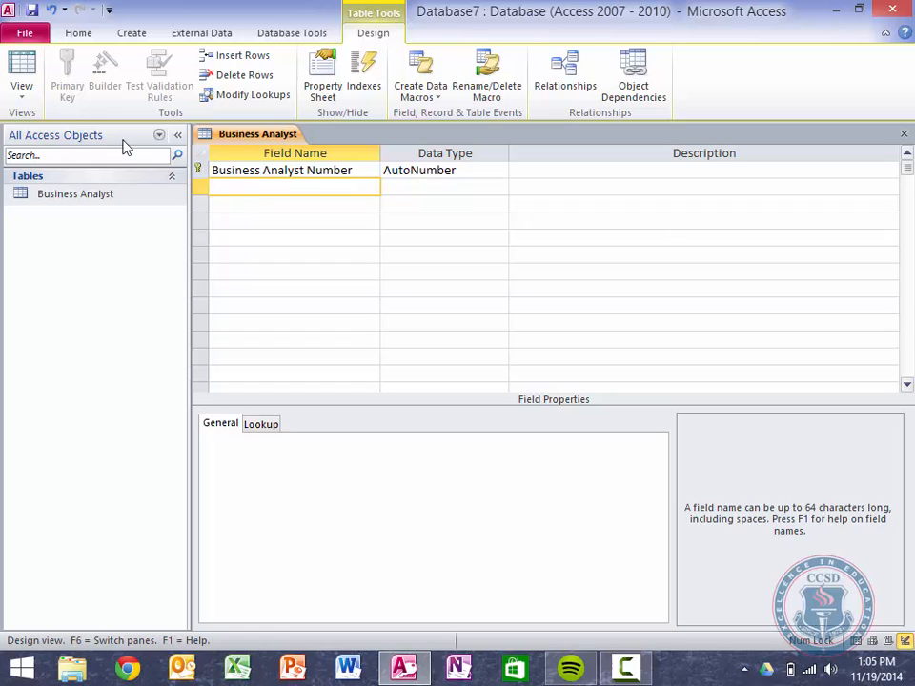
left_click(13, 62)
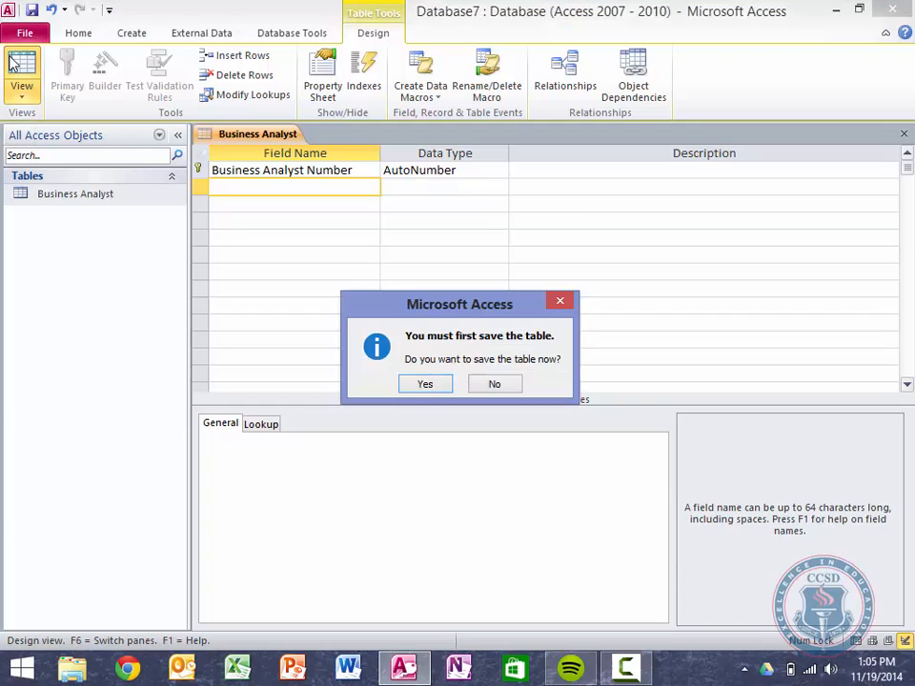
left_click(423, 384)
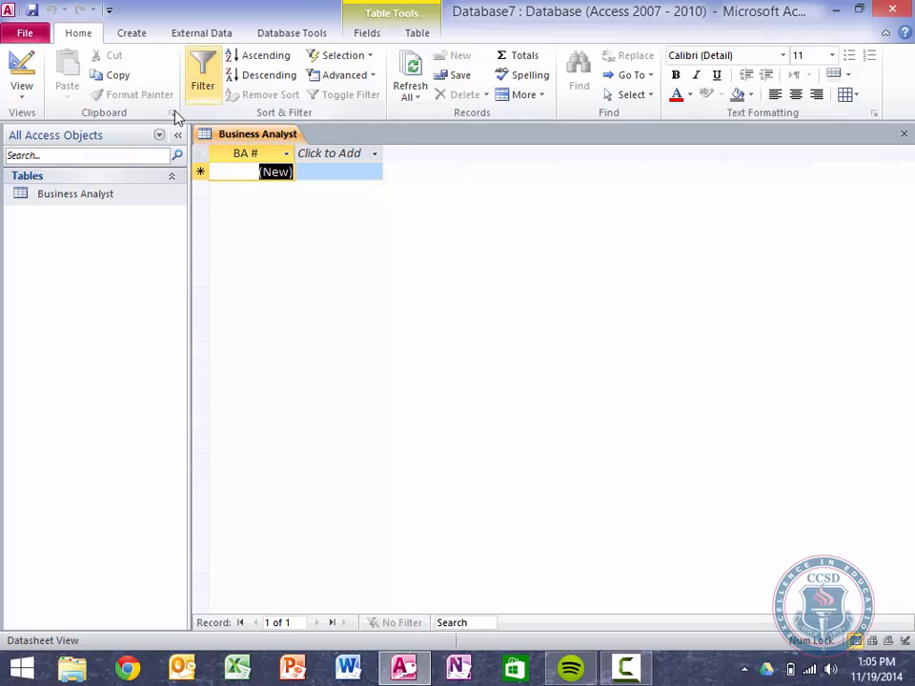
left_click(21, 64)
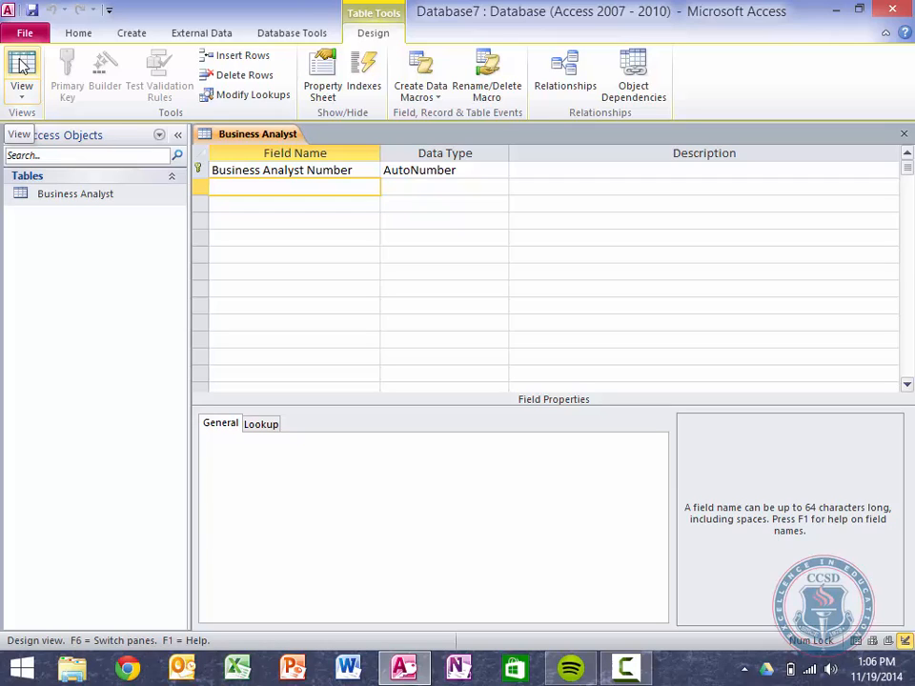
left_click(23, 66)
left_click(23, 65)
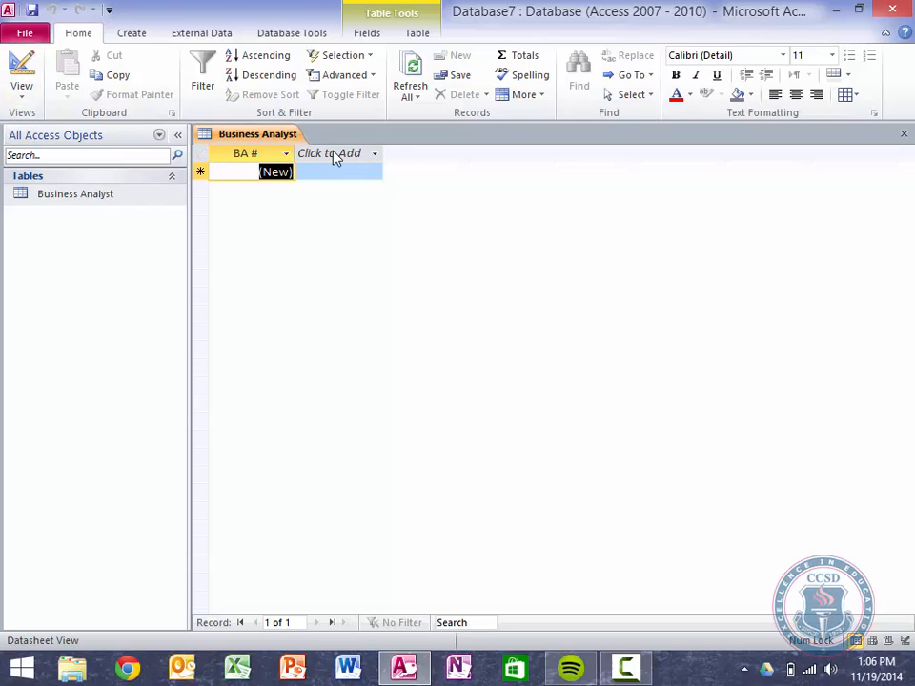
Add two text fields named "Last Name" and "First Name" after the BA # column.
left_click(336, 158)
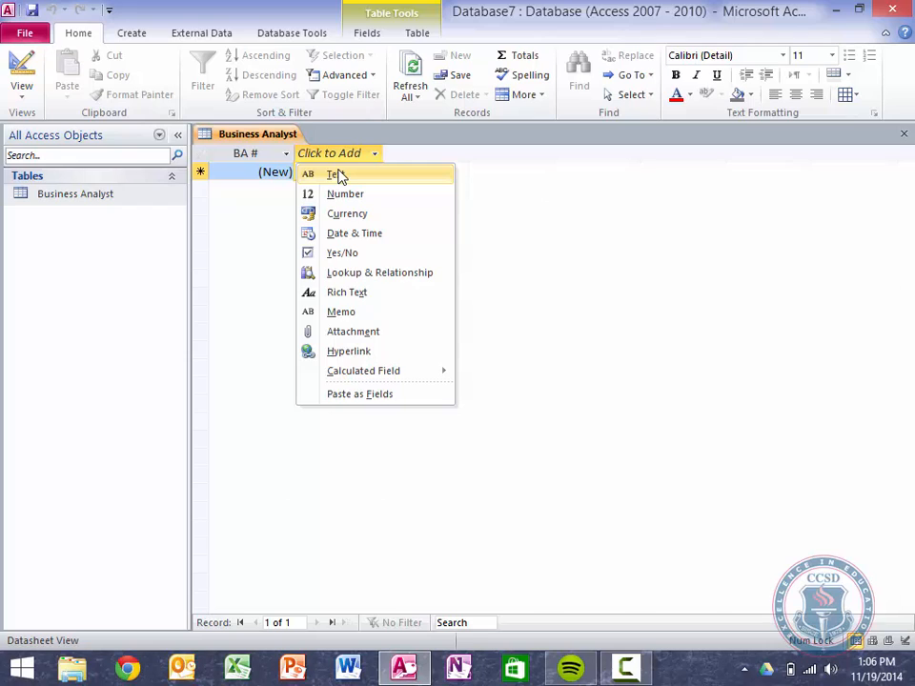
left_click(338, 175)
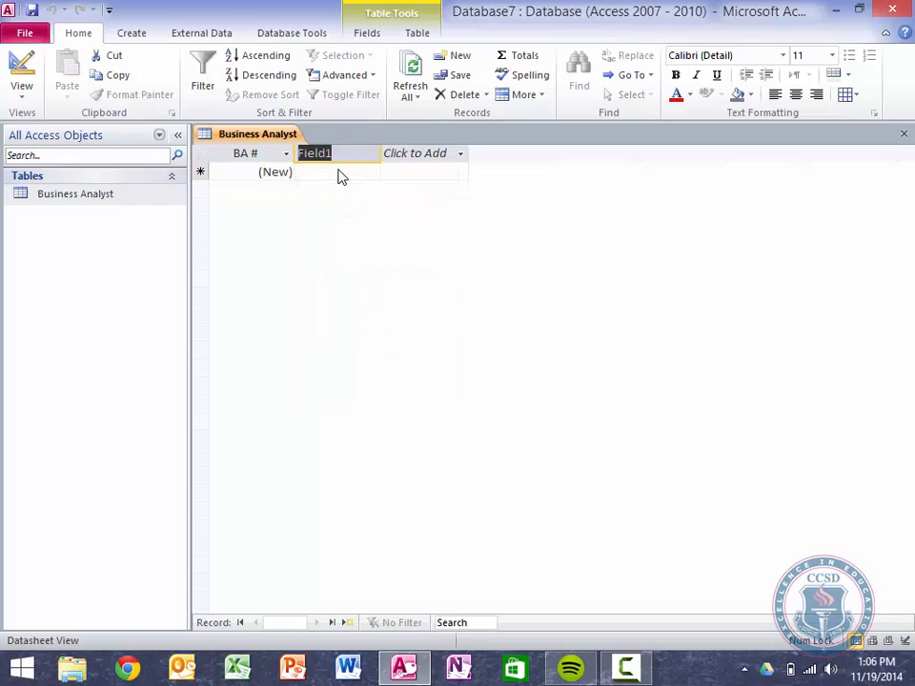
type("Last")
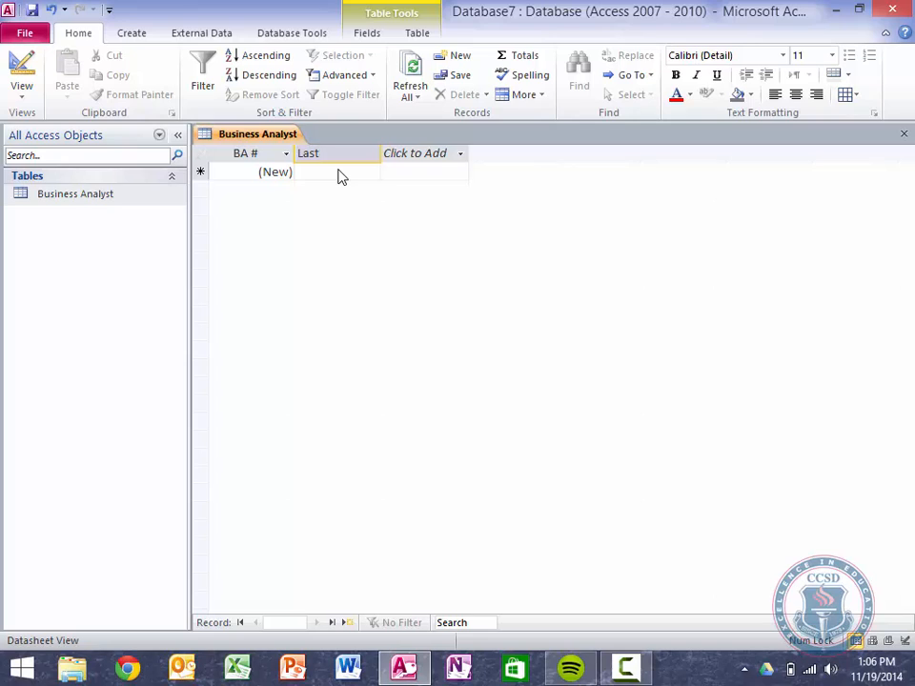
type("Name")
left_click(434, 160)
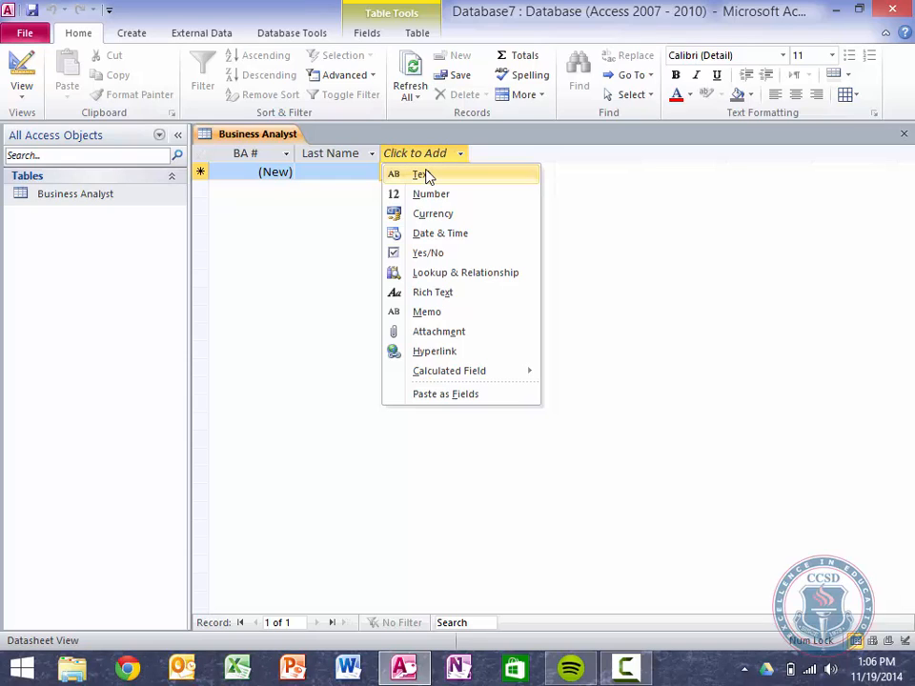
left_click(426, 175)
type("First Name")
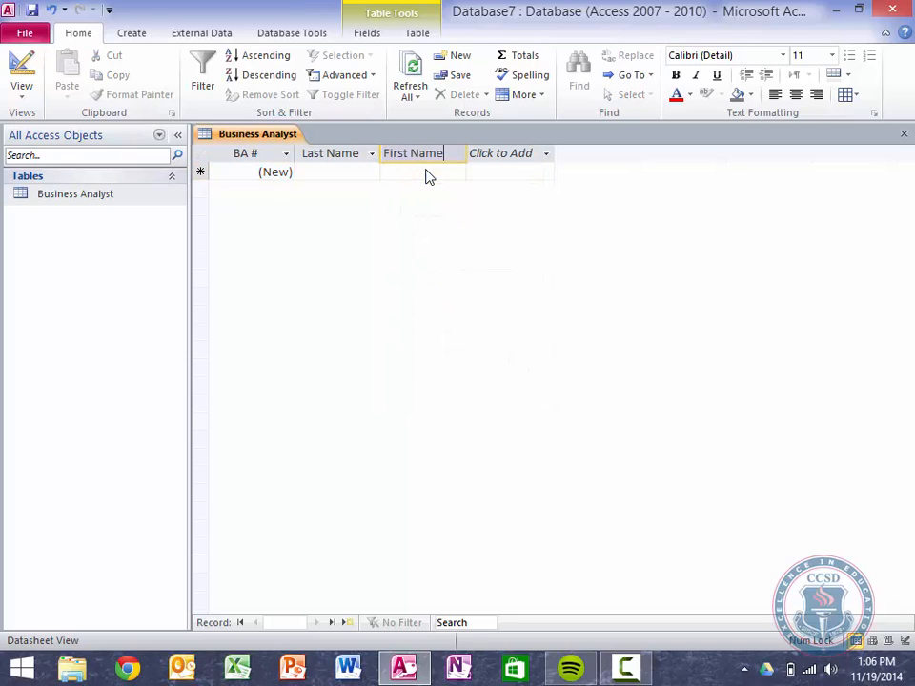
Add a text field named "Street" after First Name.
left_click(523, 159)
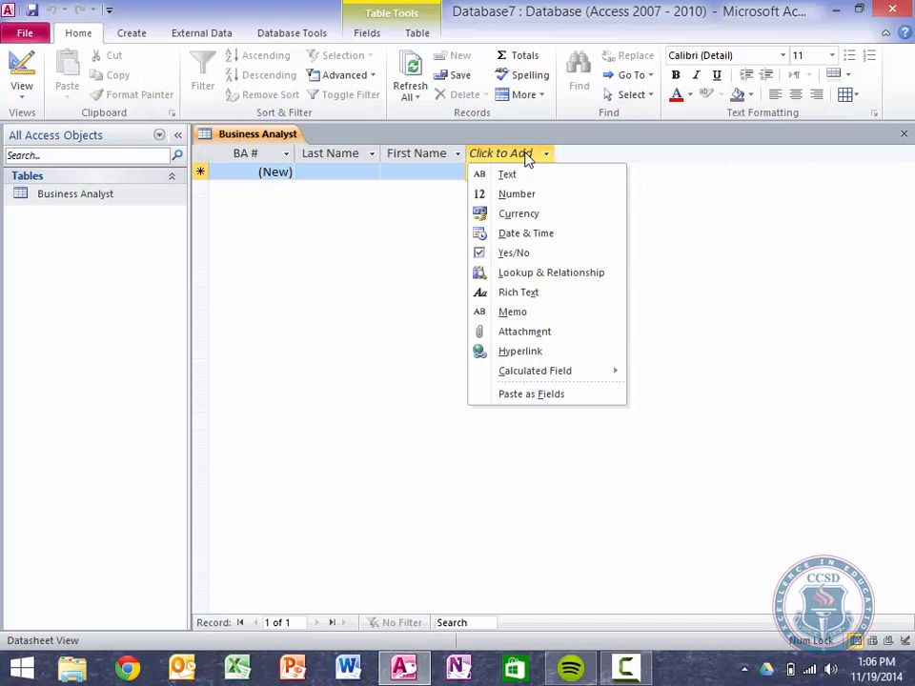
type("t")
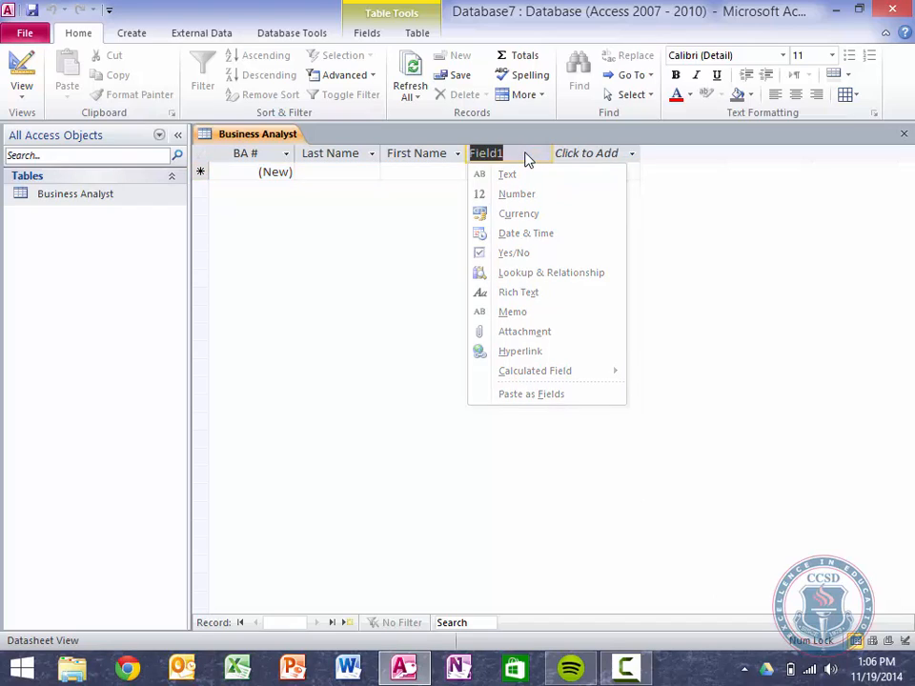
type("reet")
key("BackSpace")
key("BackSpace")
key("BackSpace")
key("BackSpace")
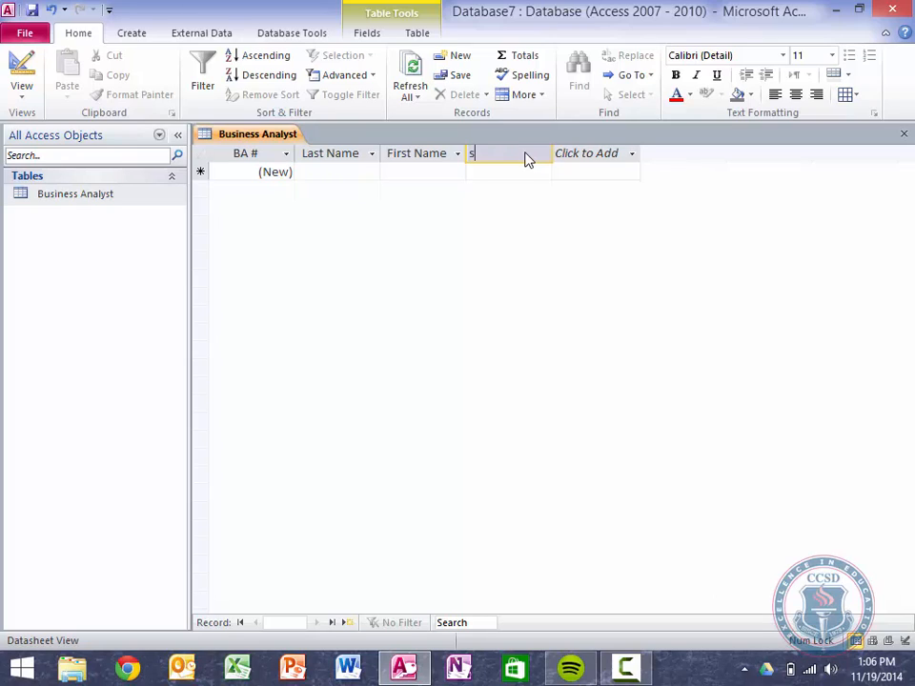
type("Street")
key("Return")
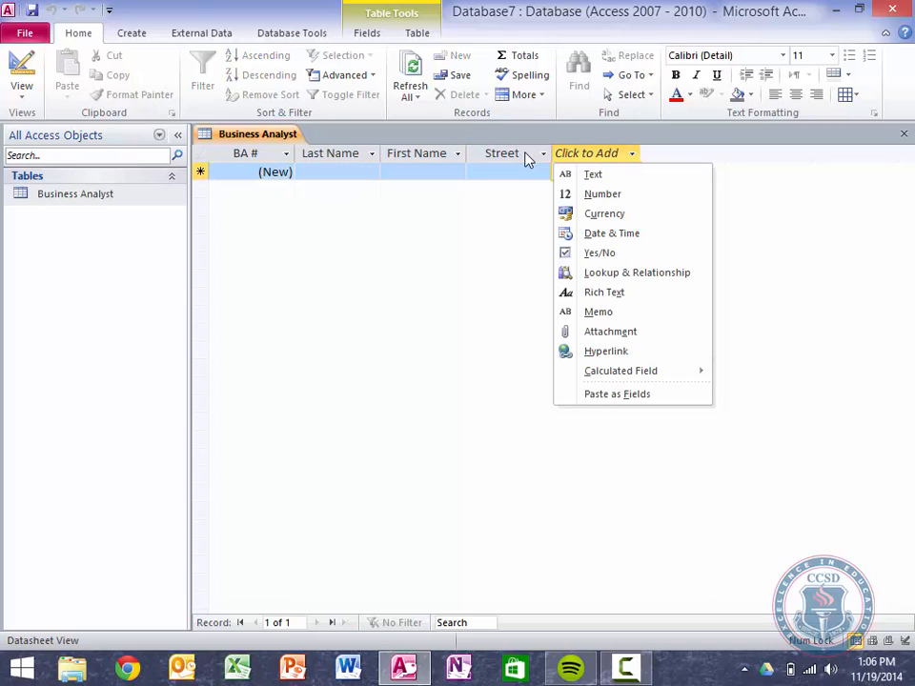
Add a text field named "State" and a field named "Postal Code" after Street.
left_click(619, 179)
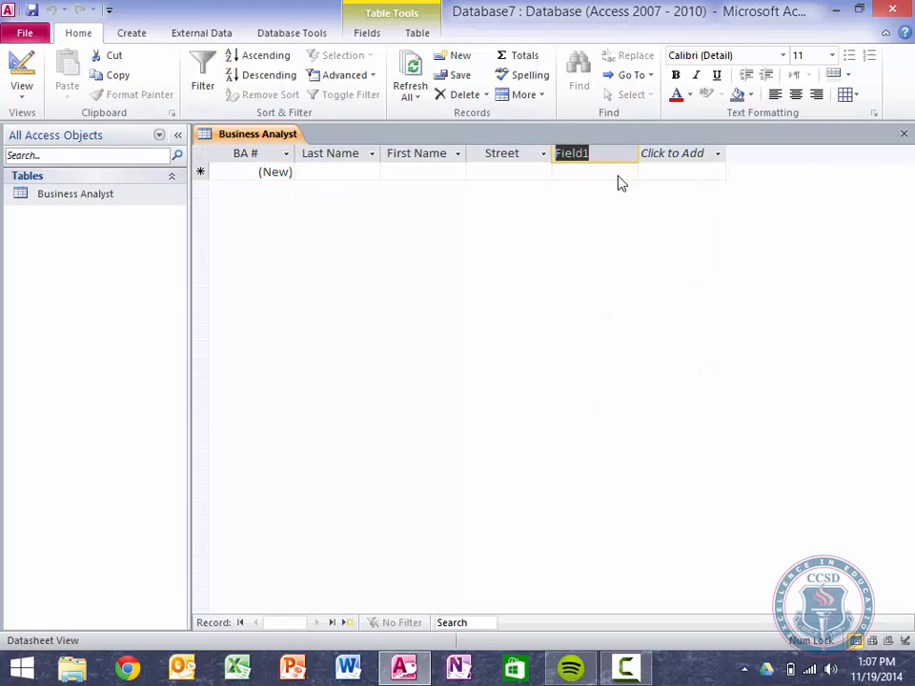
type("State")
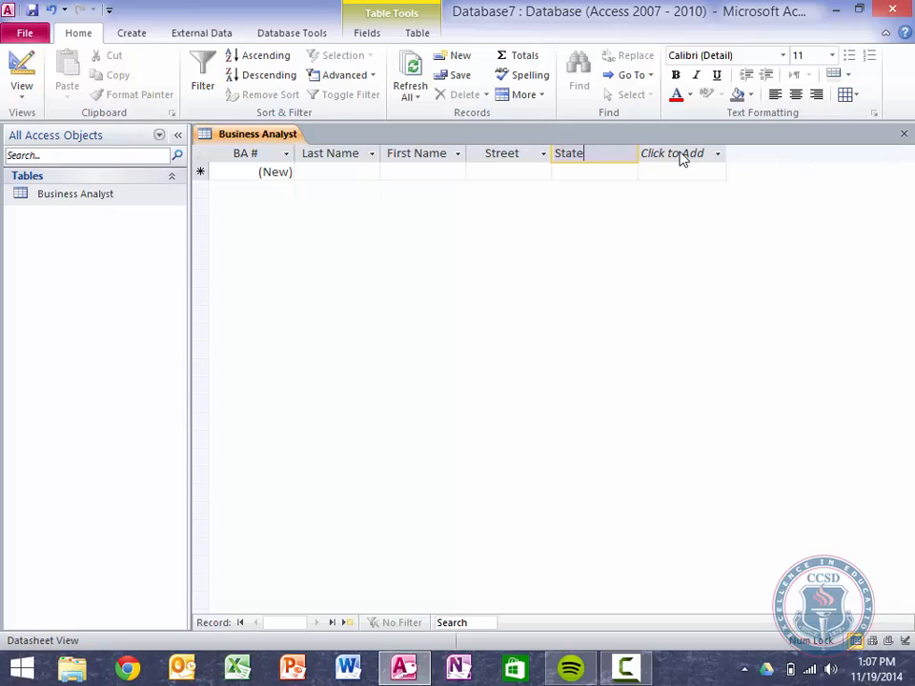
left_click(680, 159)
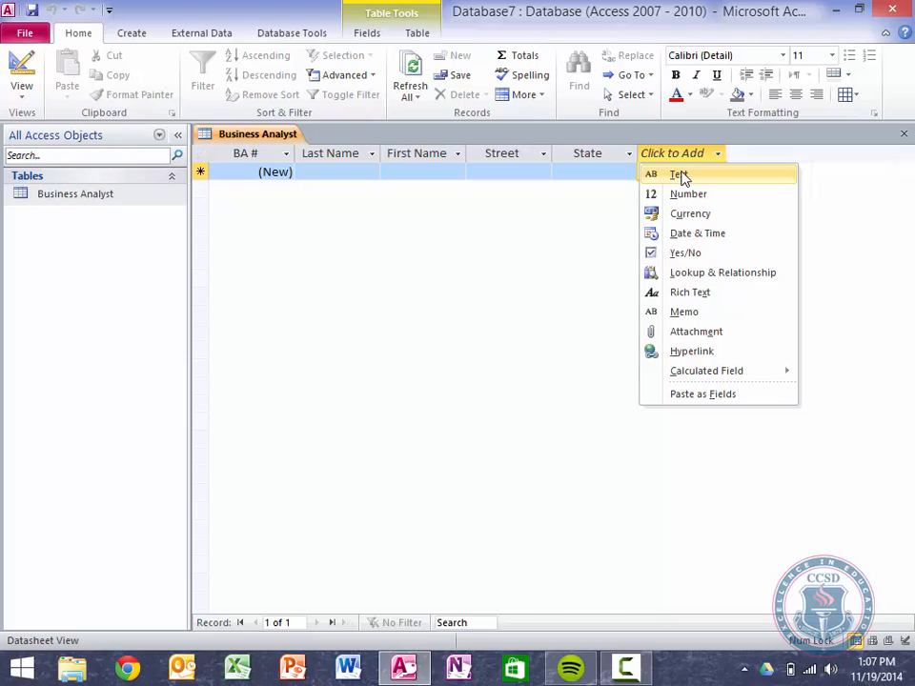
left_click(690, 204)
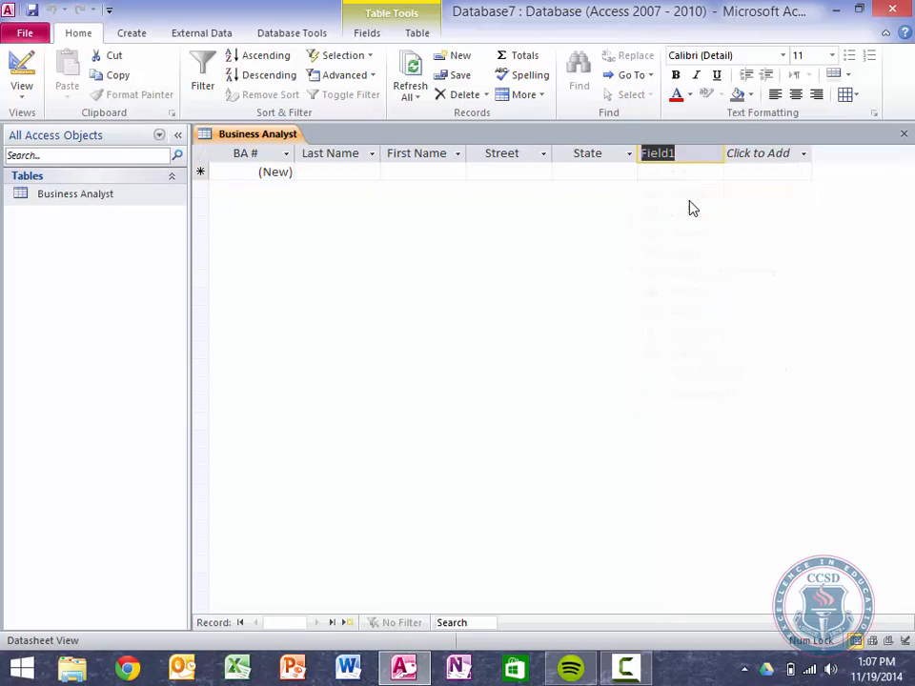
type("Postal Code")
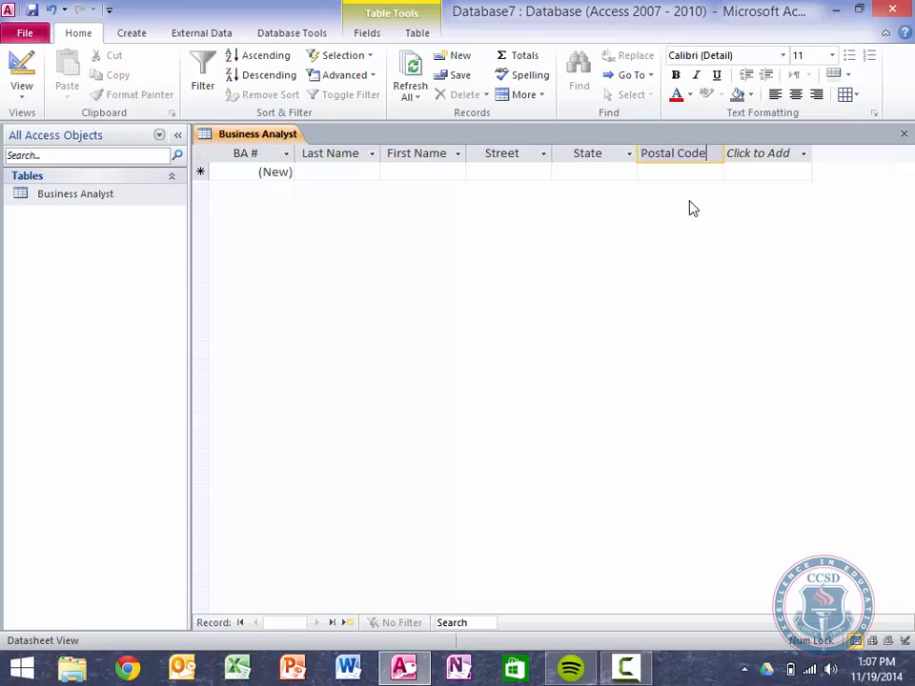
key("Return")
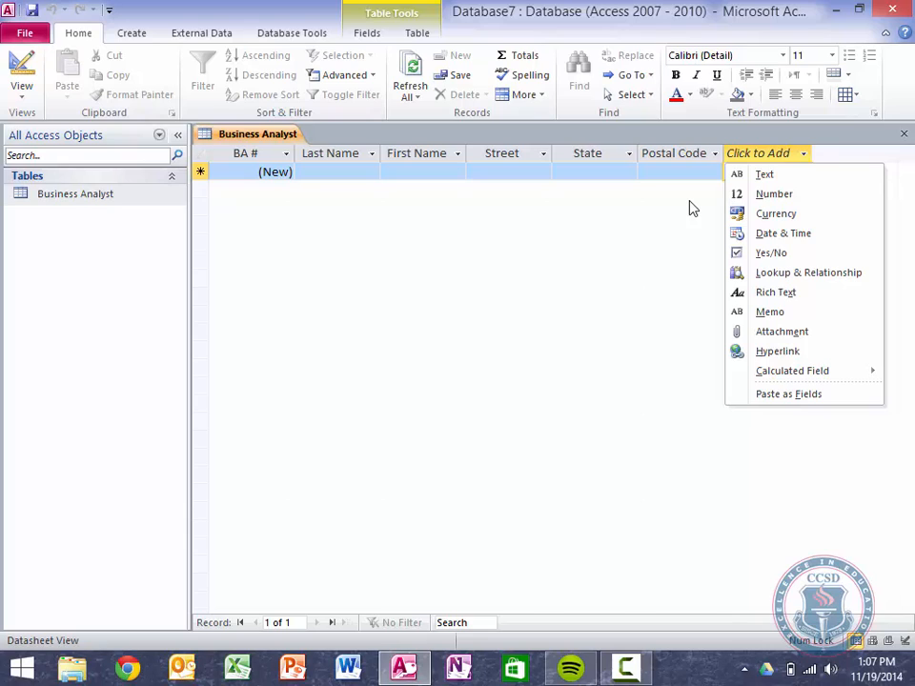
Add a field named "Salary YTD" after Postal Code.
left_click(787, 204)
type("Salary ")
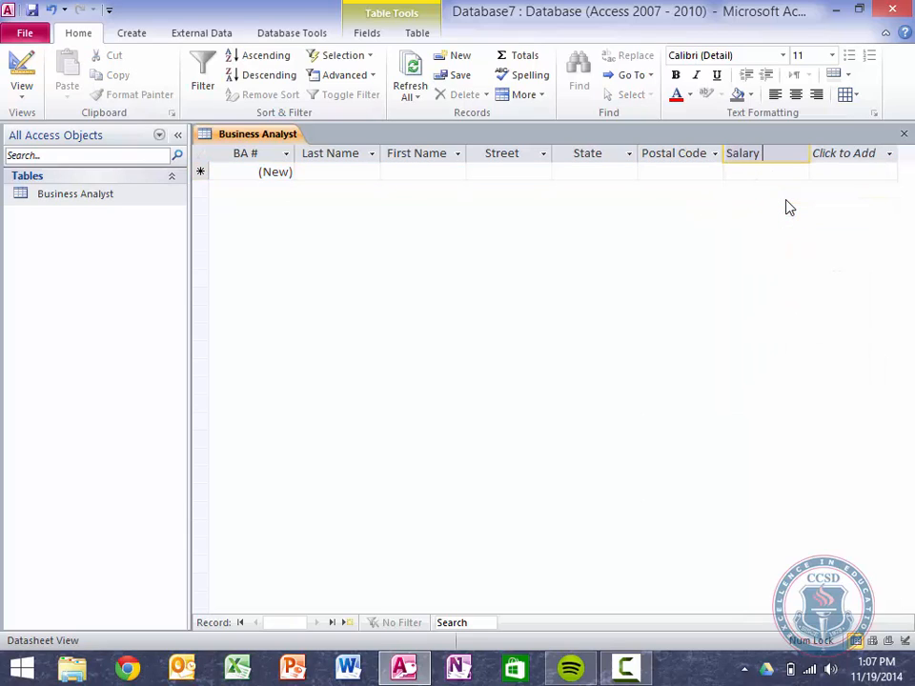
type("YTD")
key("Return")
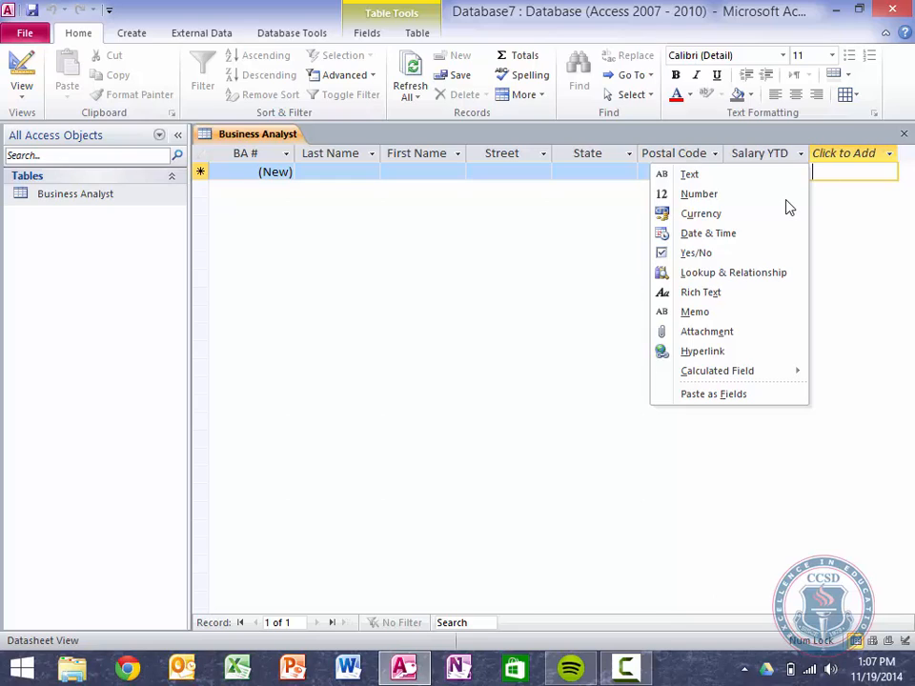
Add a number field named "Incentive YTD" after Salary YTD.
type("nce")
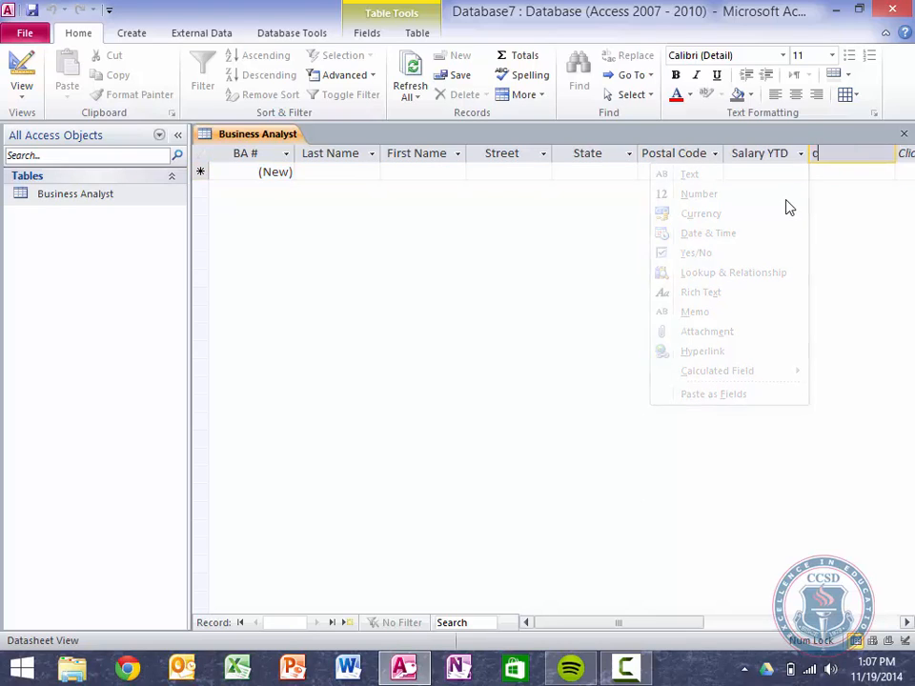
key("BackSpace")
key("BackSpace")
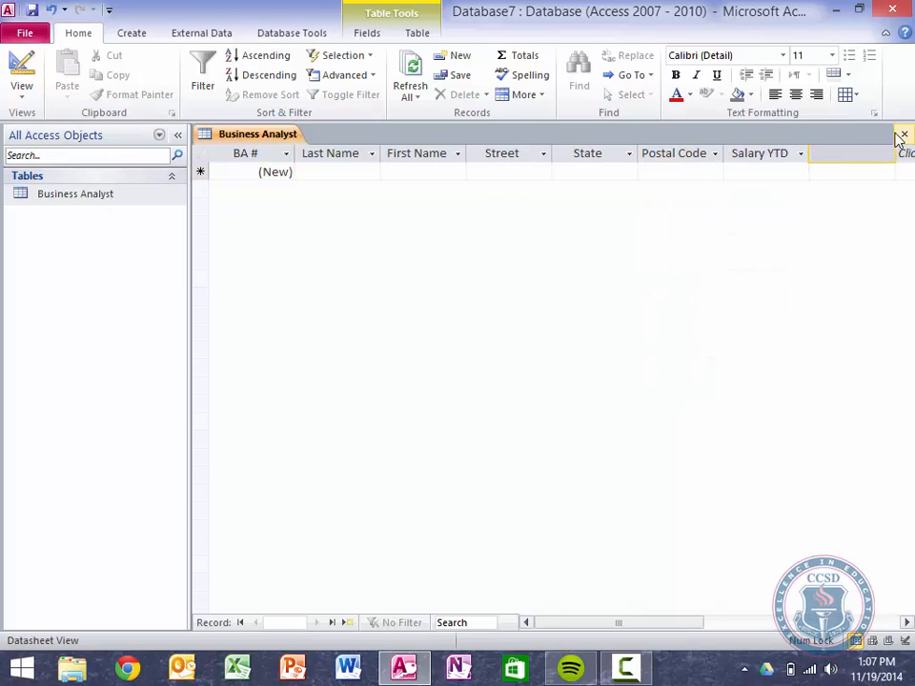
left_click(778, 151)
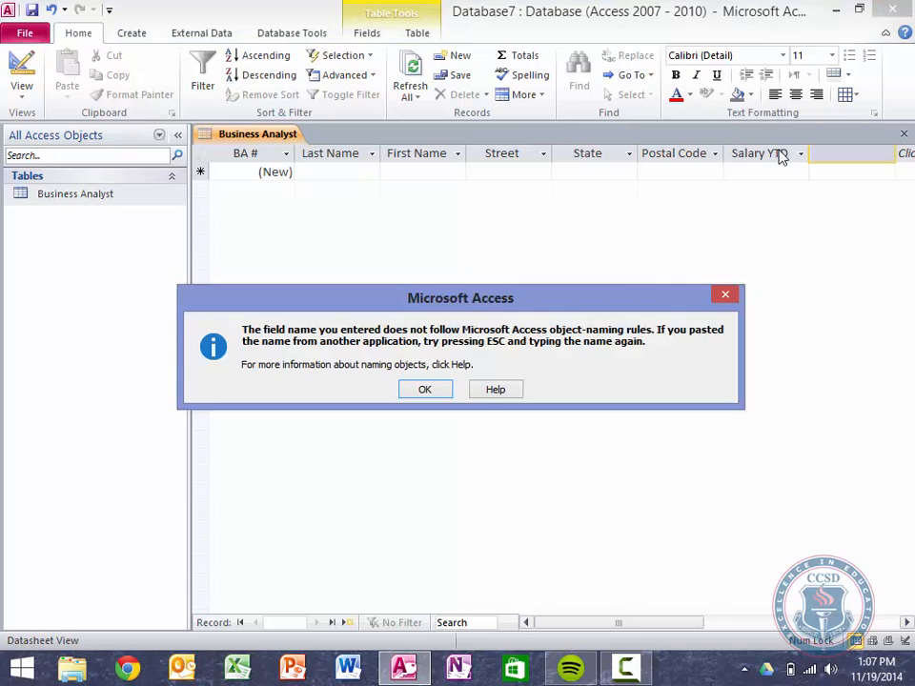
left_click(434, 393)
type("Ince")
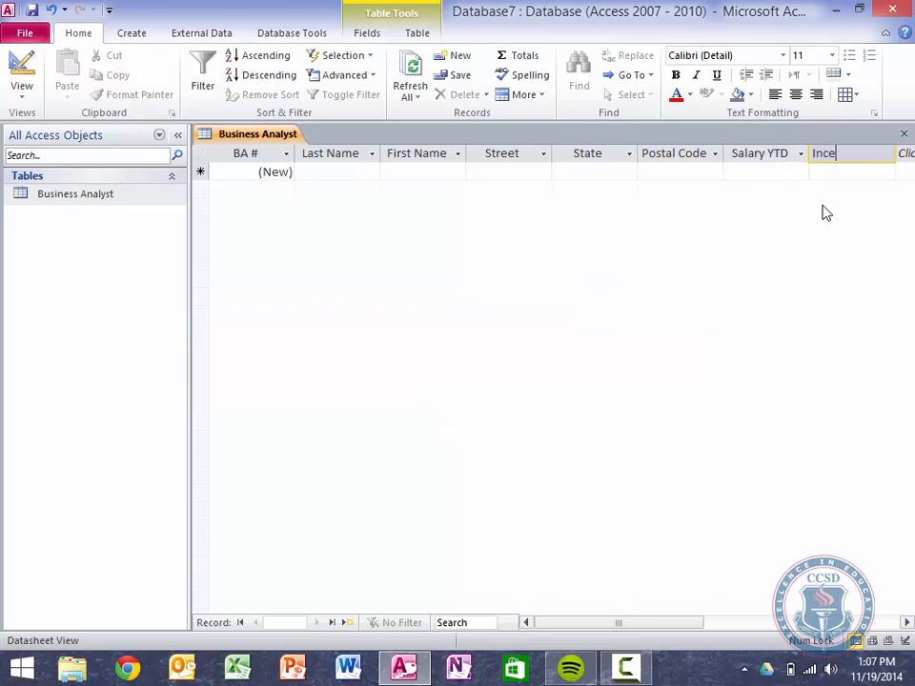
type("ntive YTD")
key("Return")
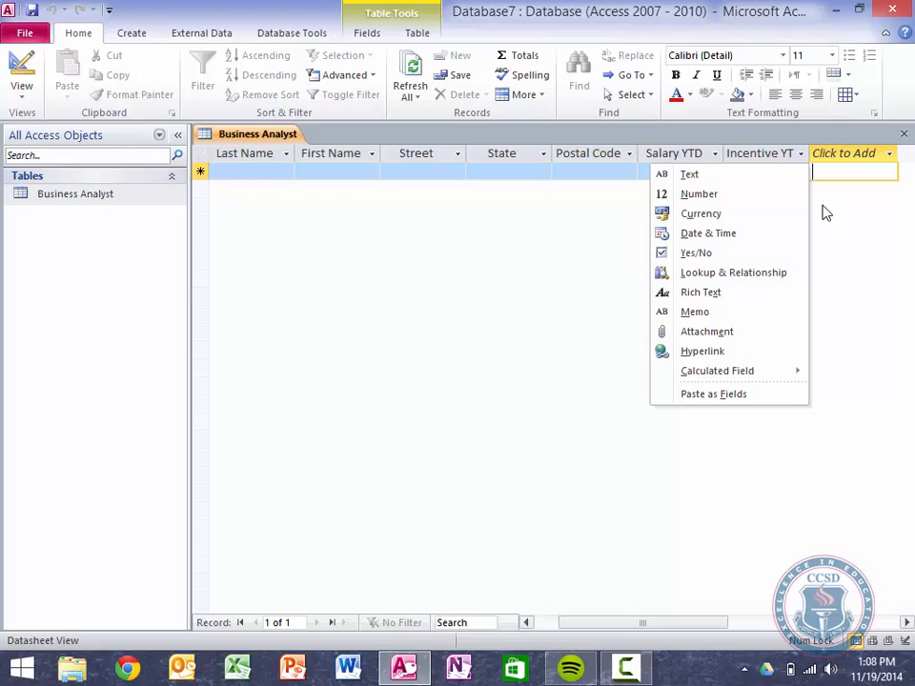
left_click(620, 170)
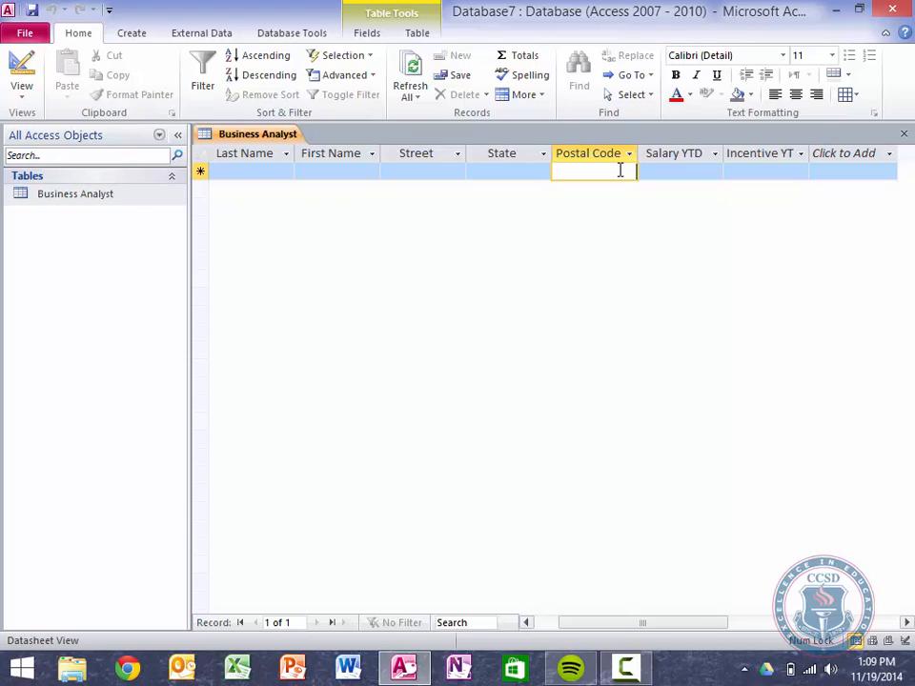
Save the table and, in Design view, change the Business Analyst Number field to Text with a field size of 2.
left_click(33, 10)
left_click(23, 74)
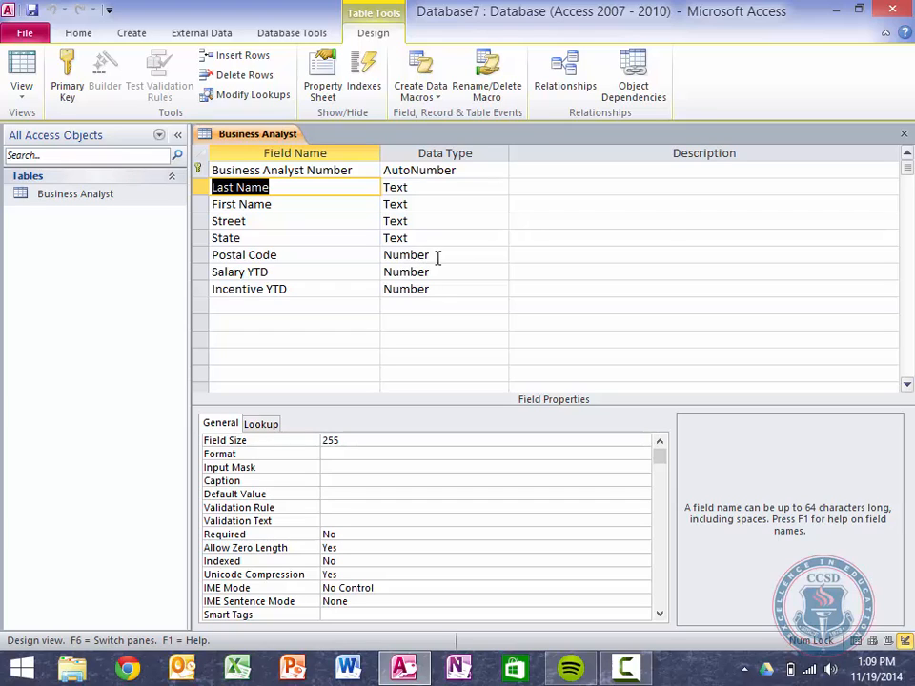
left_click(445, 171)
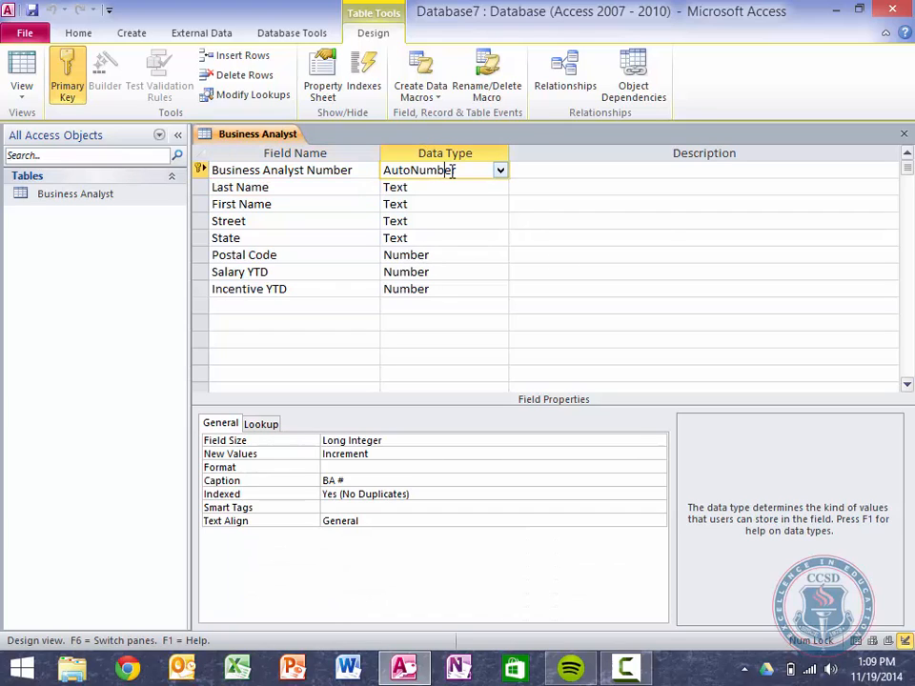
left_click(500, 173)
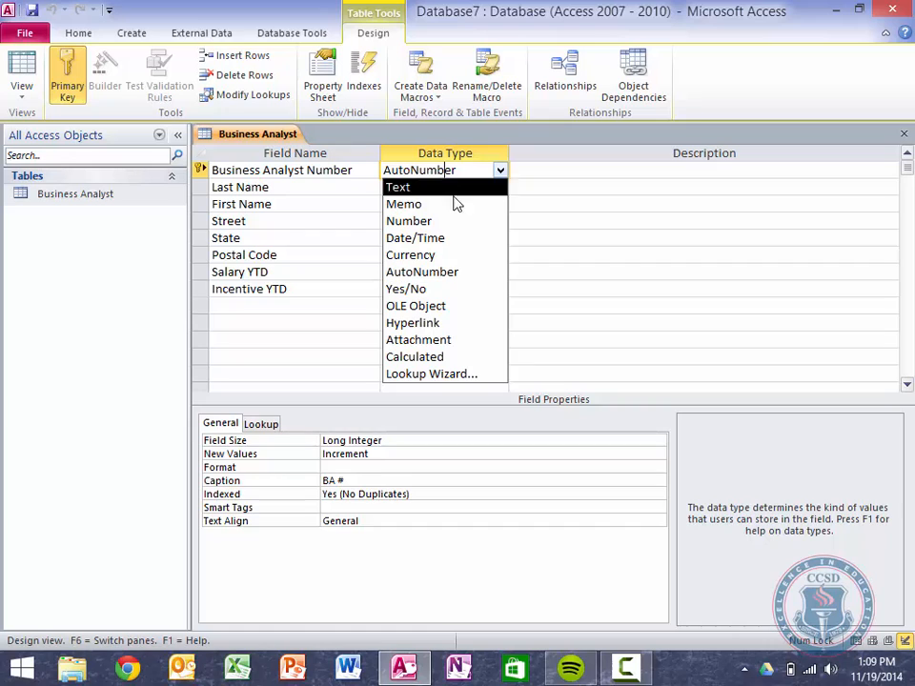
left_click(454, 191)
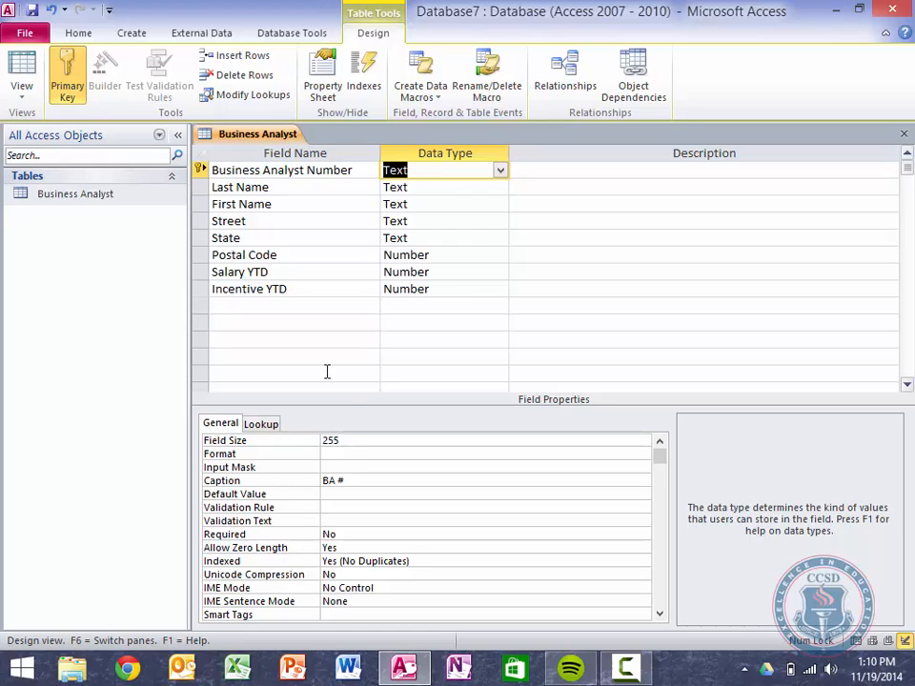
left_click(352, 439)
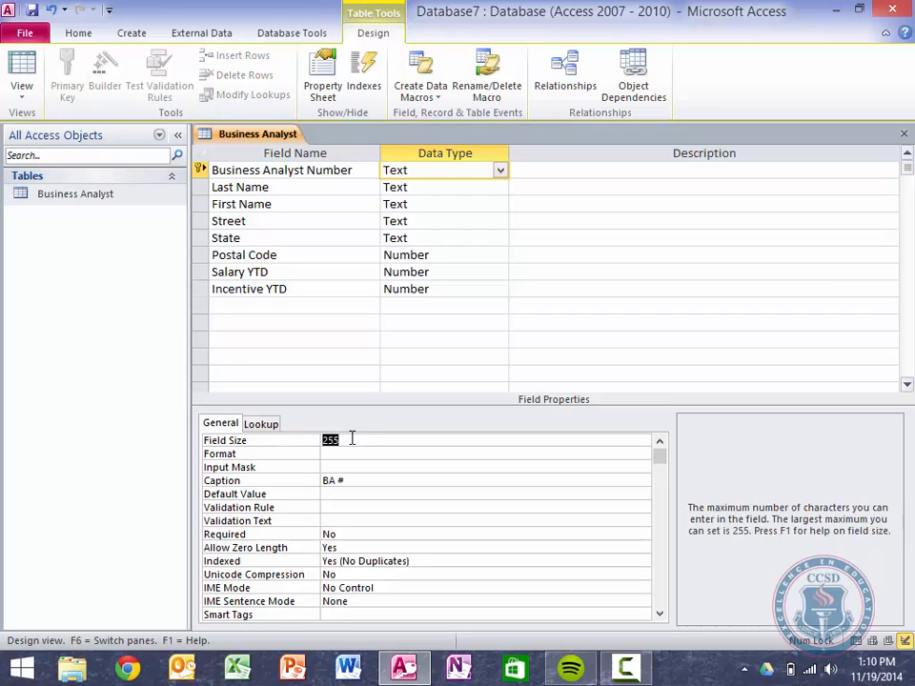
type("2")
Set the field size of both the Last Name and First Name fields to 15.
left_click(437, 187)
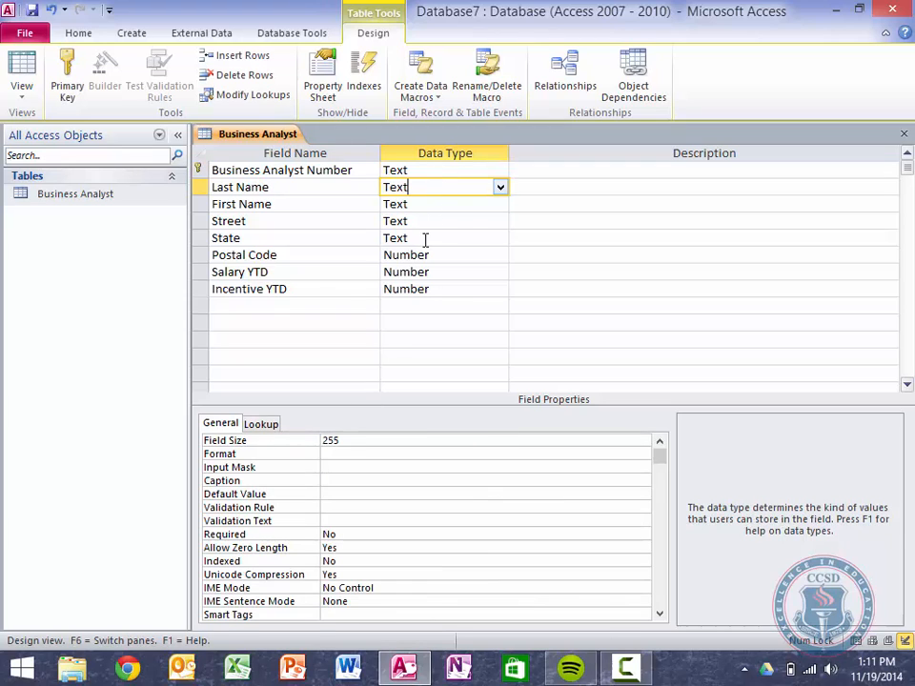
left_click(354, 442)
double_click(353, 441)
type("15")
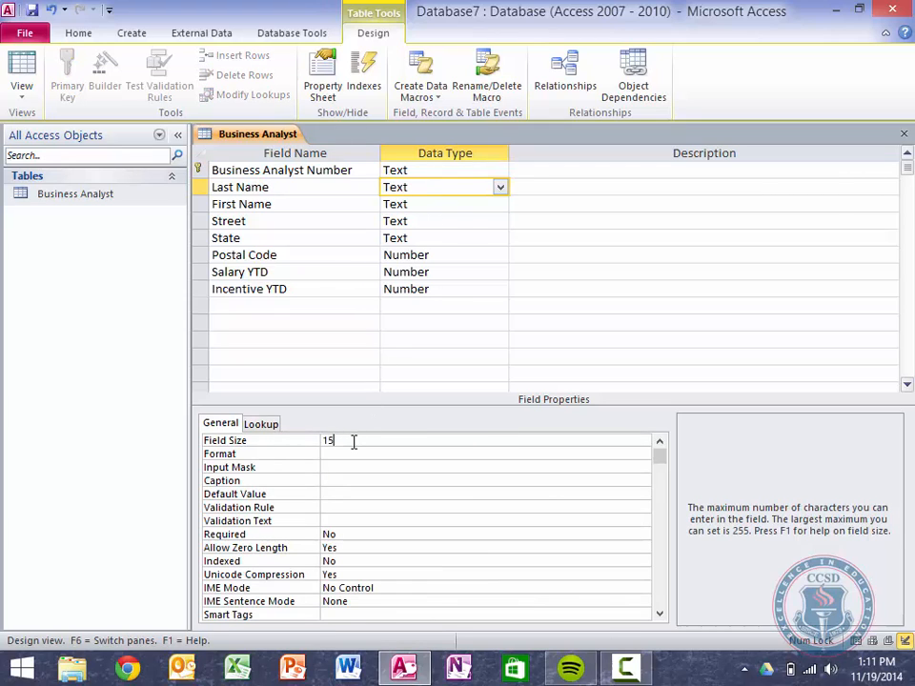
key("Return")
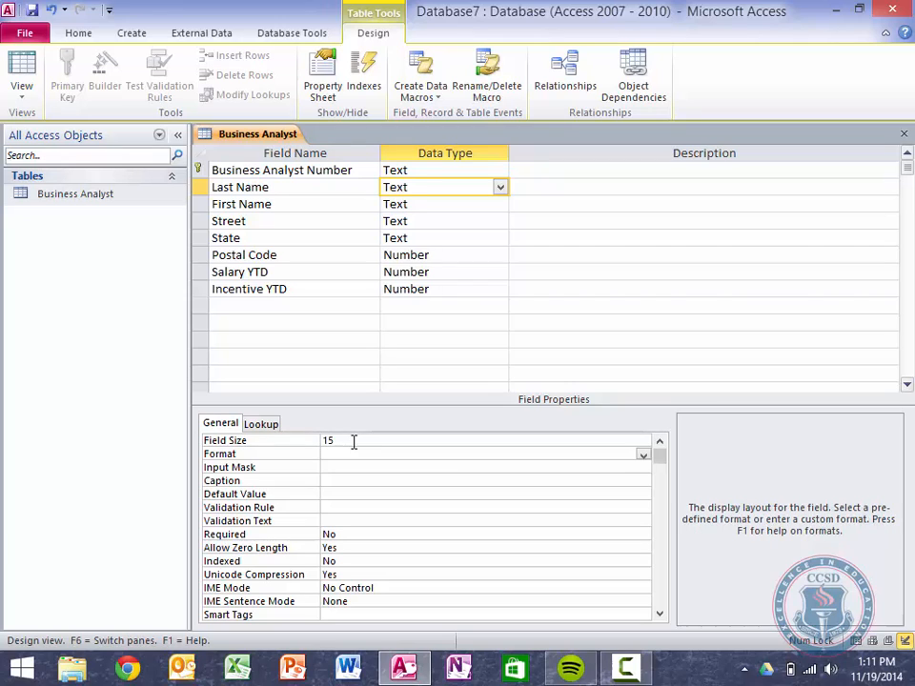
left_click(450, 205)
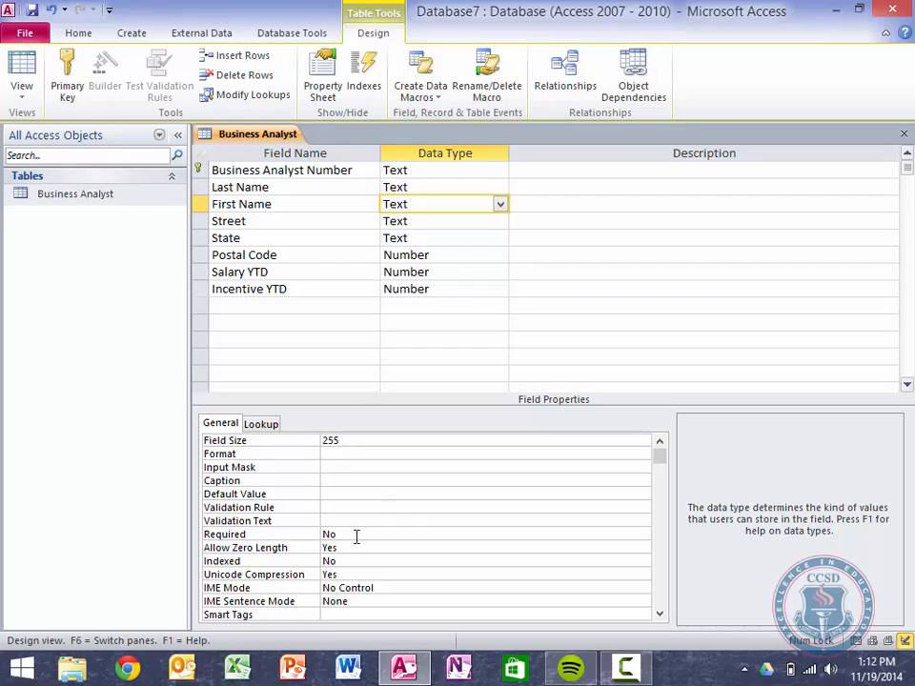
left_click(353, 439)
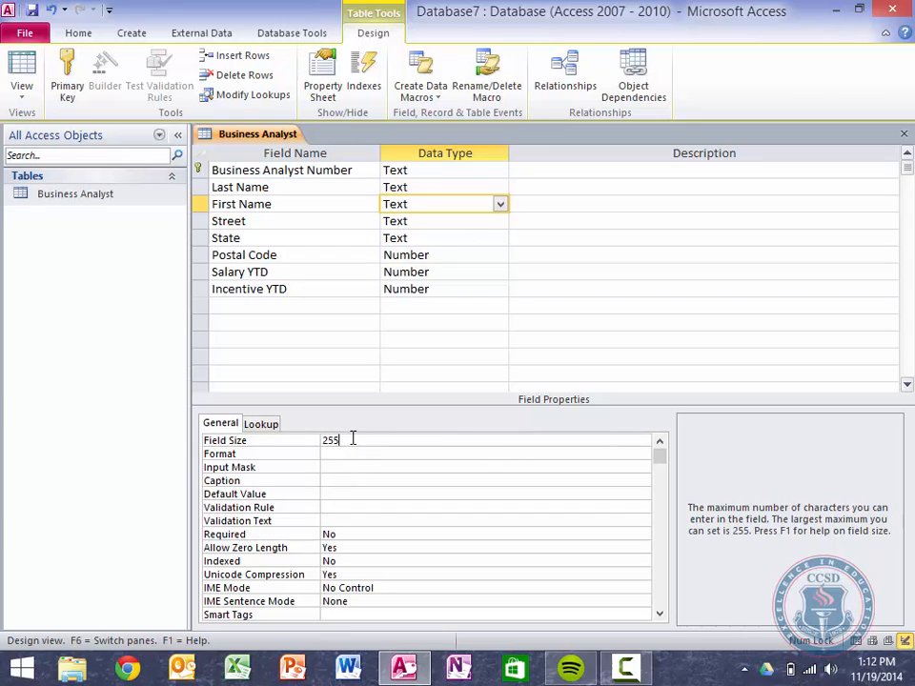
double_click(352, 440)
type("15")
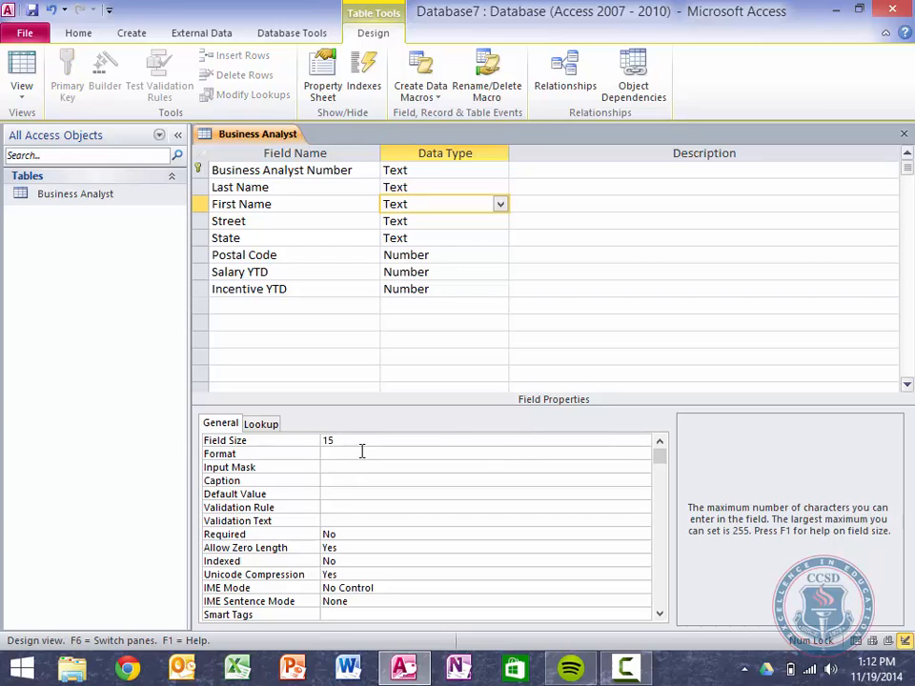
Set the field size of Street to 15 and of State to 2.
left_click(449, 221)
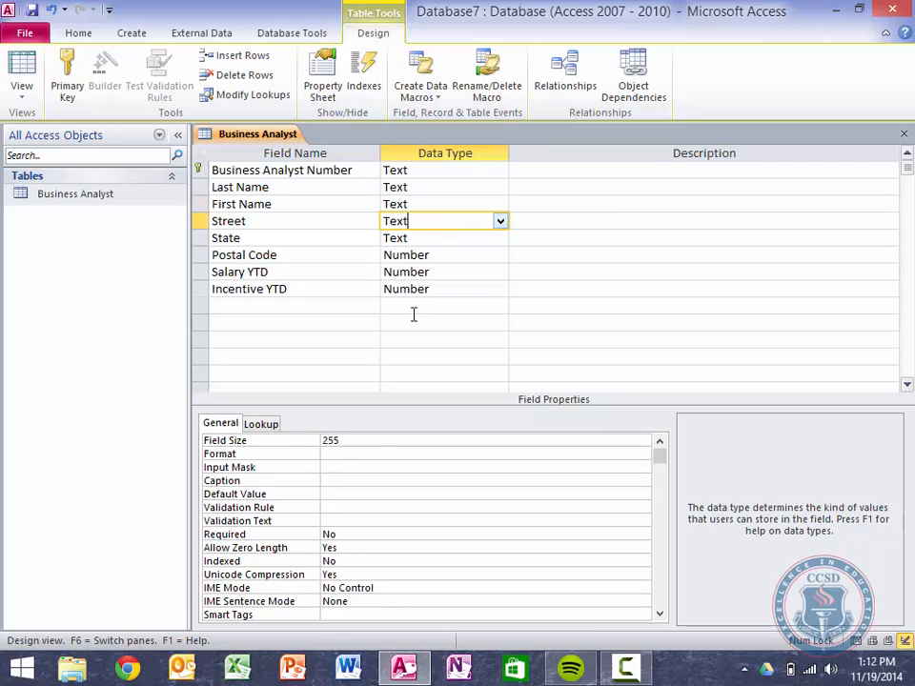
left_click(343, 439)
double_click(343, 440)
type("15")
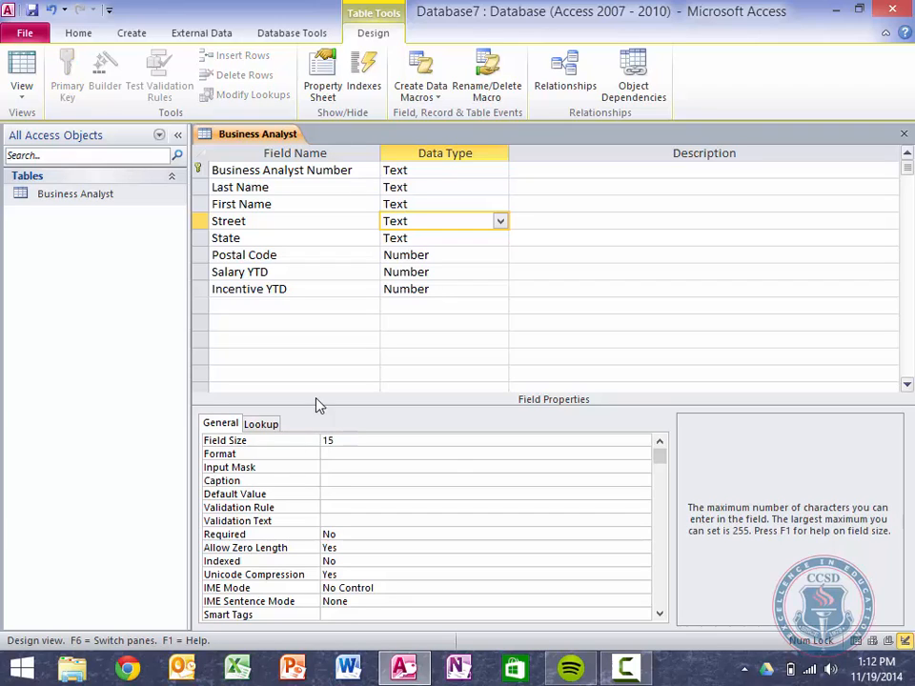
left_click(416, 238)
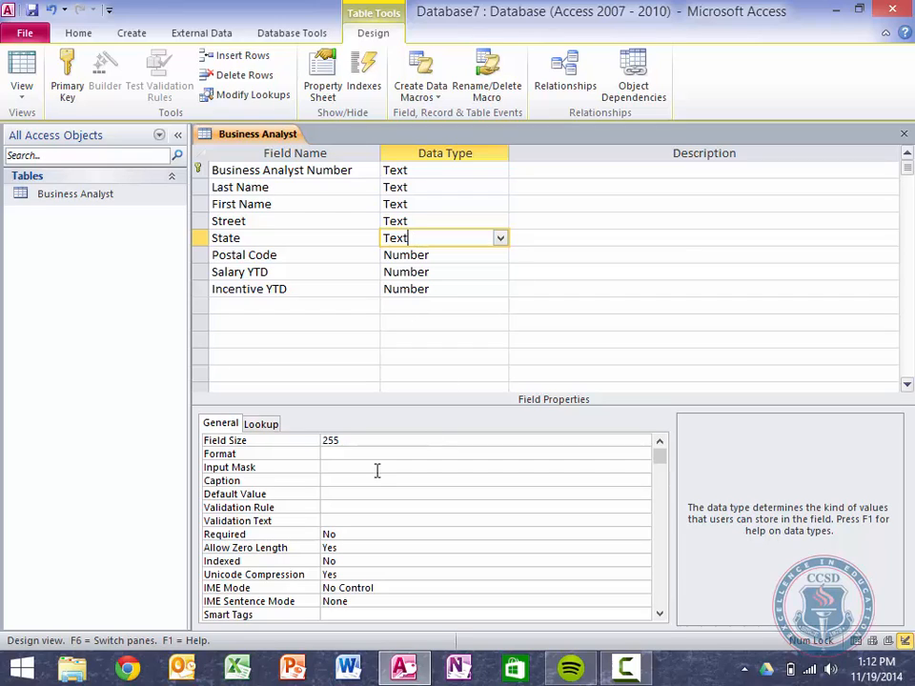
double_click(353, 437)
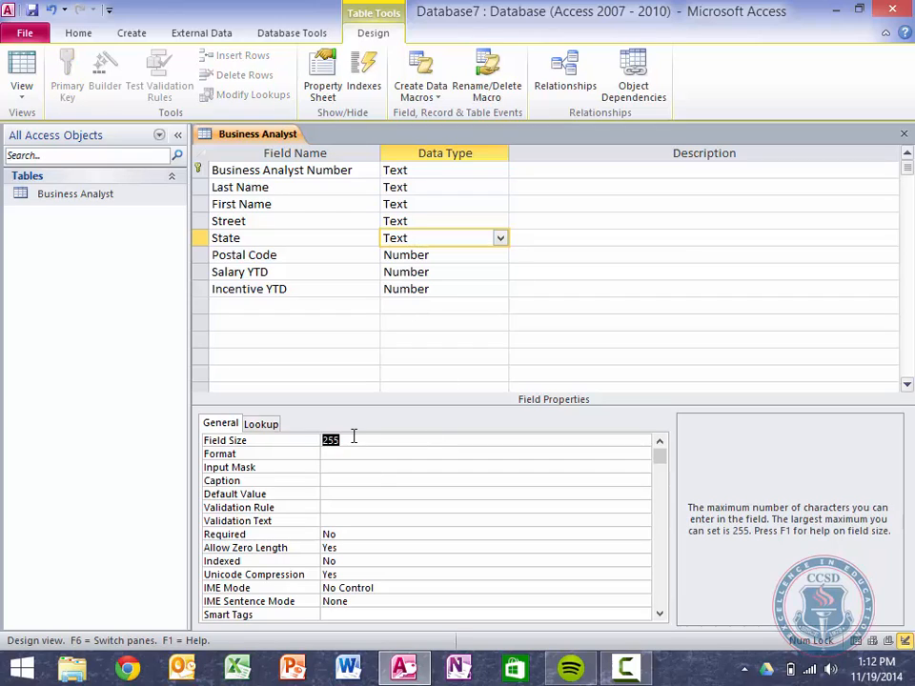
type("2")
Change the Postal Code field to the Text data type with a field size of 5.
left_click(466, 260)
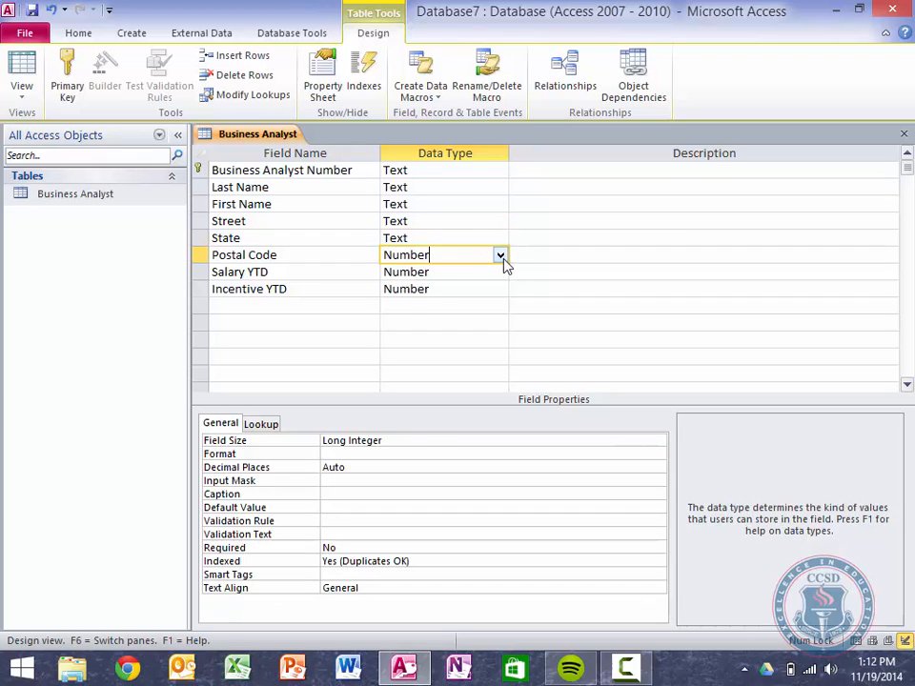
left_click(502, 259)
left_click(468, 269)
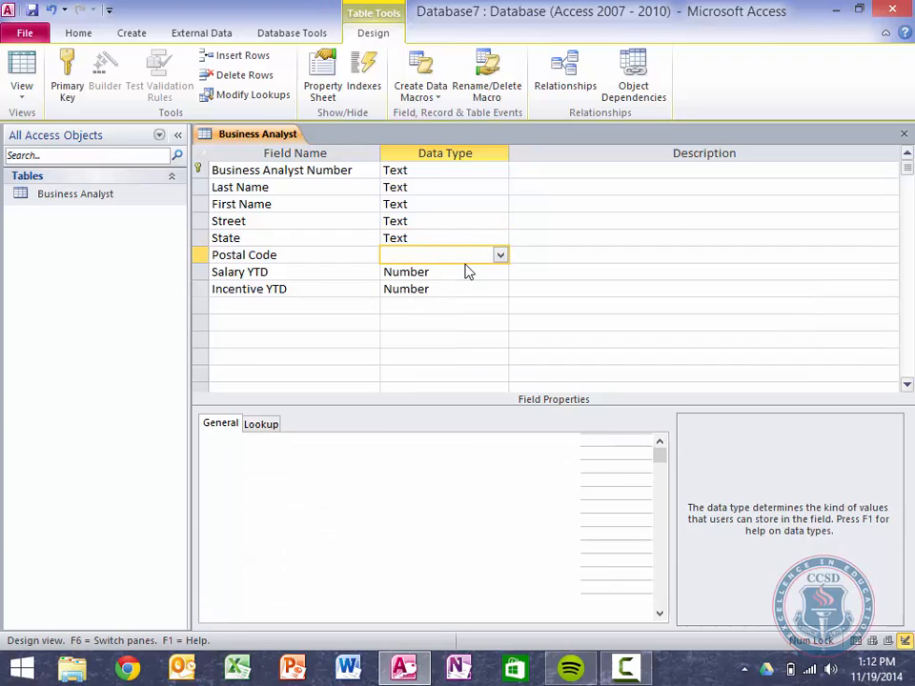
double_click(339, 439)
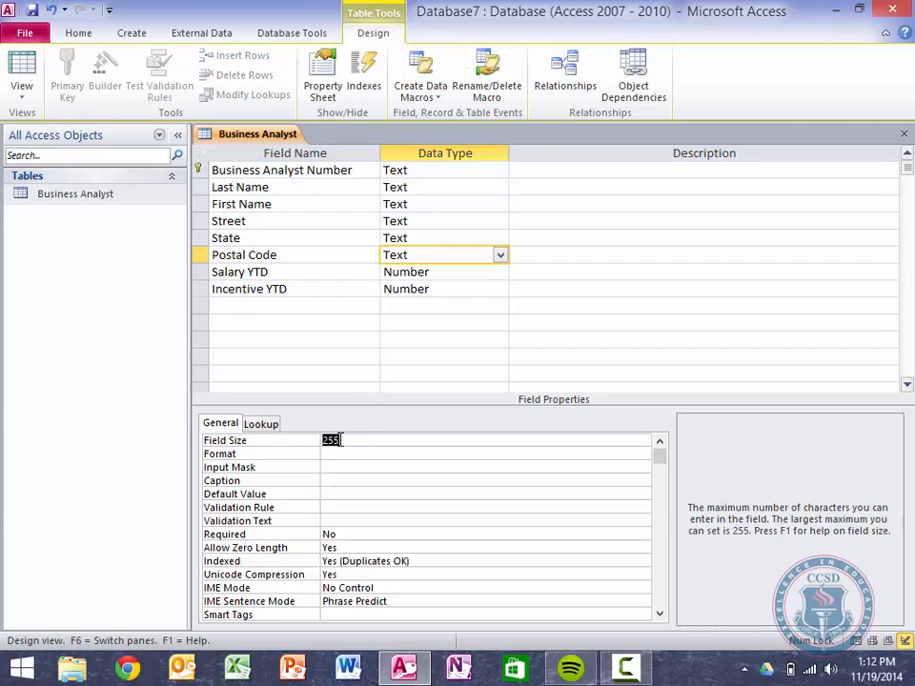
type("5")
key("Tab")
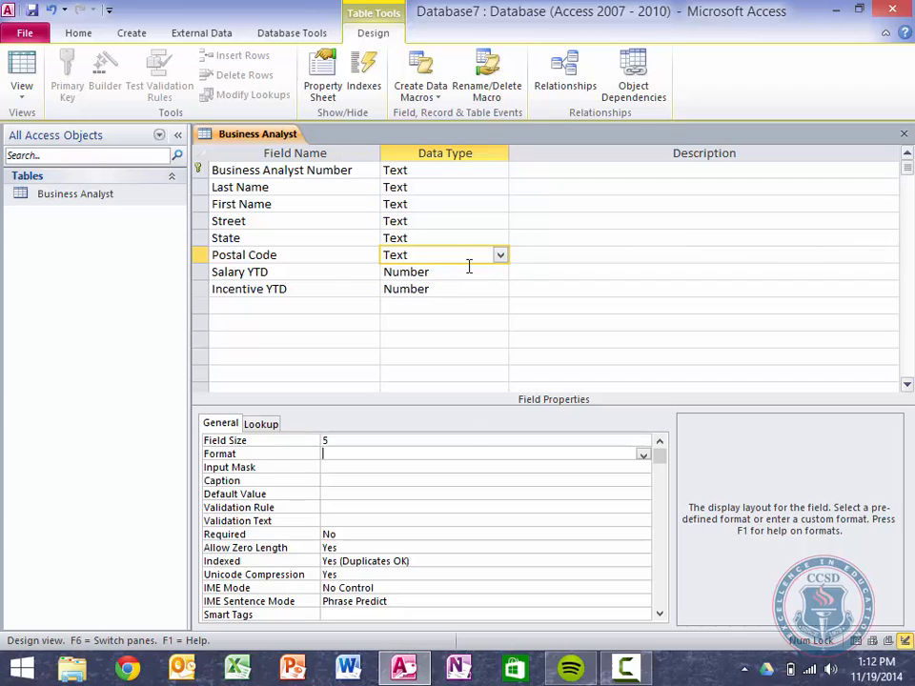
Change the data type of the Salary YTD and Incentive YTD fields to Currency.
left_click(466, 274)
left_click(499, 272)
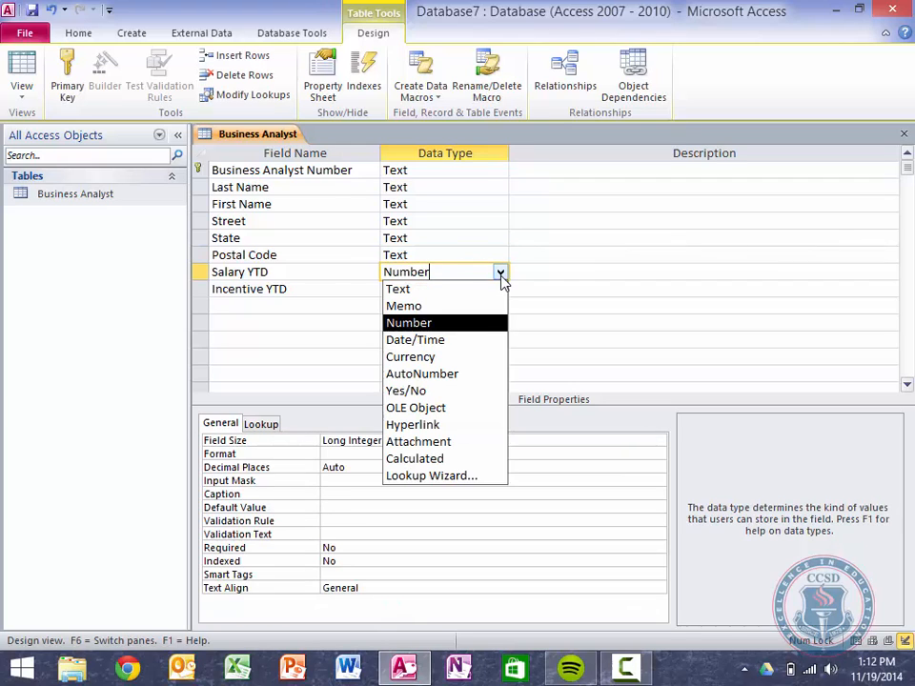
left_click(445, 357)
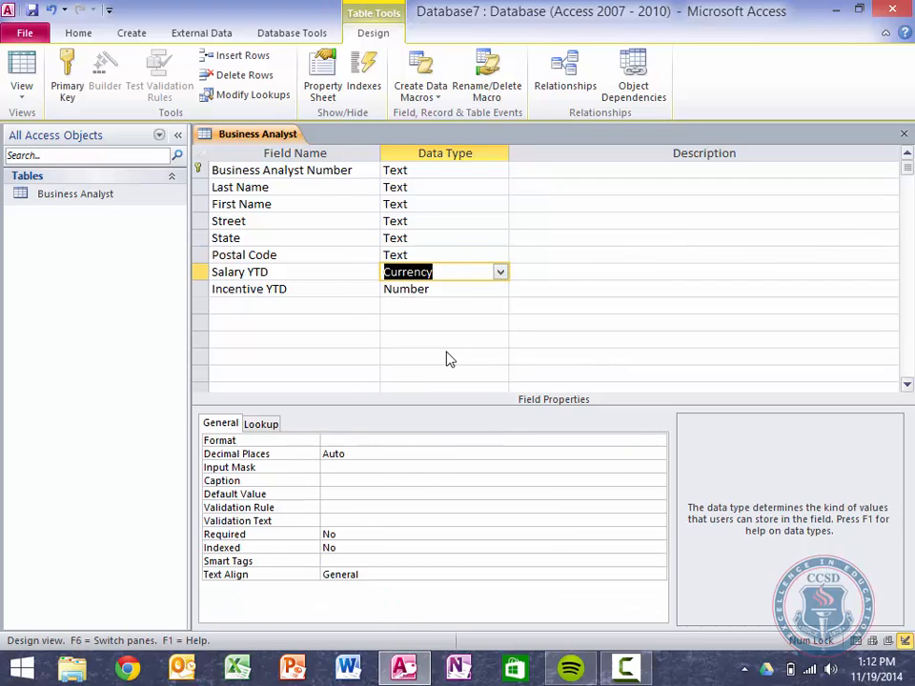
left_click(499, 290)
left_click(500, 290)
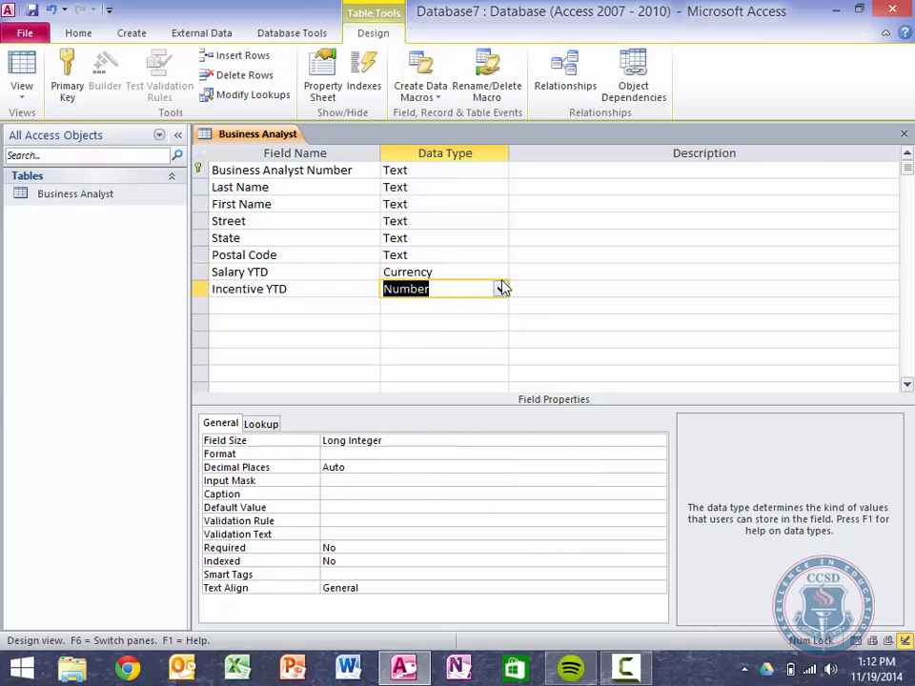
left_click(500, 290)
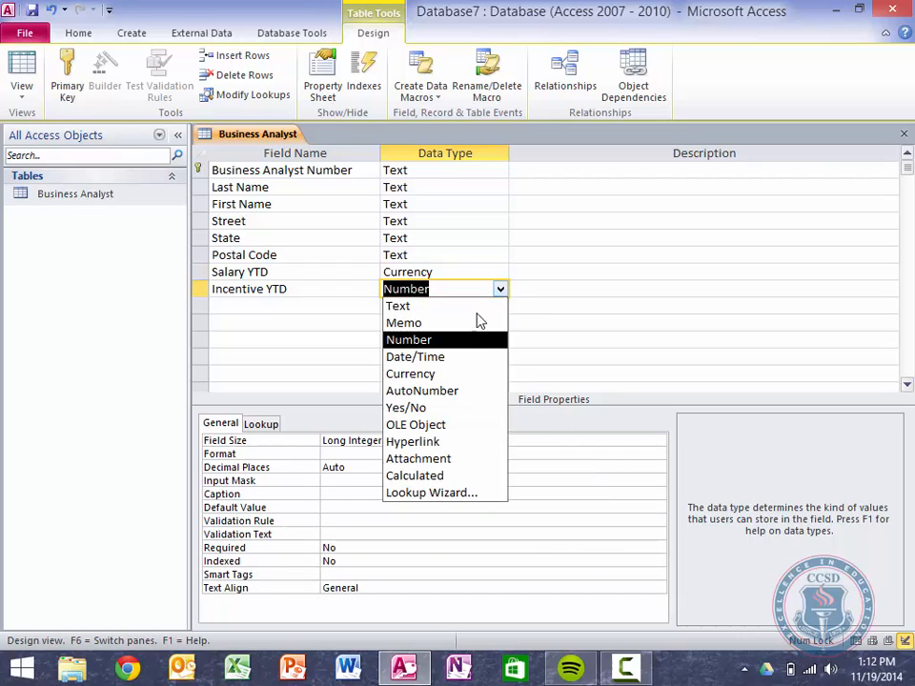
left_click(441, 375)
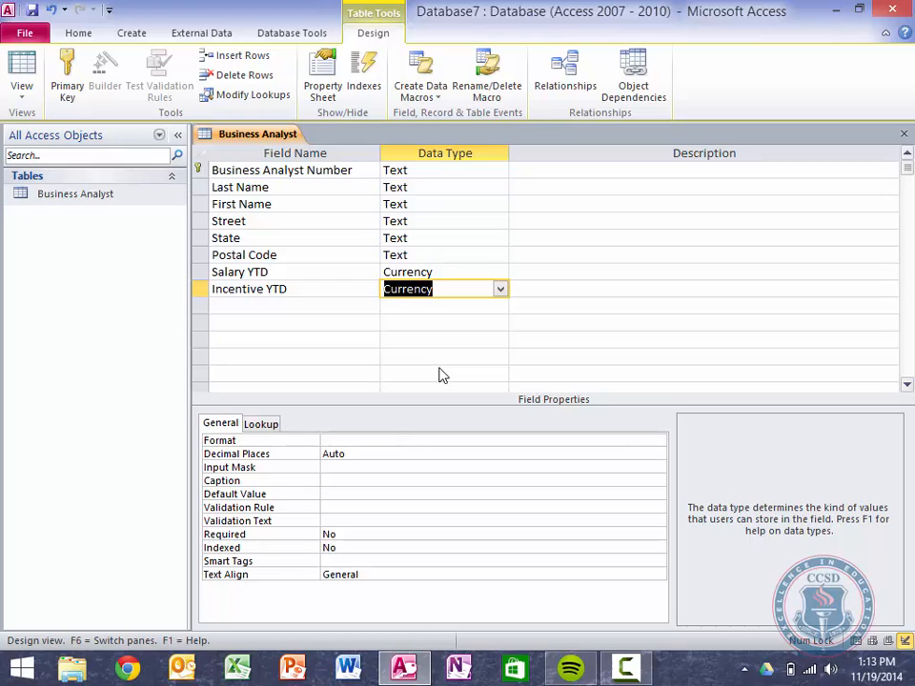
Return the Business Analyst table to Datasheet view, saving the design changes.
left_click(427, 257)
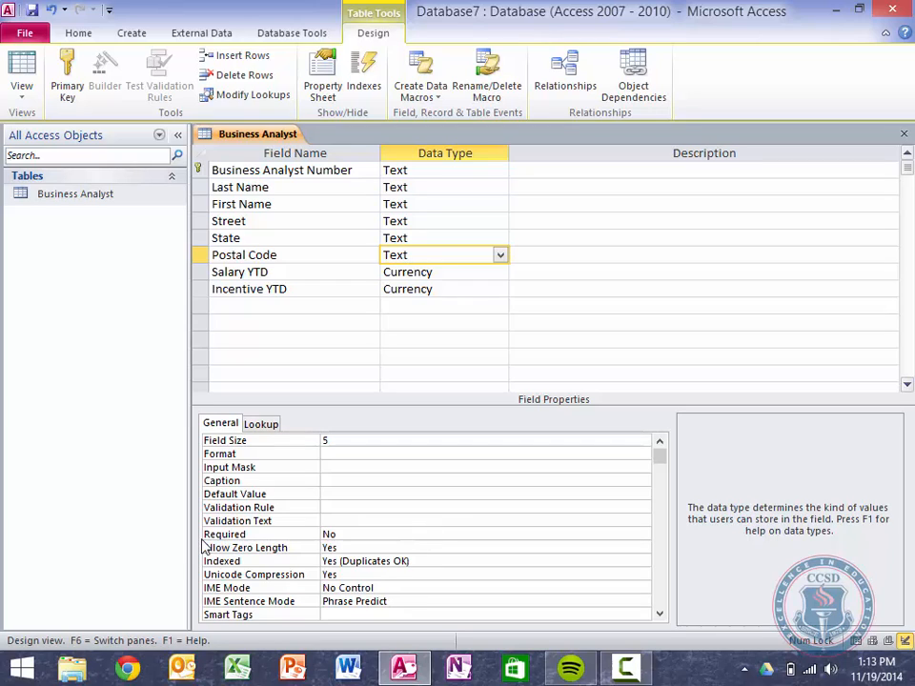
left_click(27, 65)
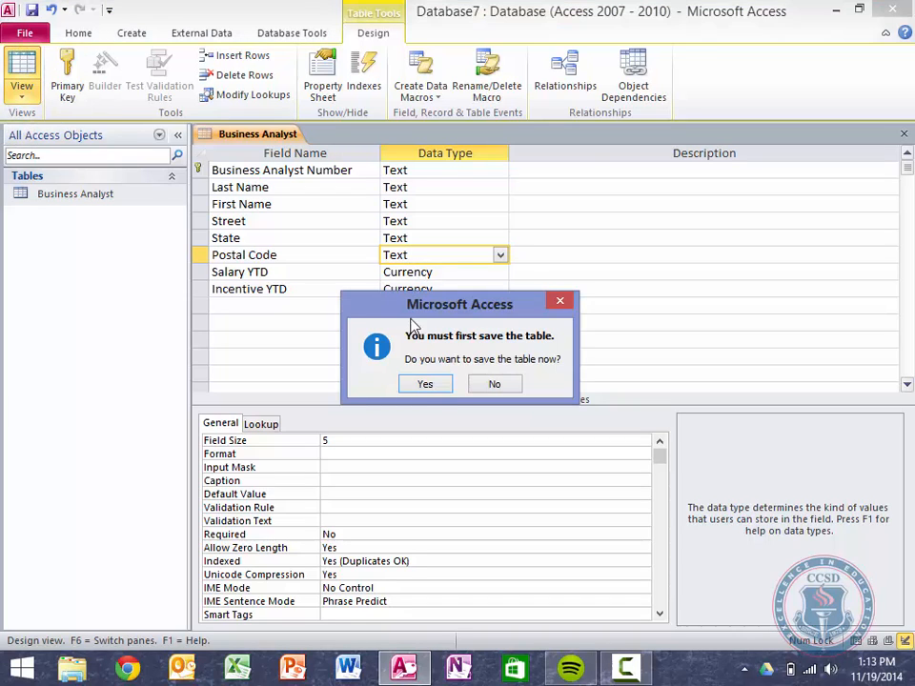
left_click(425, 383)
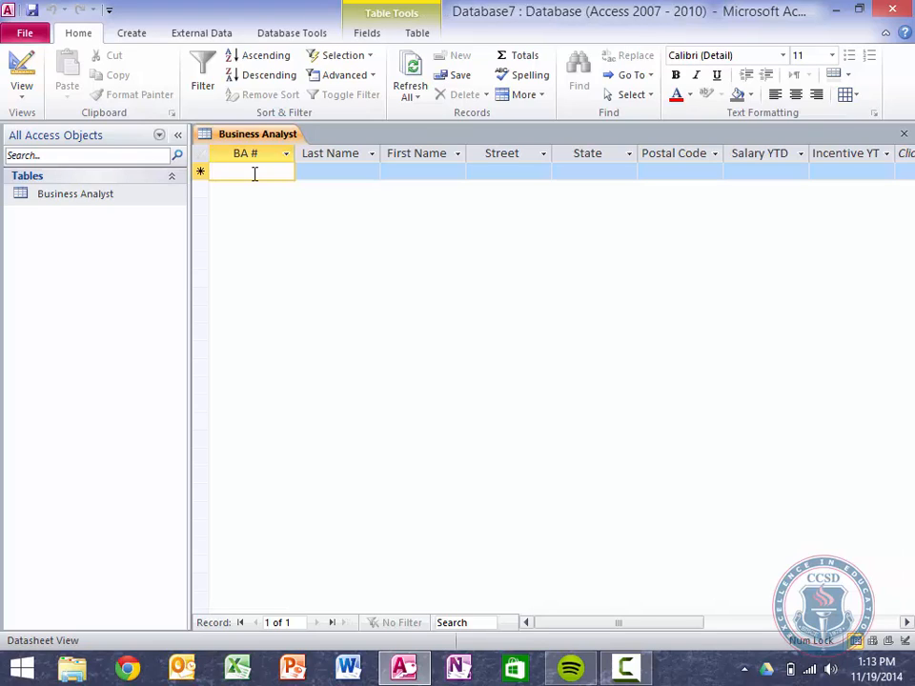
Start the first Business Analyst record with BA # 11 and enter the analyst's last and first names.
type("11")
key("Tab")
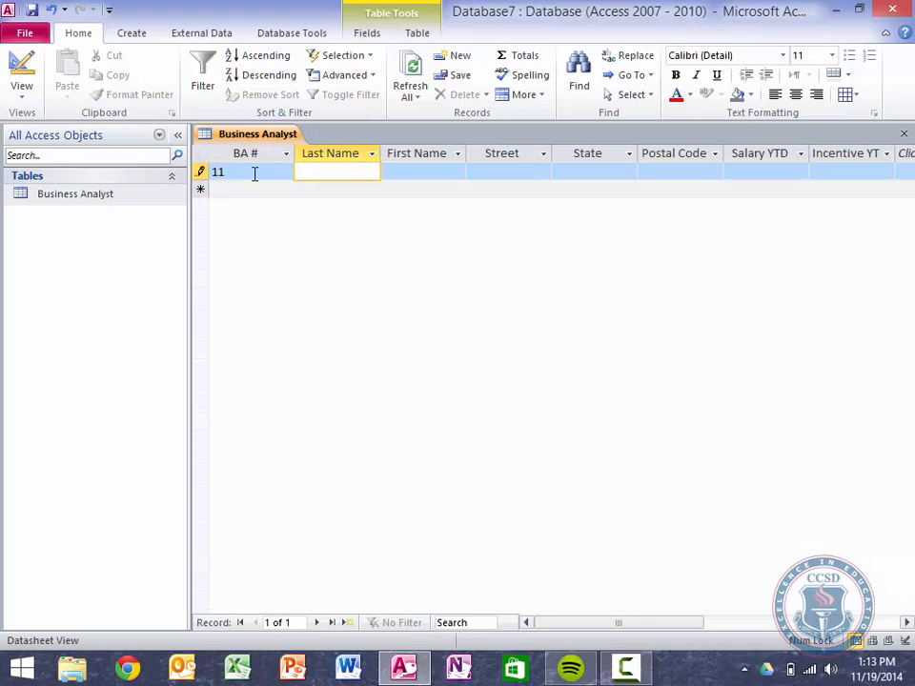
type("Kerry")
key("Tab")
type("Cordella")
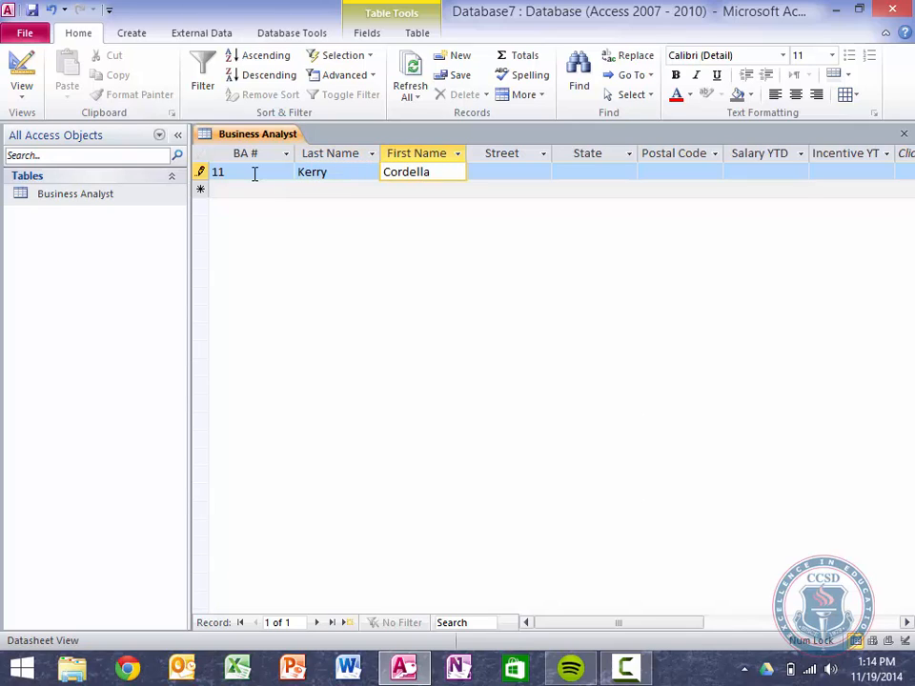
Enter the analyst's street address in the Street field of the first record, correcting typing mistakes.
key("Tab")
type("2512")
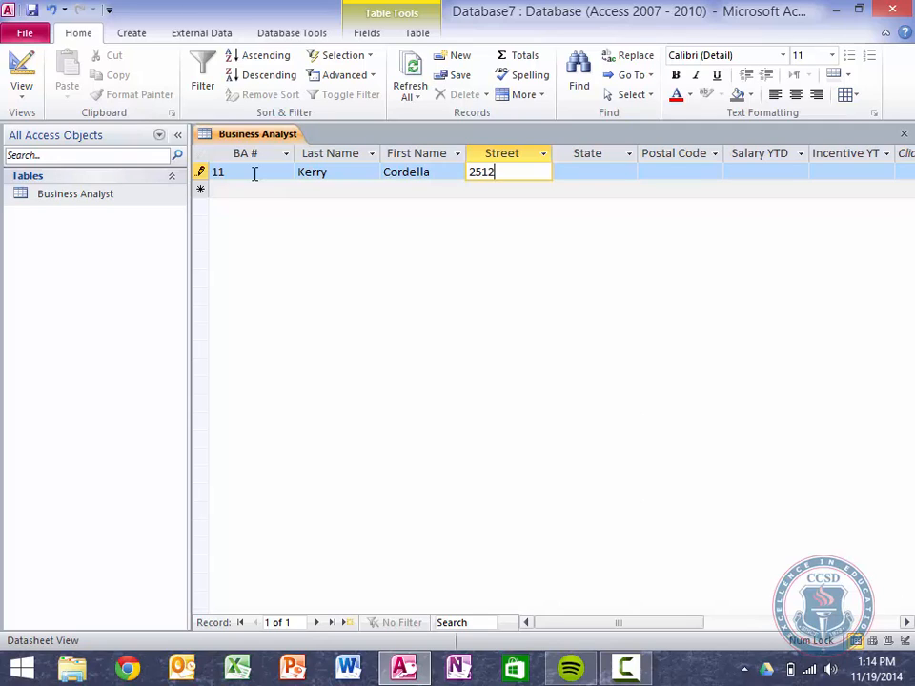
key("BackSpace")
type("Park")
key("BackSpace")
key("BackSpace")
type("inter")
key("Tab")
type("Ge")
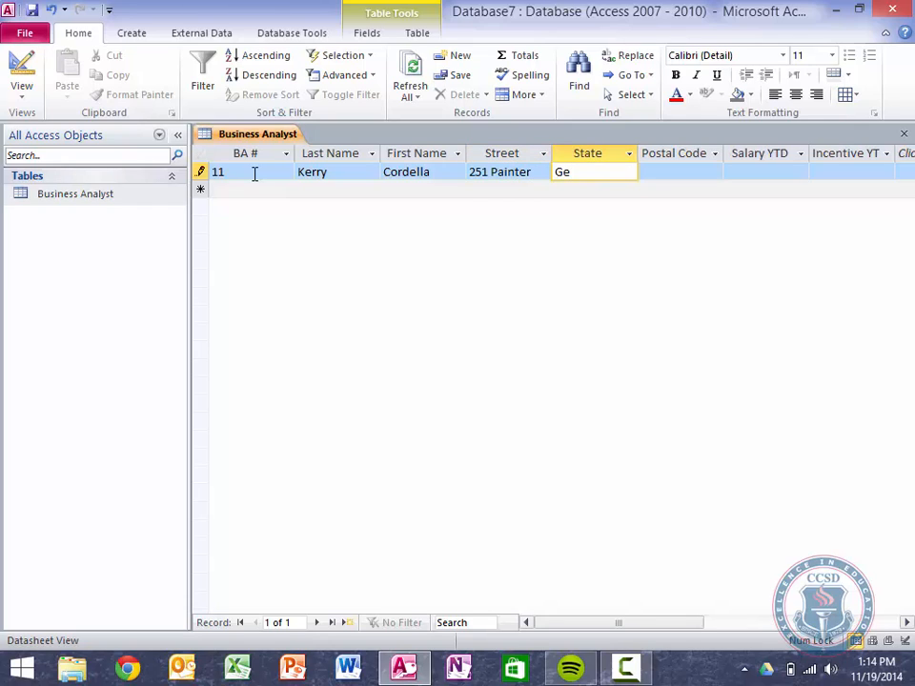
key("BackSpace")
key("BackSpace")
Insert a new field before State in the Business Analyst table and rename it City.
right_click(578, 155)
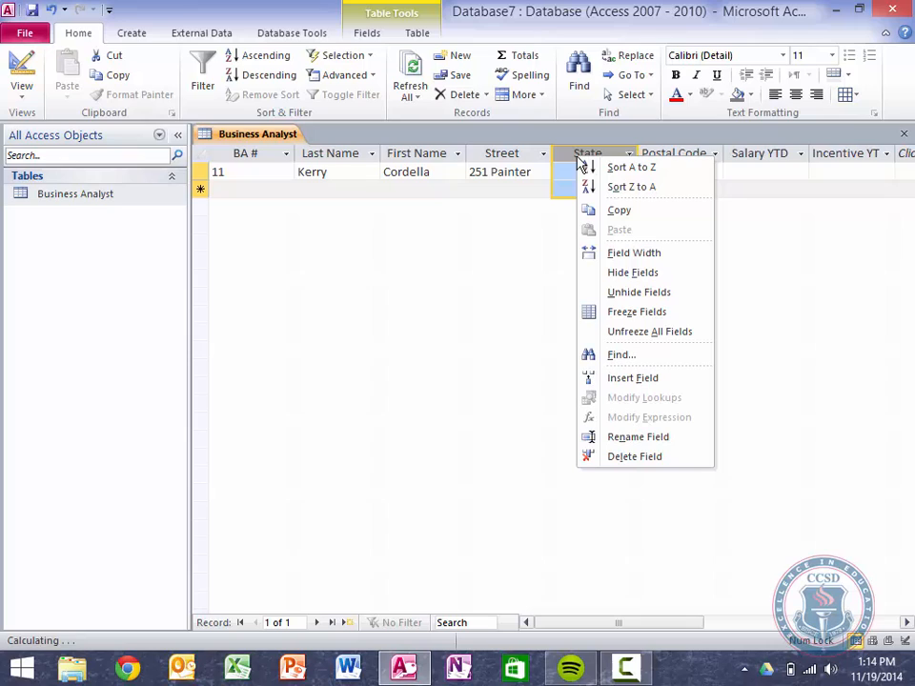
left_click(649, 381)
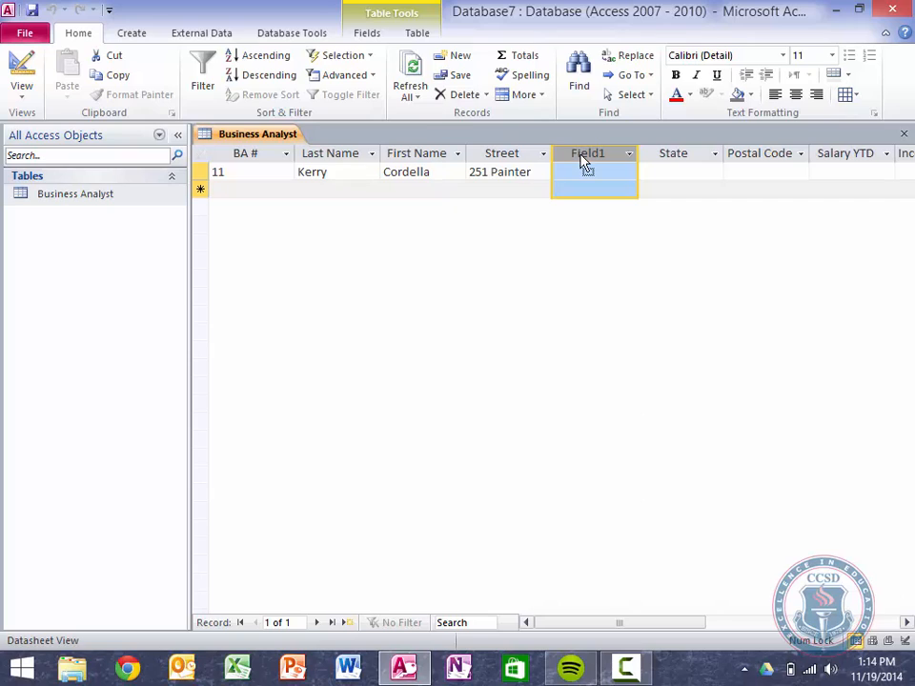
right_click(582, 159)
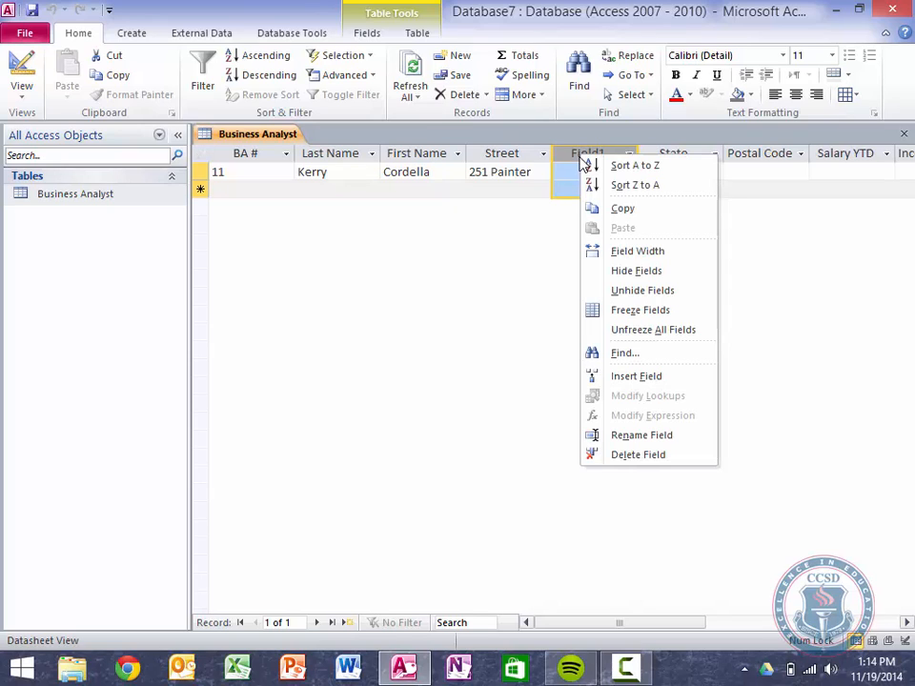
left_click(655, 437)
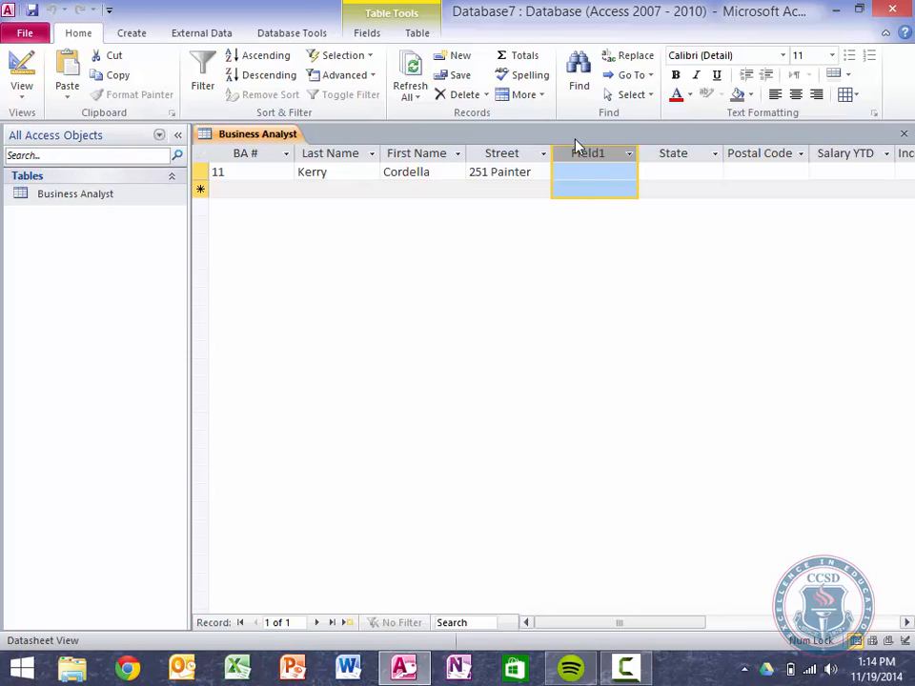
right_click(589, 160)
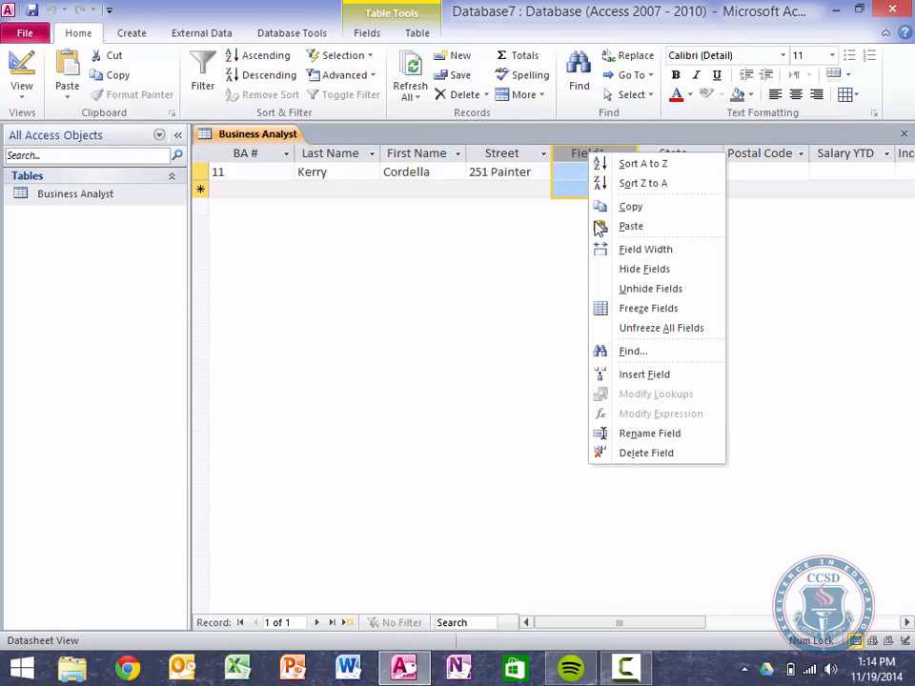
left_click(670, 435)
type("City")
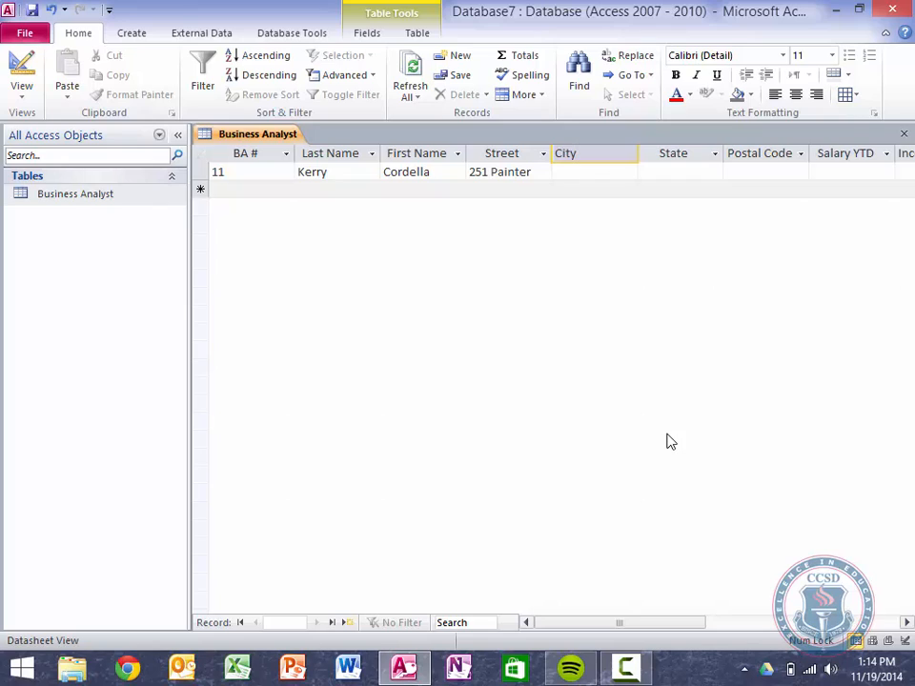
left_click(592, 172)
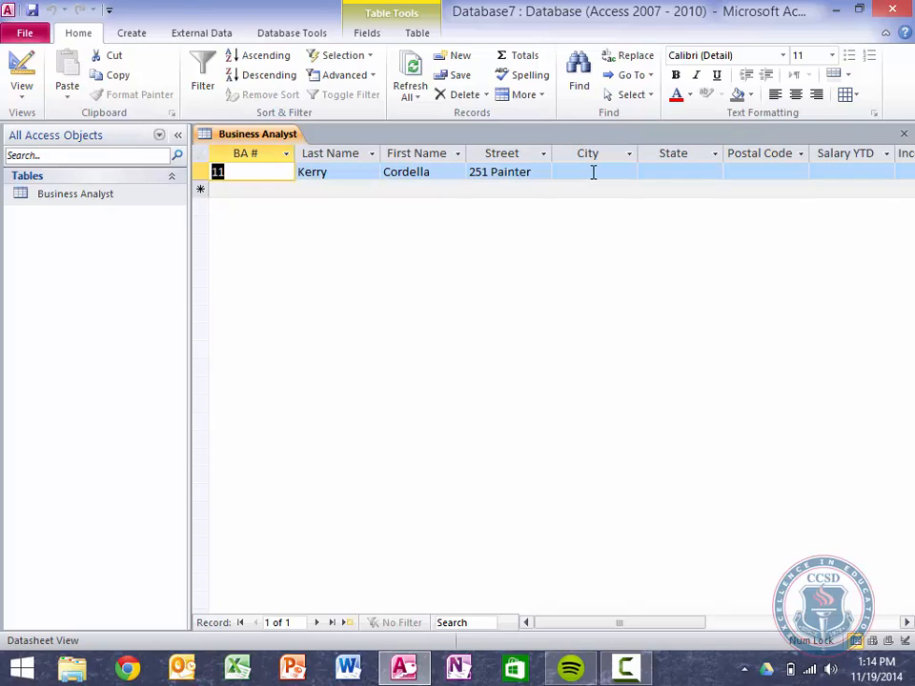
Fill in the analyst's city, state and postal code in the BA # 11 record.
left_click(592, 171)
type("Georget")
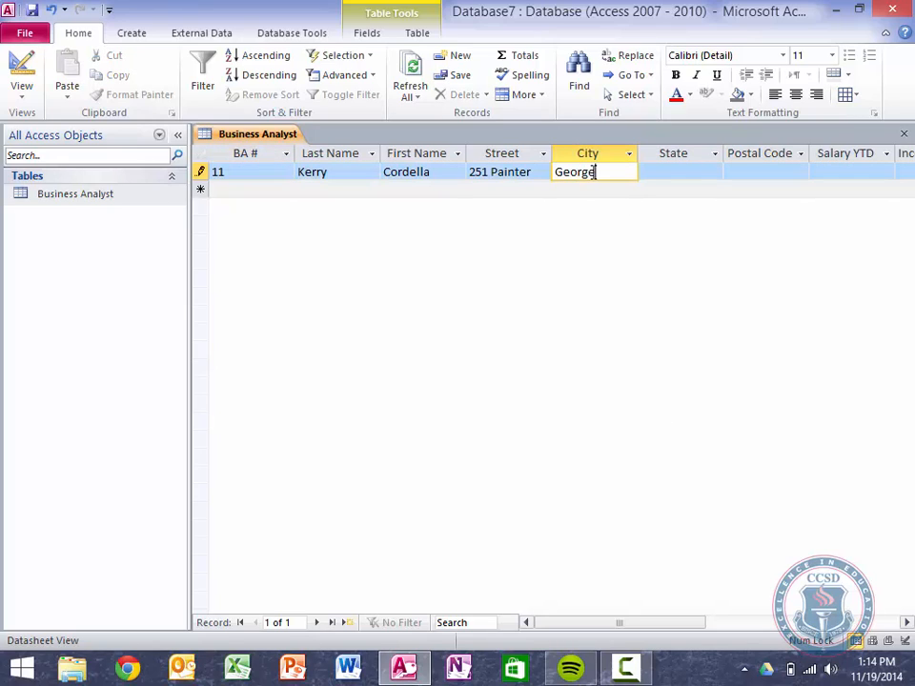
type("own")
key("Tab")
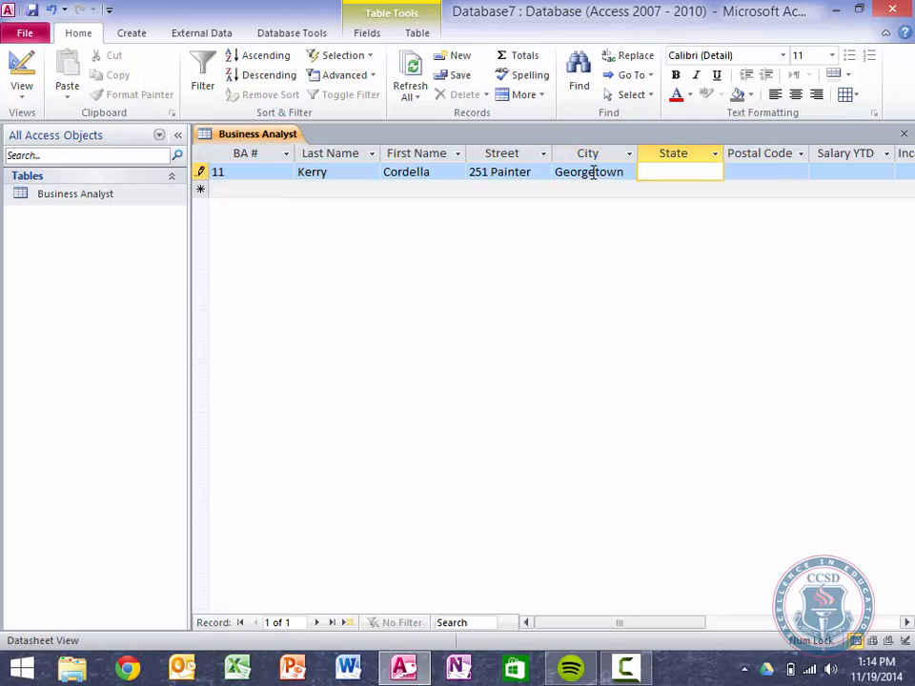
type("NC")
key("Tab")
type("28794")
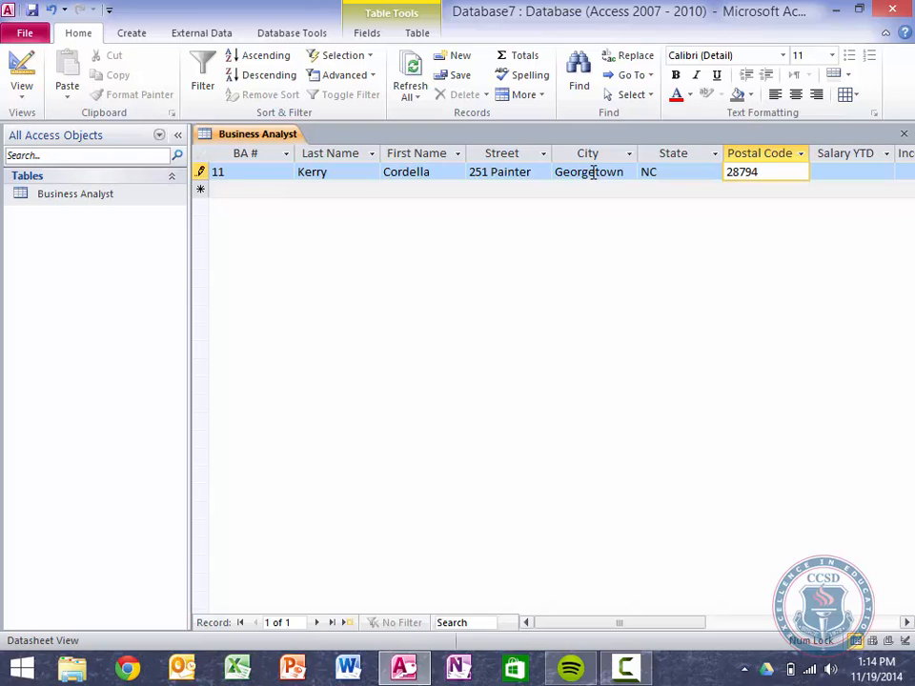
Set Salary YTD to 3200 and Incentive YTD to 3450 for BA # 11, completing the record.
key("Tab")
type("3,2")
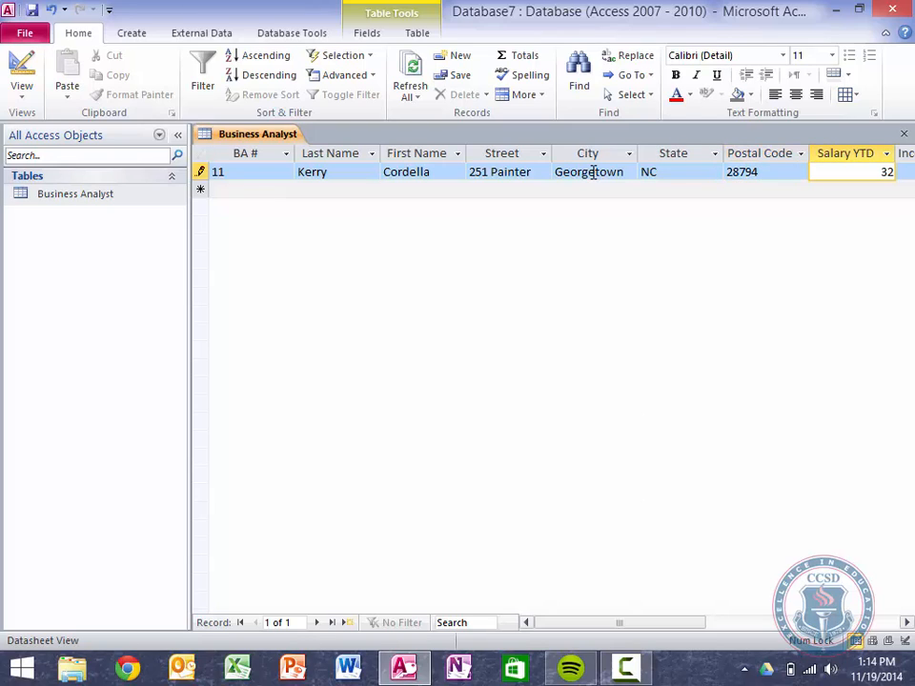
type("00")
key("Tab")
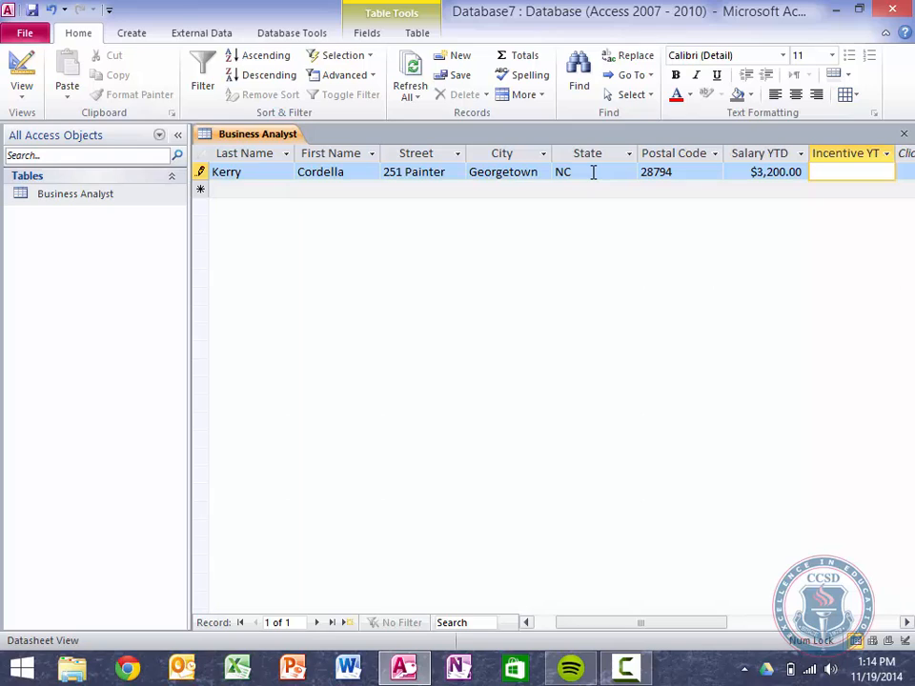
type("3450")
key("Return")
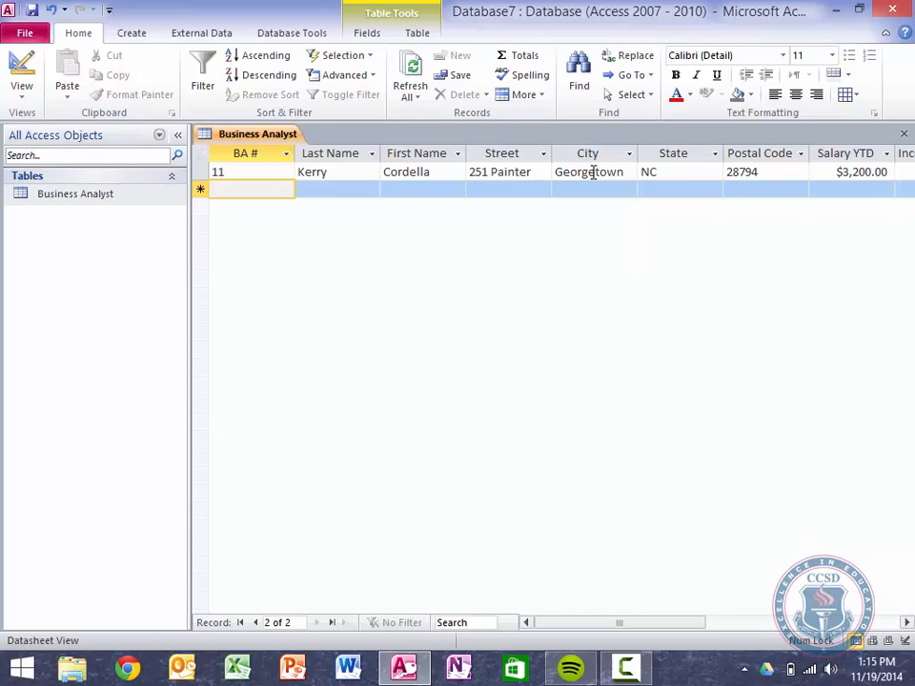
Start the second record with BA # 14 and enter the analyst's last and first names.
type("14")
key("Tab")
type("Martinez")
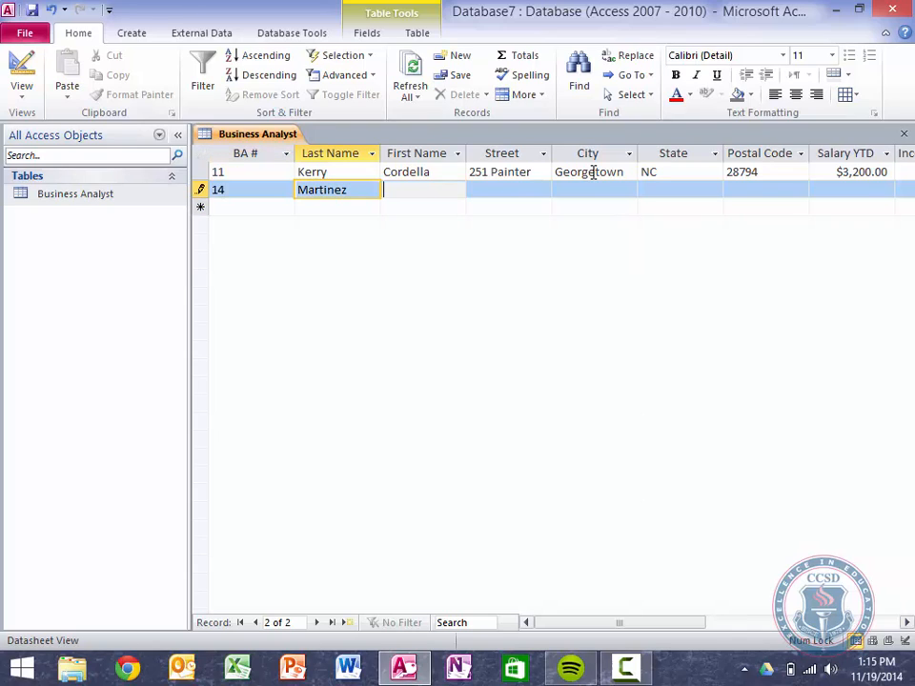
key("Tab")
key("Caps_Lock")
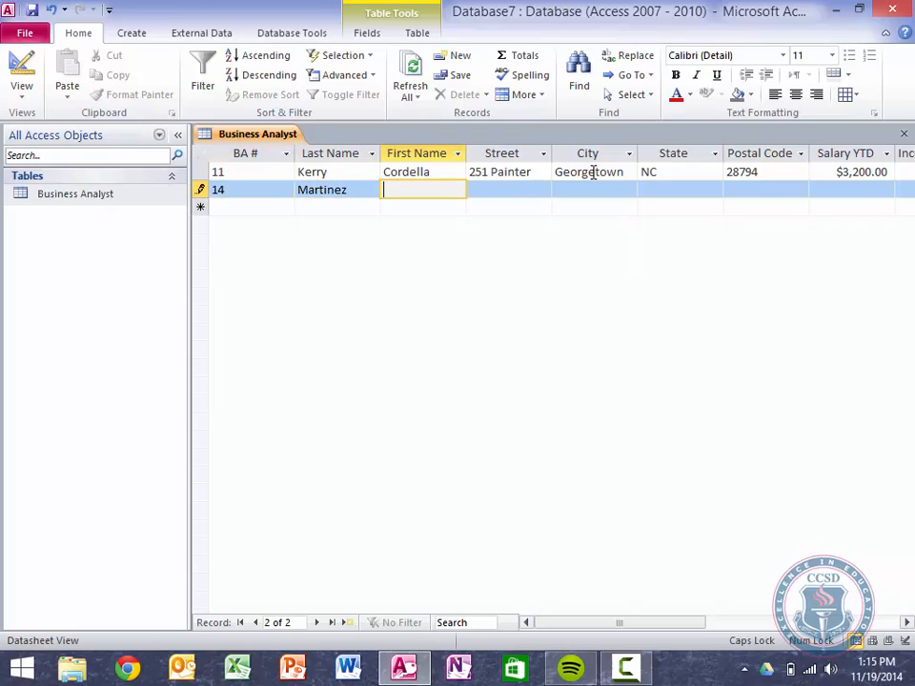
key("Caps_Lock")
type("Manuel")
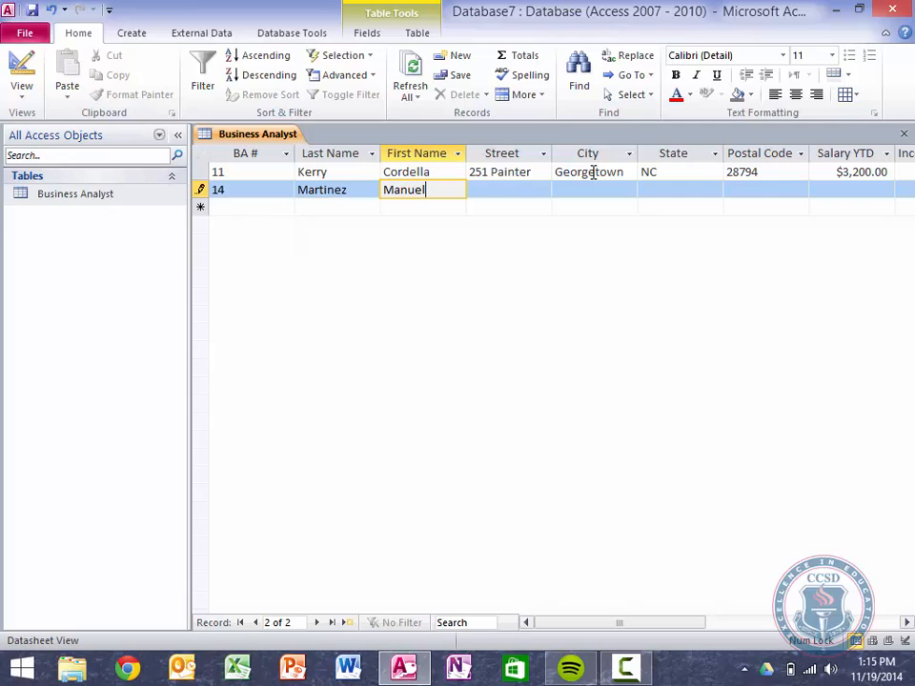
key("Tab")
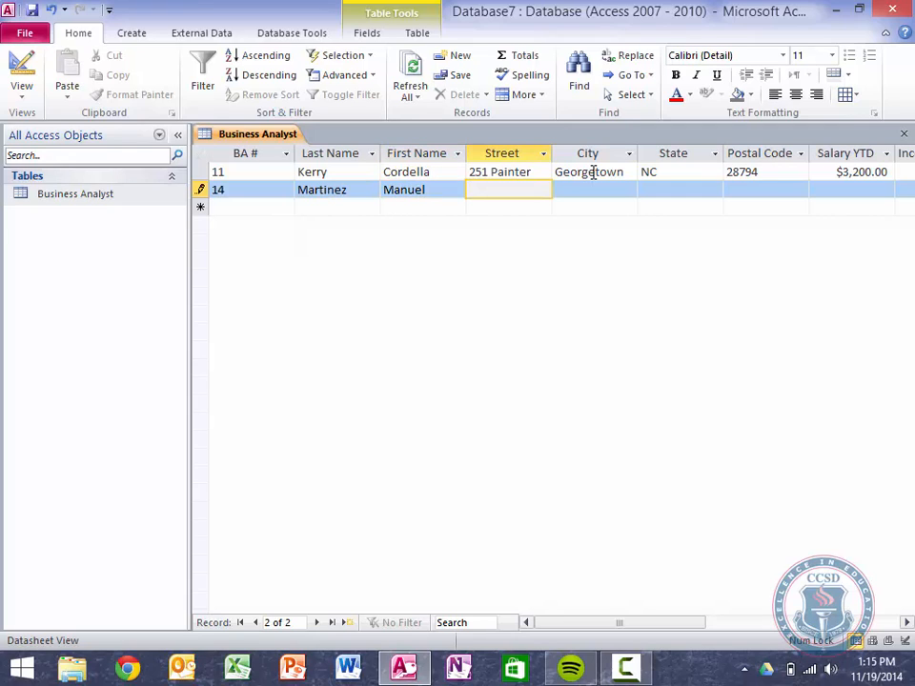
right_click(491, 153)
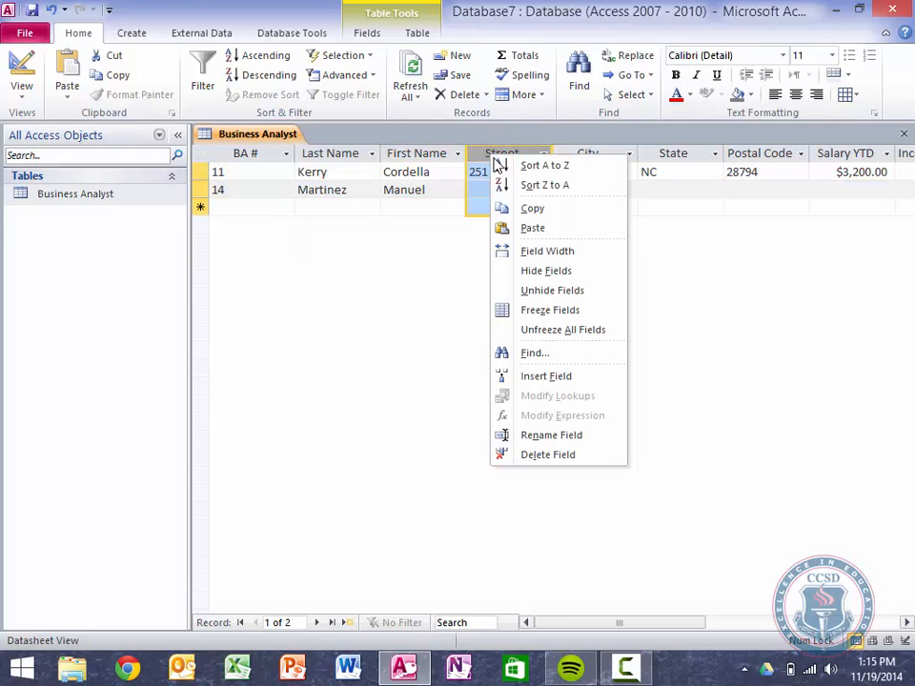
left_click(545, 381)
key("ctrl")
key("ctrl")
left_click(715, 297)
left_click(474, 190)
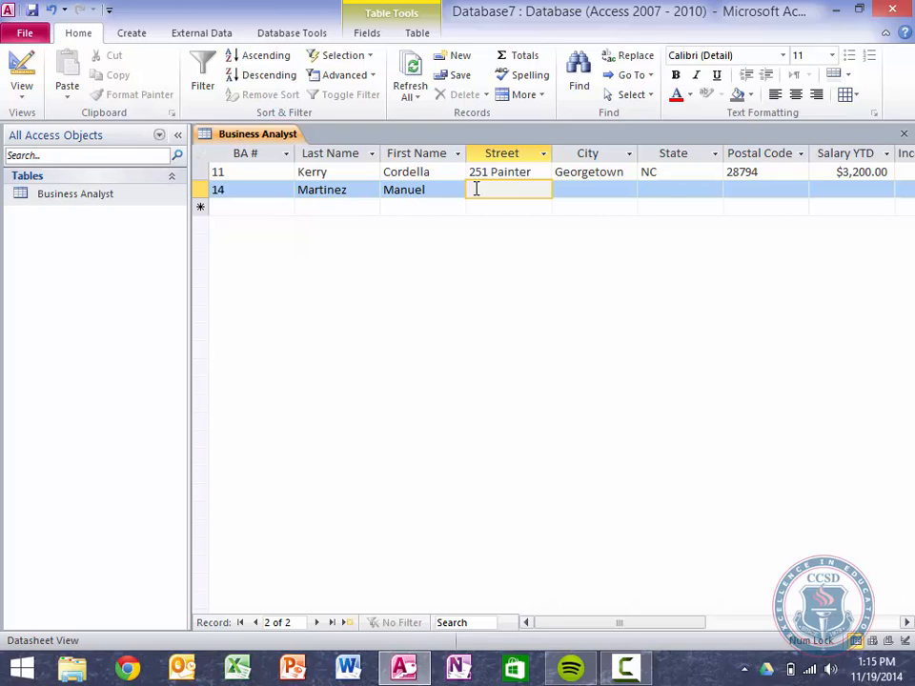
left_click(498, 153)
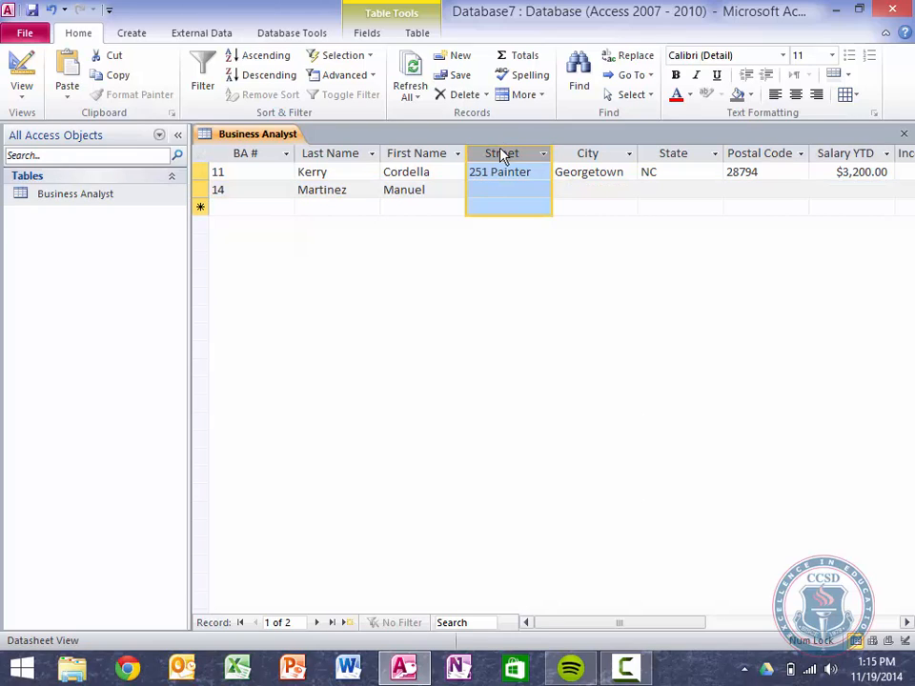
left_click_drag(503, 155, 487, 239)
left_click(492, 190)
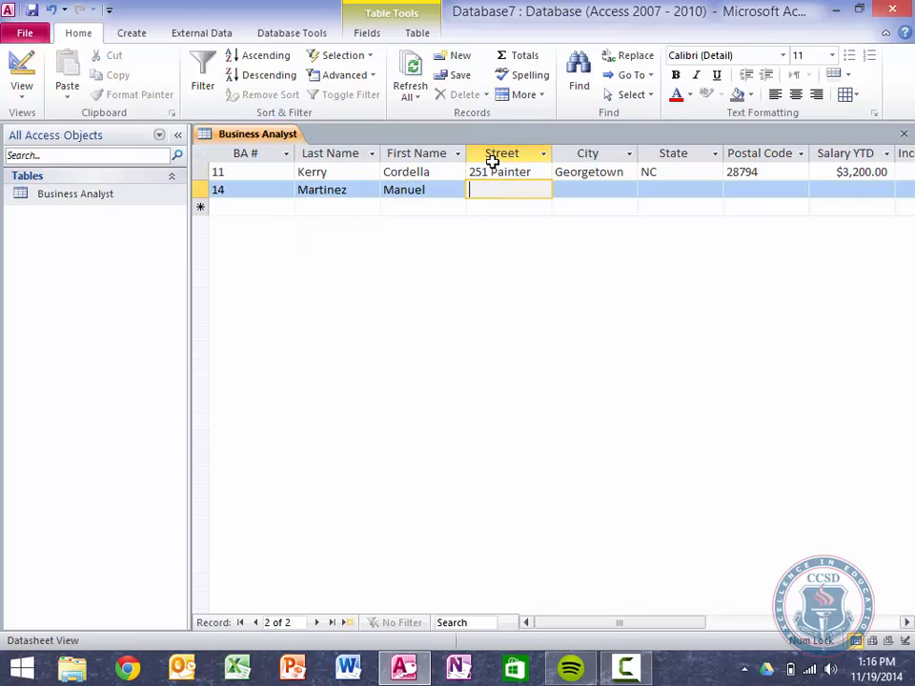
left_click(495, 149)
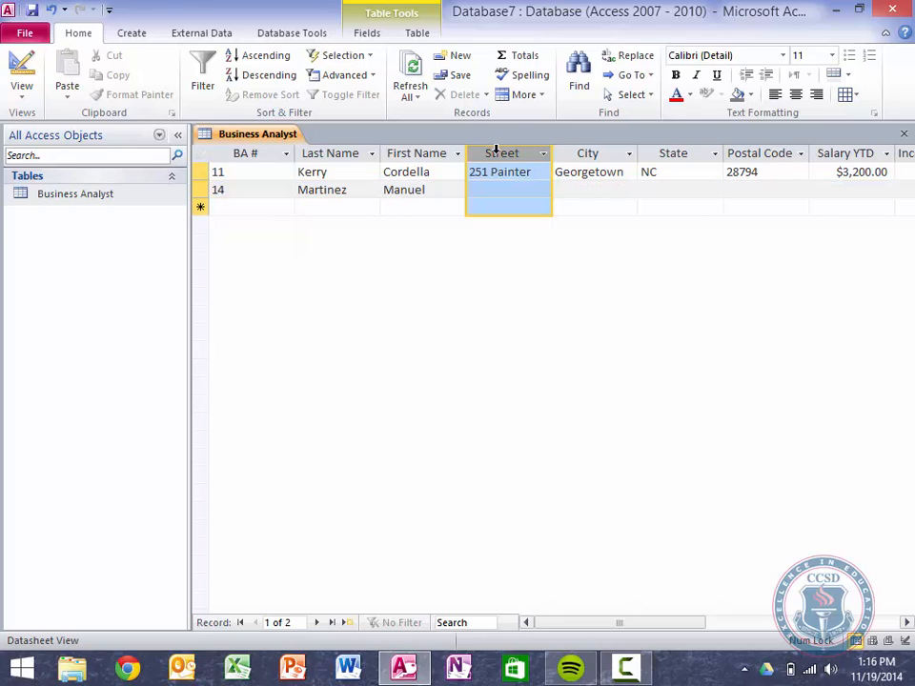
left_click_drag(493, 162, 499, 188)
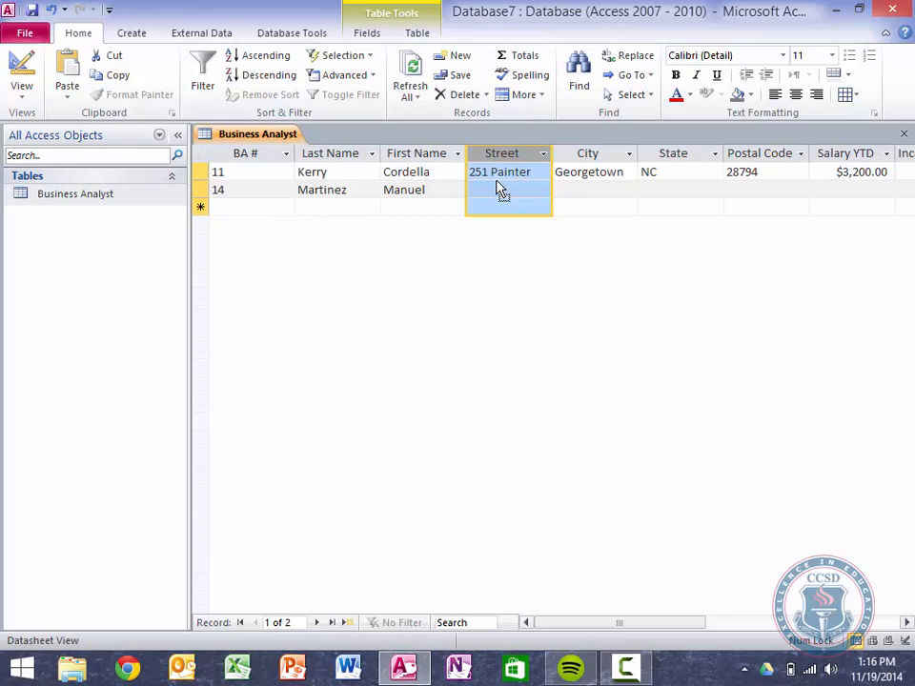
Enter the analyst's street address in the Street field of the BA # 14 record.
key("Left")
key("Down")
key("Right")
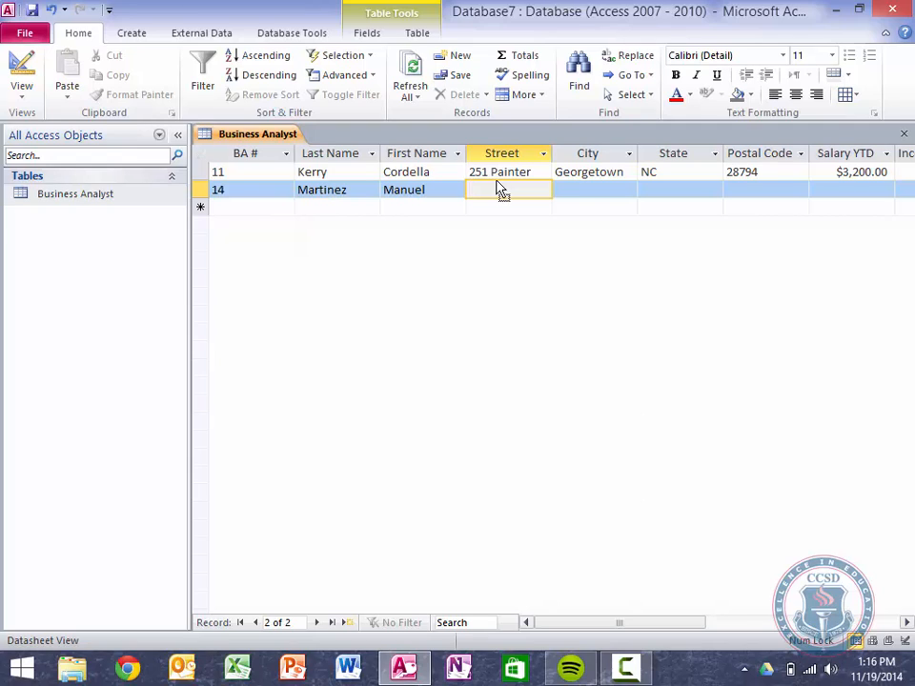
type("3125 Peel")
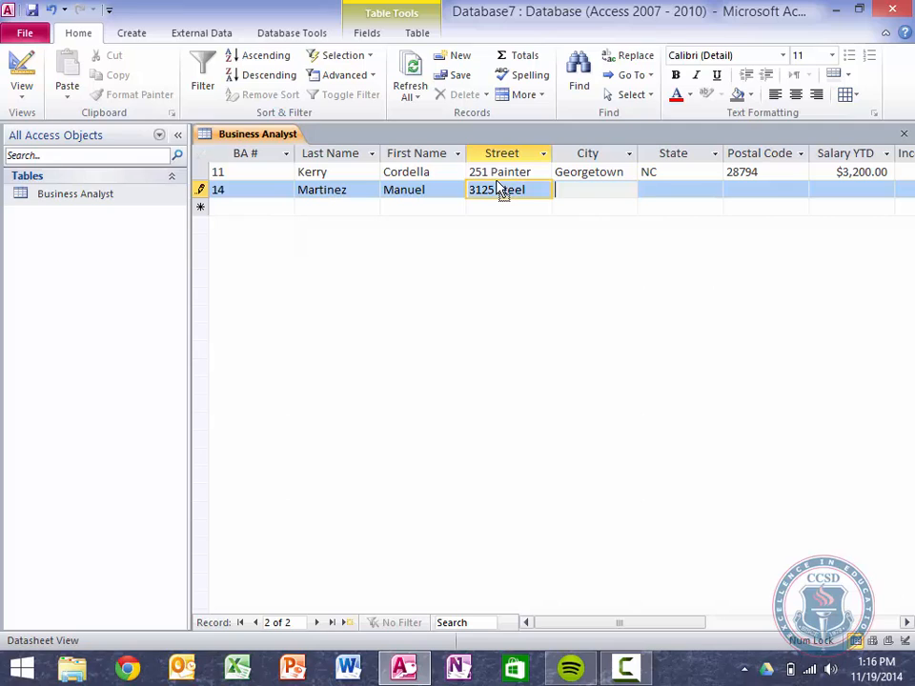
key("Tab")
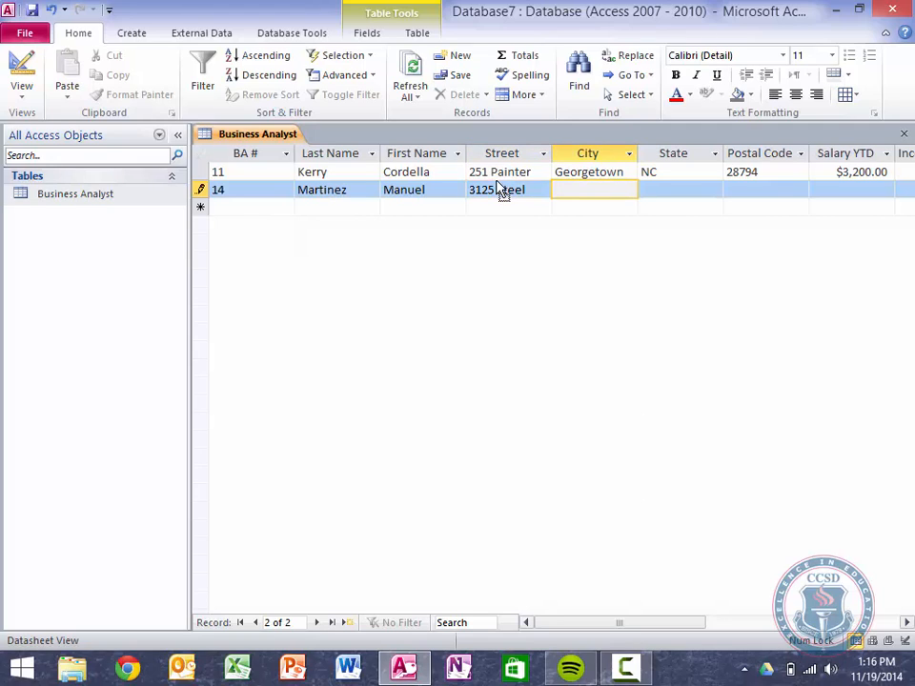
Fill in the city, state and postal code of the analyst in the BA # 14 record.
type("Kyle S")
key("BackSpace")
key("BackSpace")
key("Tab")
type("SC")
key("Tab")
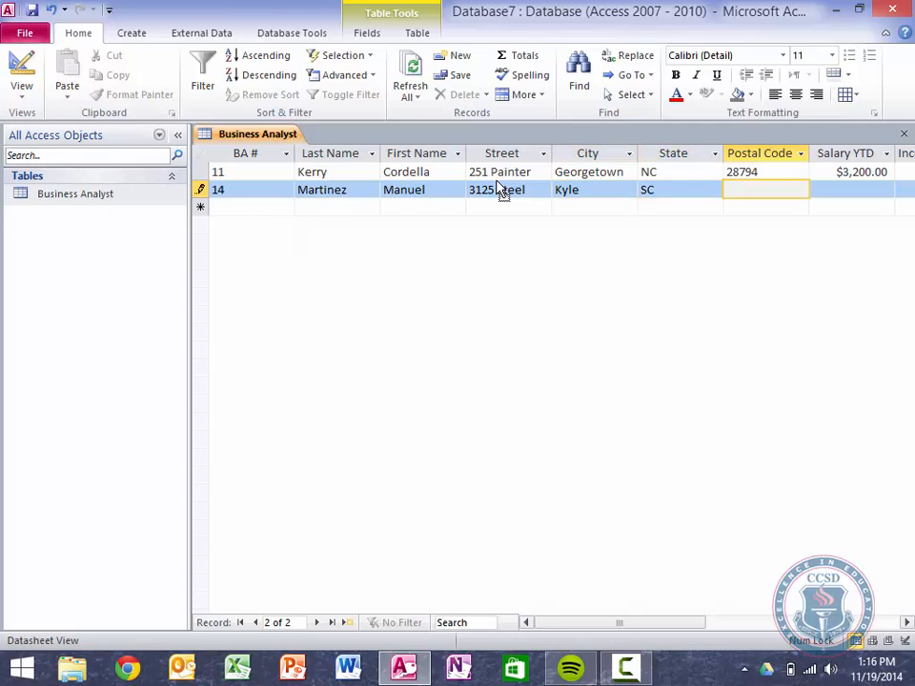
type("28797")
key("Tab")
Set Salary YTD to 3100 and Incentive YTD to 2430 for BA # 14, completing the record.
type("3100")
key("Tab")
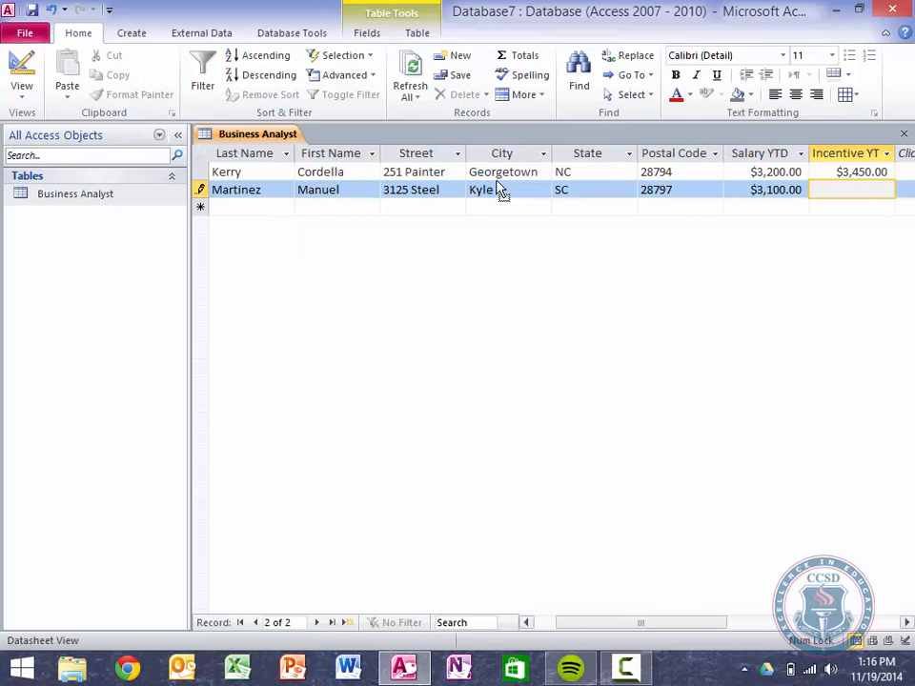
type("23")
key("BackSpace")
type("430")
key("Tab")
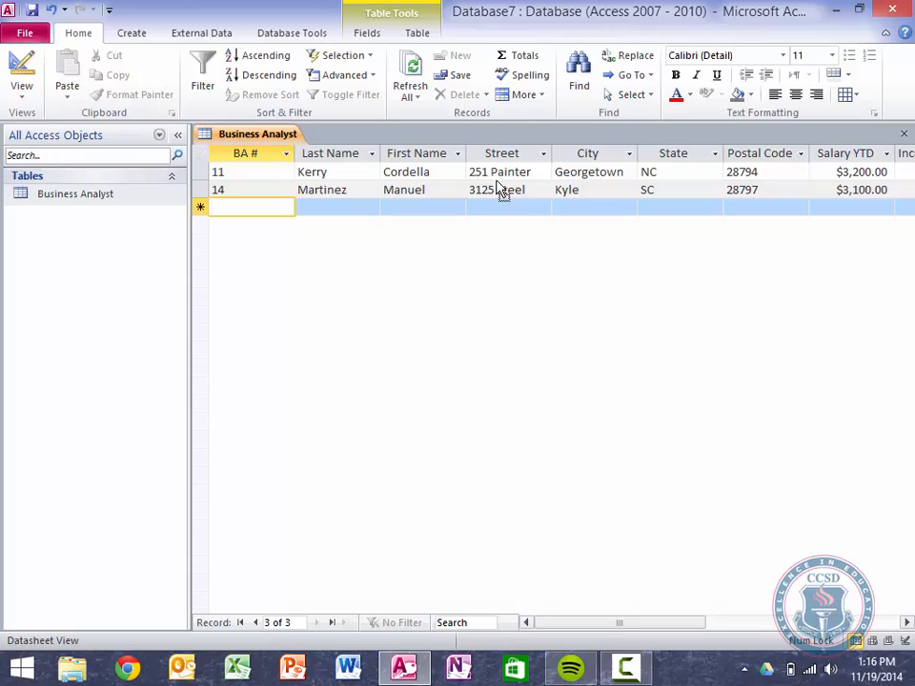
key("Up")
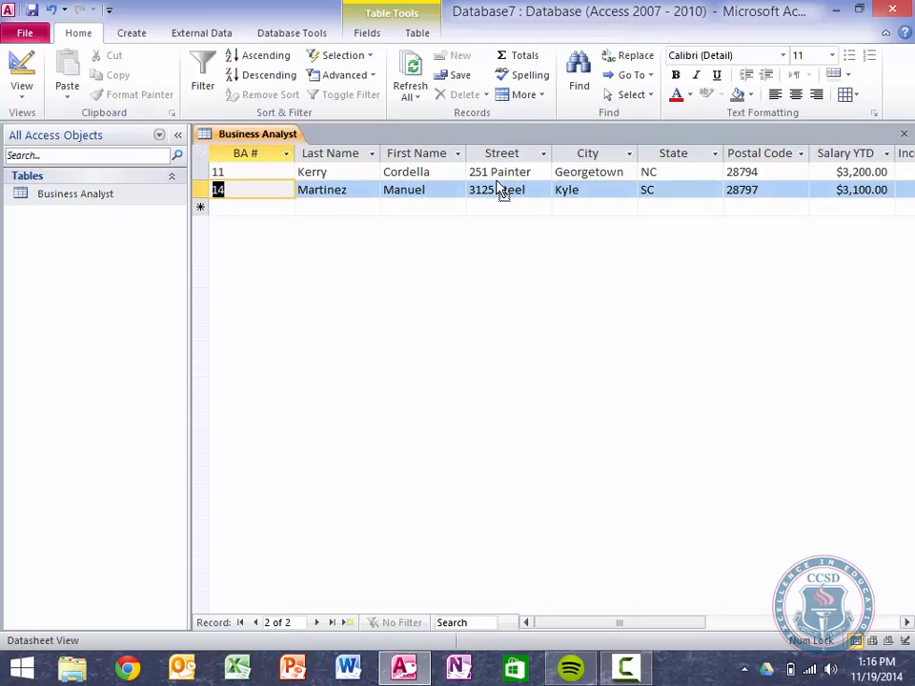
key("Tab")
key("Tab")
key("Tab")
key("Tab")
key("Tab")
key("Up")
key("Tab")
key("shift+Tab")
key("shift+Tab")
key("shift+Tab")
key("shift+Tab")
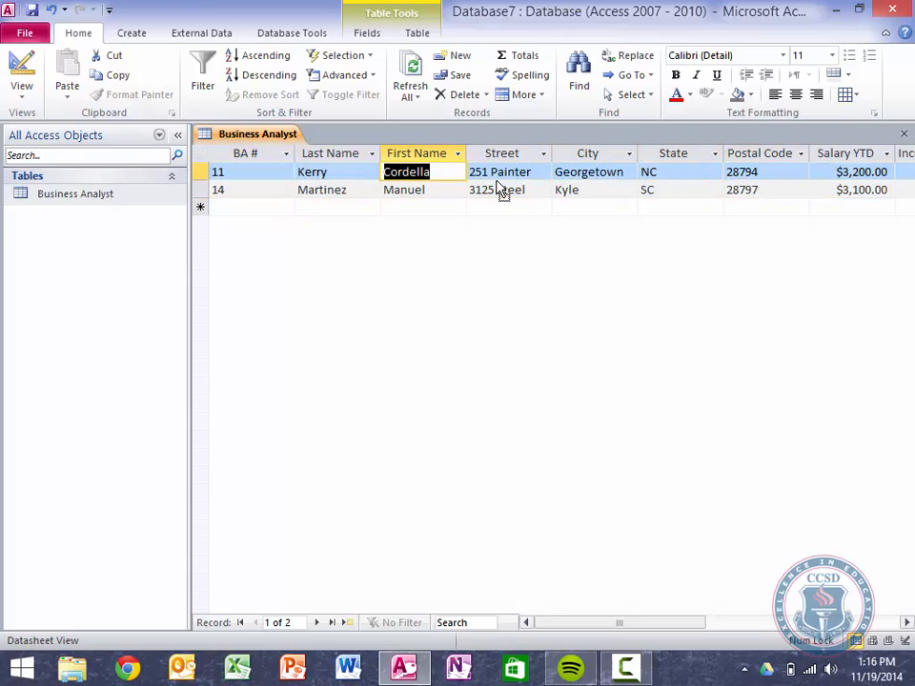
Save the Business Analyst table with its two completed records.
key("Tab")
key("Down")
key("shift+Tab")
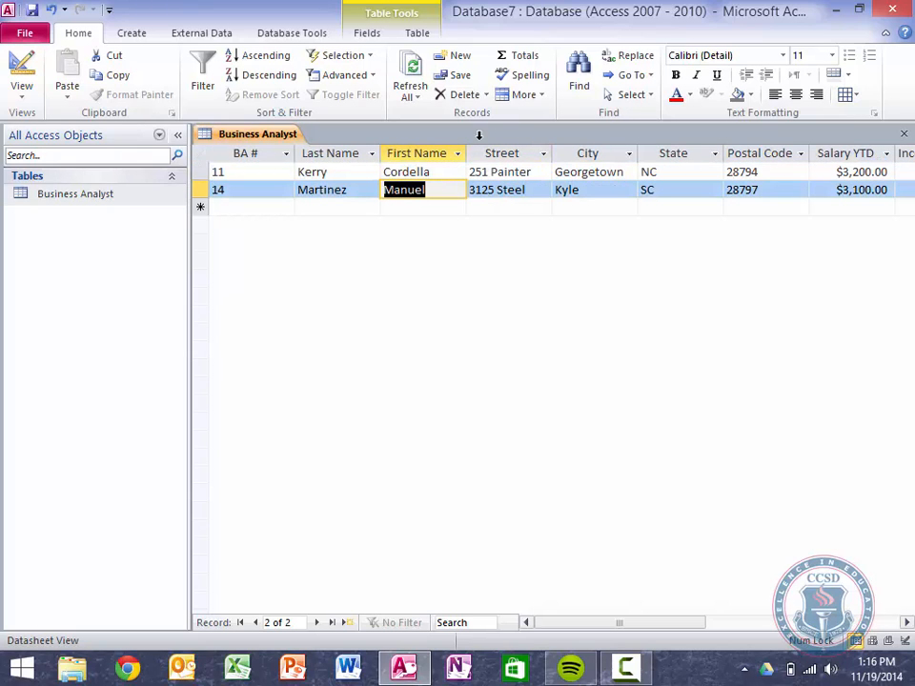
left_click(37, 13)
mouse_move(629, 674)
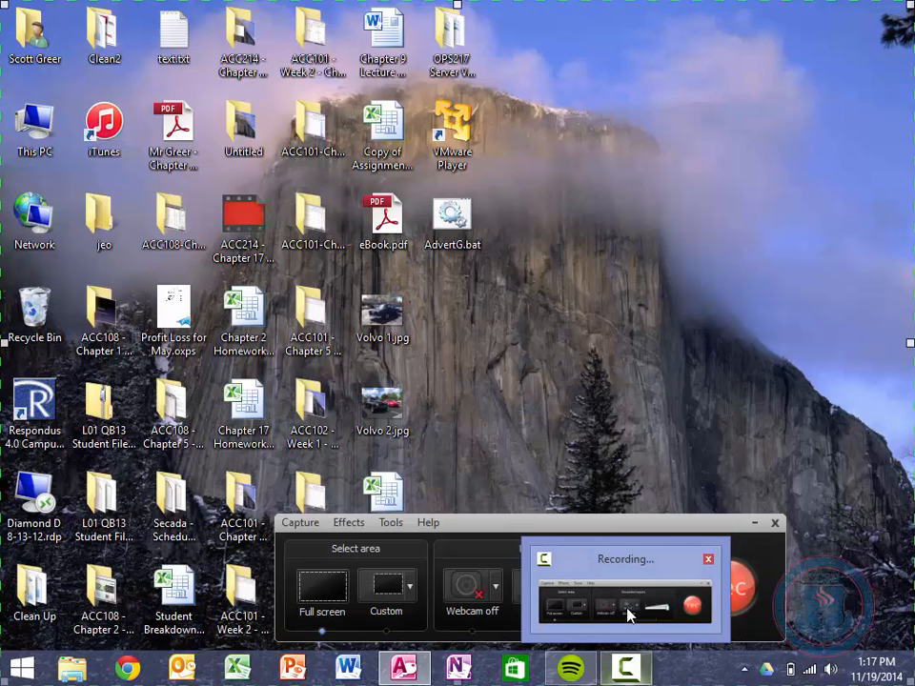
left_click(470, 455)
left_click(645, 571)
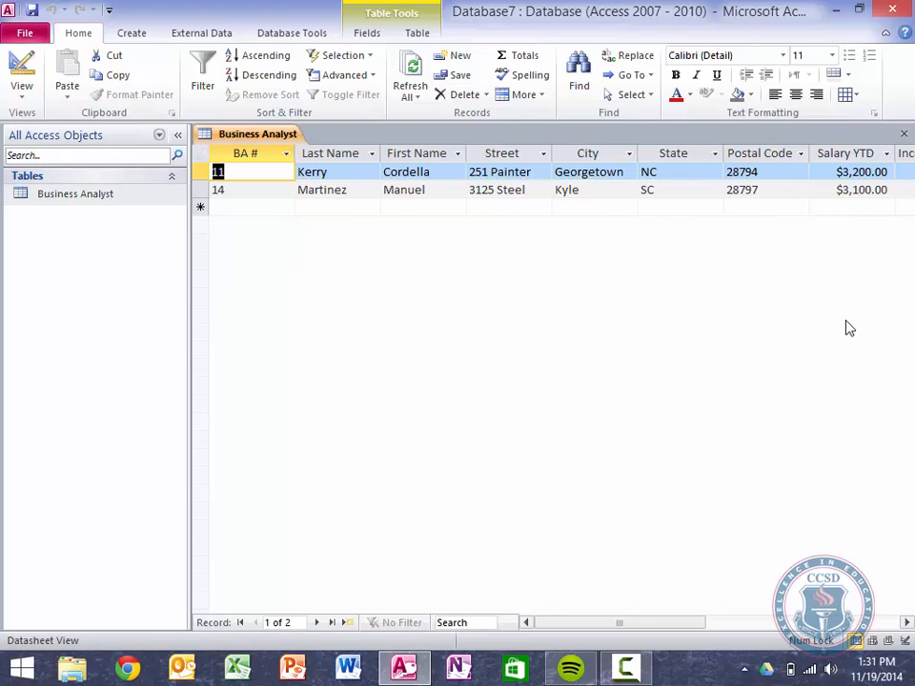
Exit Access, restart it and reopen the recently used Database7.accdb.
left_click(26, 35)
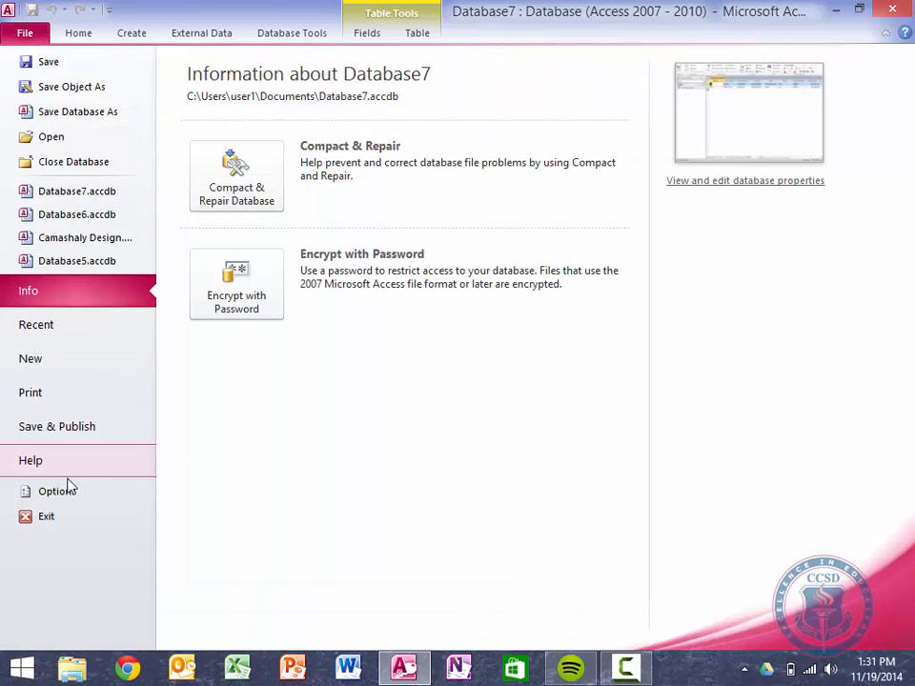
left_click(48, 517)
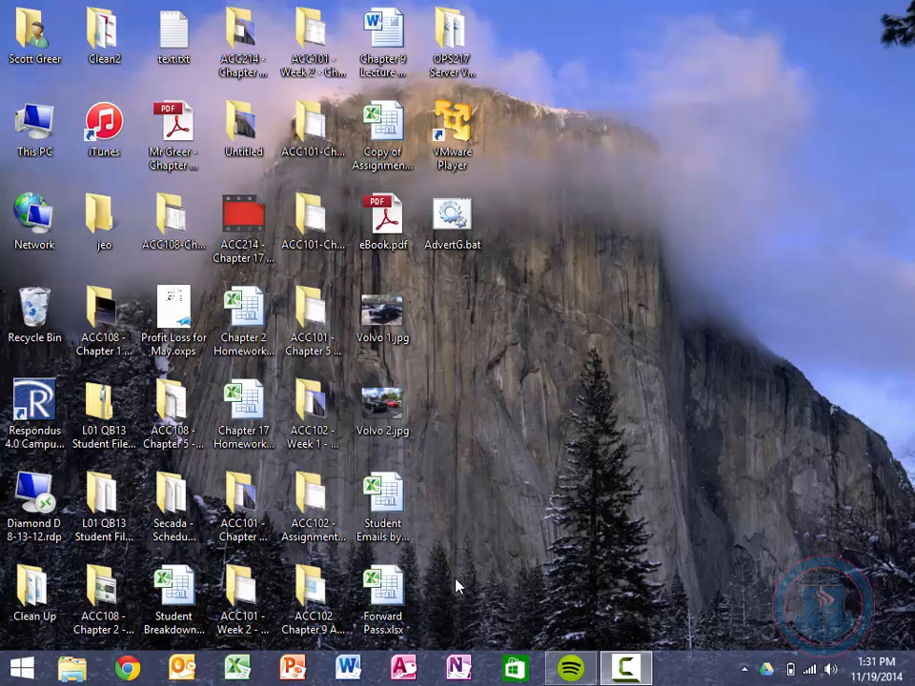
left_click(404, 669)
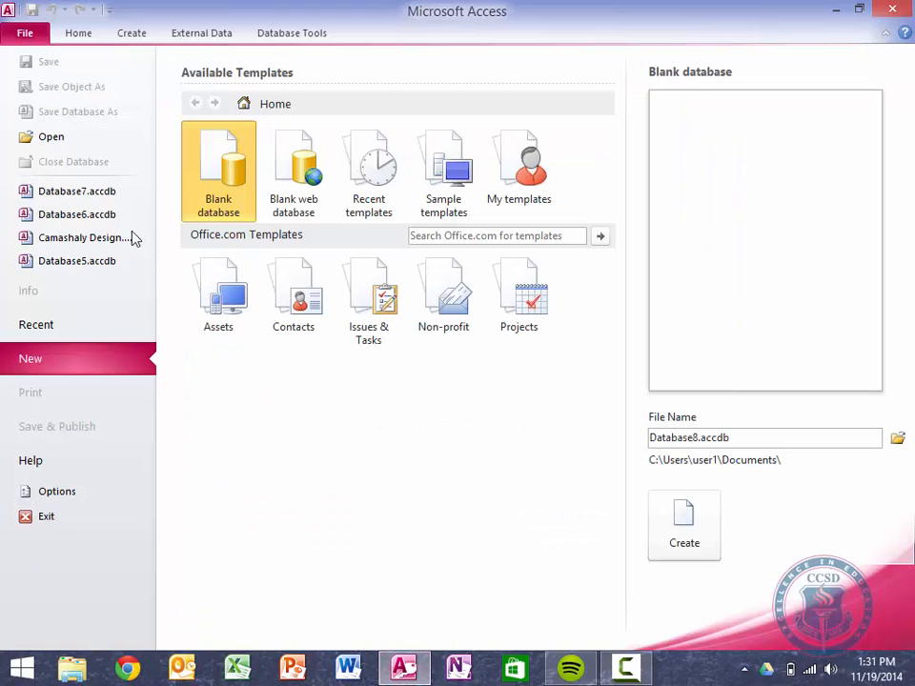
left_click(63, 192)
left_click(63, 193)
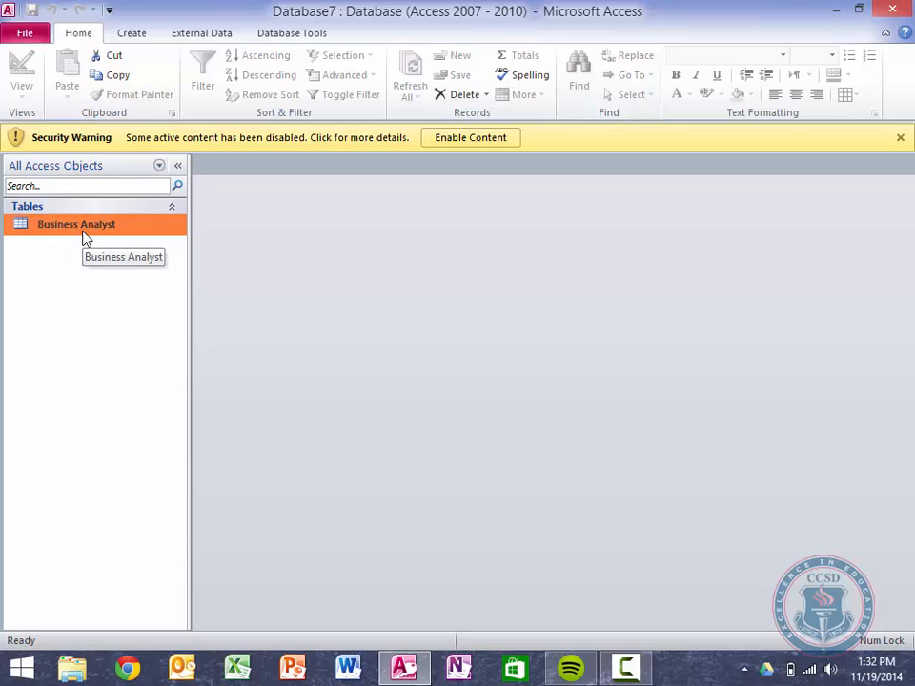
Enable the active content of Database7 and open its Business Analyst table.
left_click(470, 138)
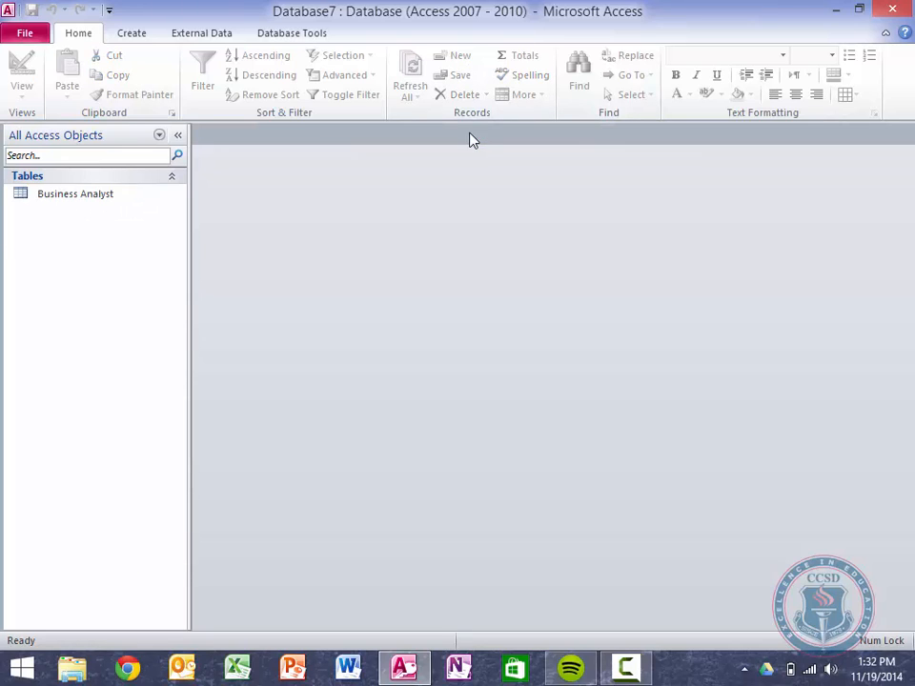
left_click(68, 204)
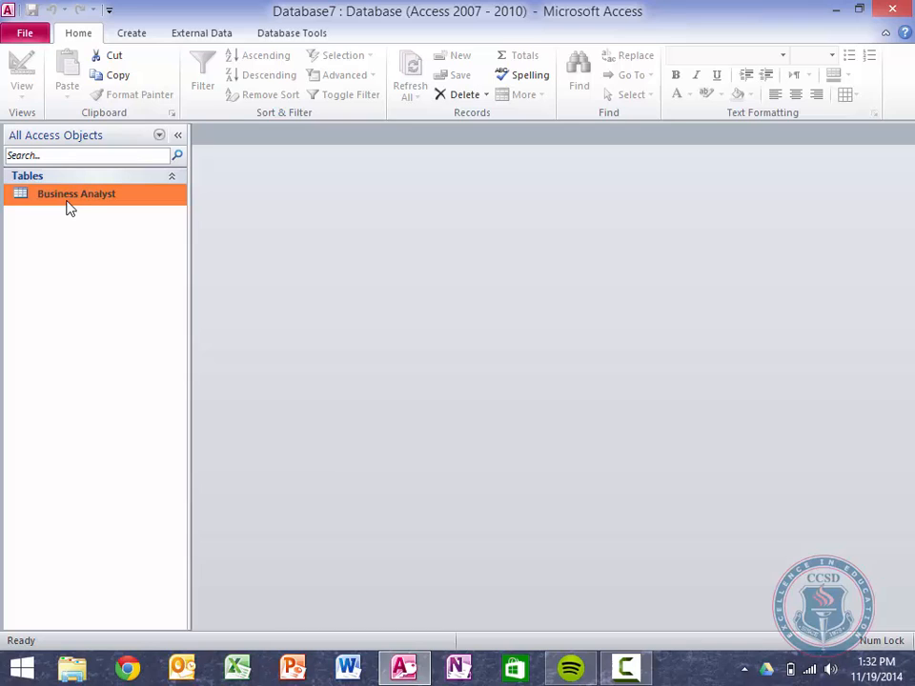
double_click(91, 200)
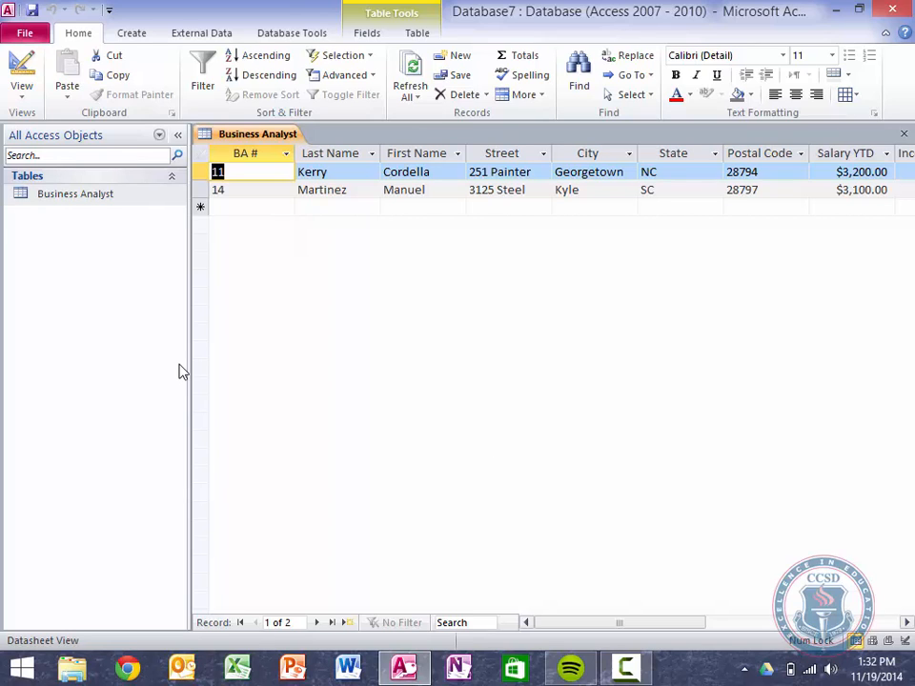
Save the database as Camashaly Design 2.accdb in the OneDrive Documents folder, closing all open objects.
left_click(34, 33)
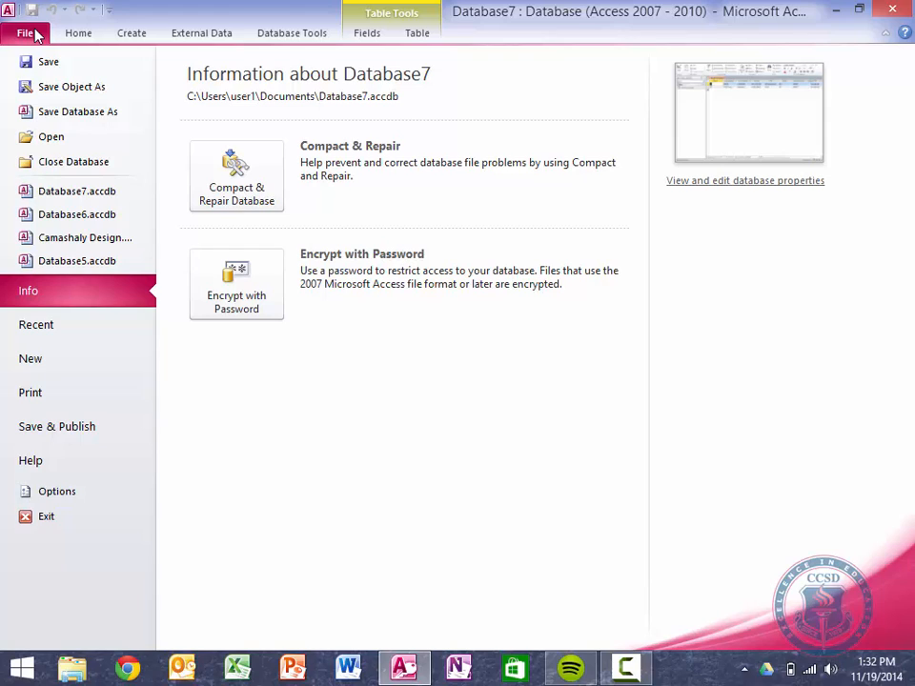
left_click(36, 328)
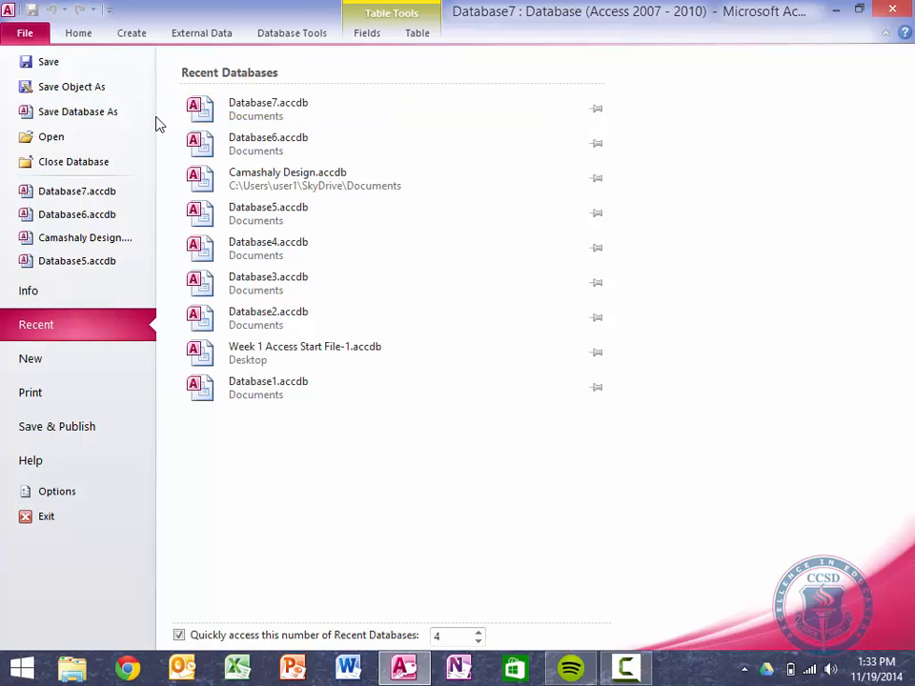
left_click(80, 116)
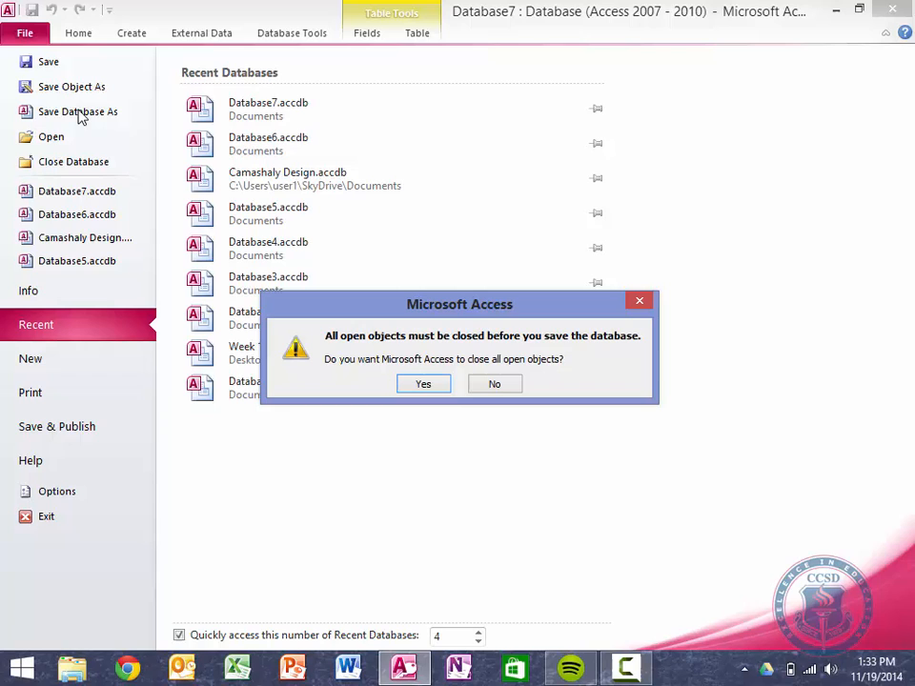
left_click(404, 384)
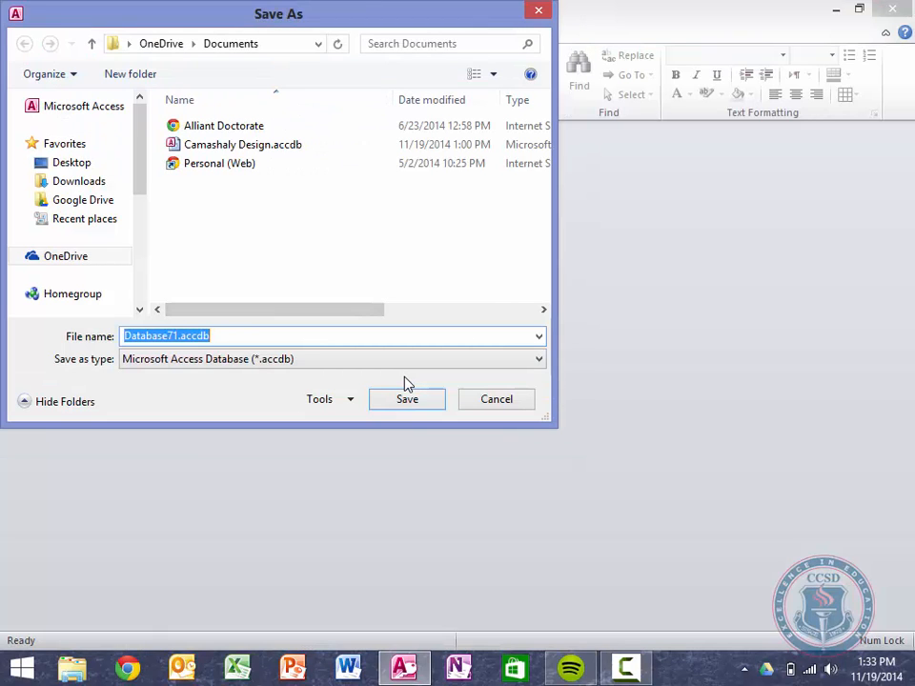
type("Ca")
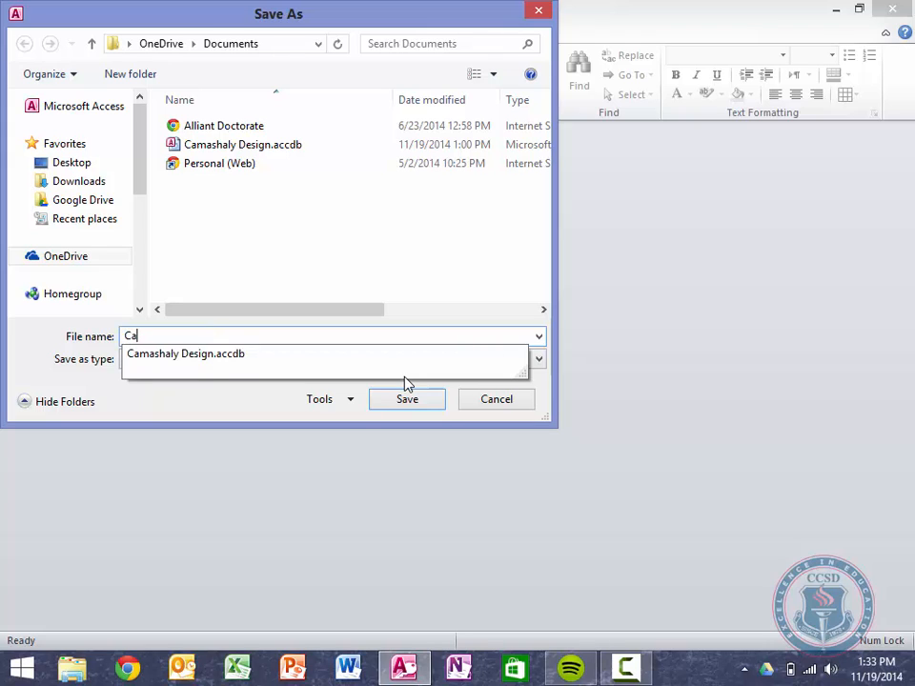
key("Down")
key("Left")
key("Left")
key("Left")
key("Left")
key("Left")
key("Left")
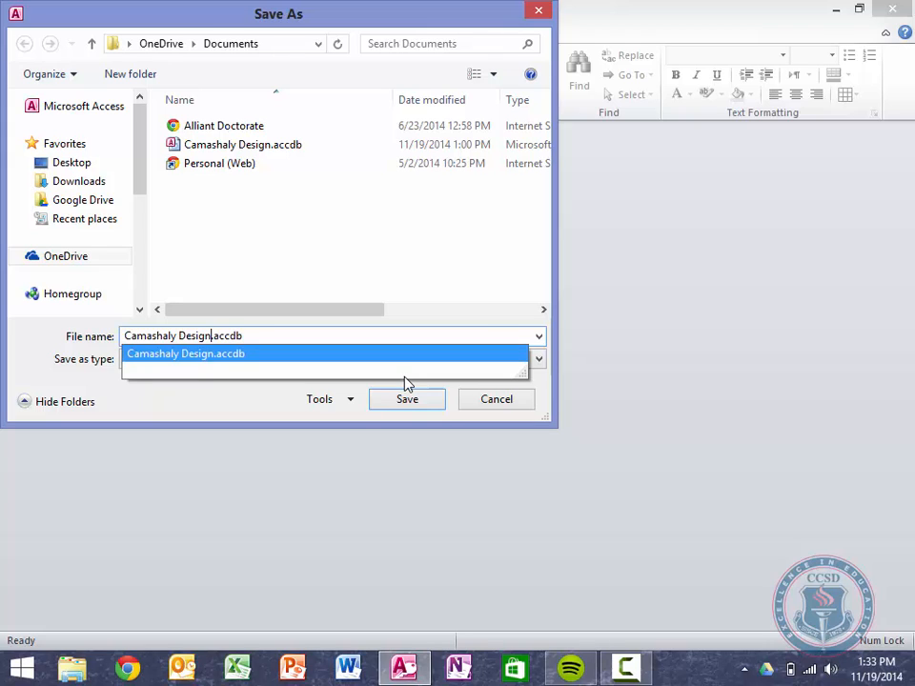
type("2")
key("Return")
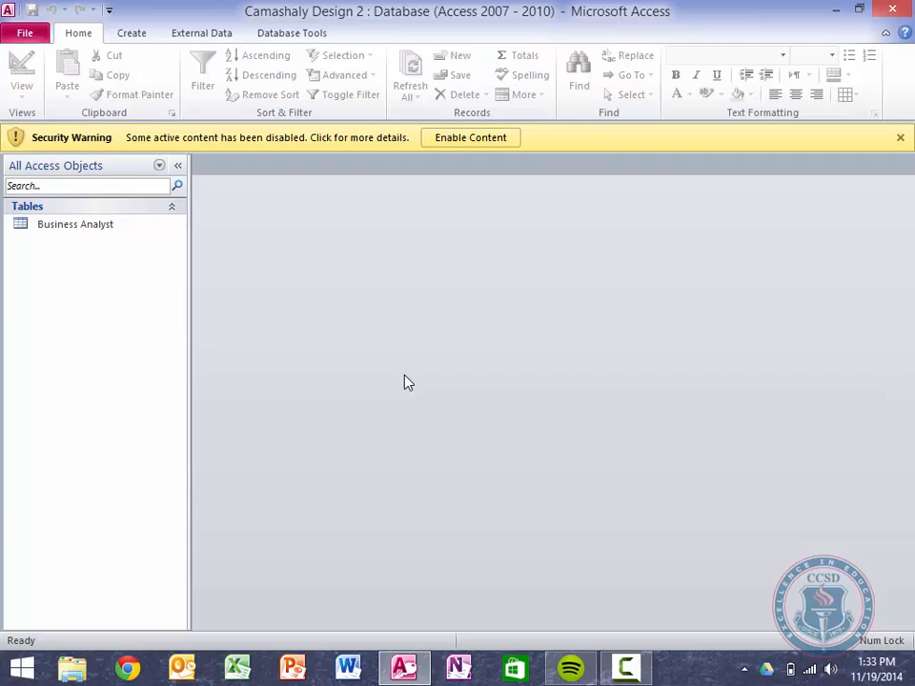
Enable the active content of Camashaly Design 2 and open the Business Analyst table at its blank new record.
left_click(500, 141)
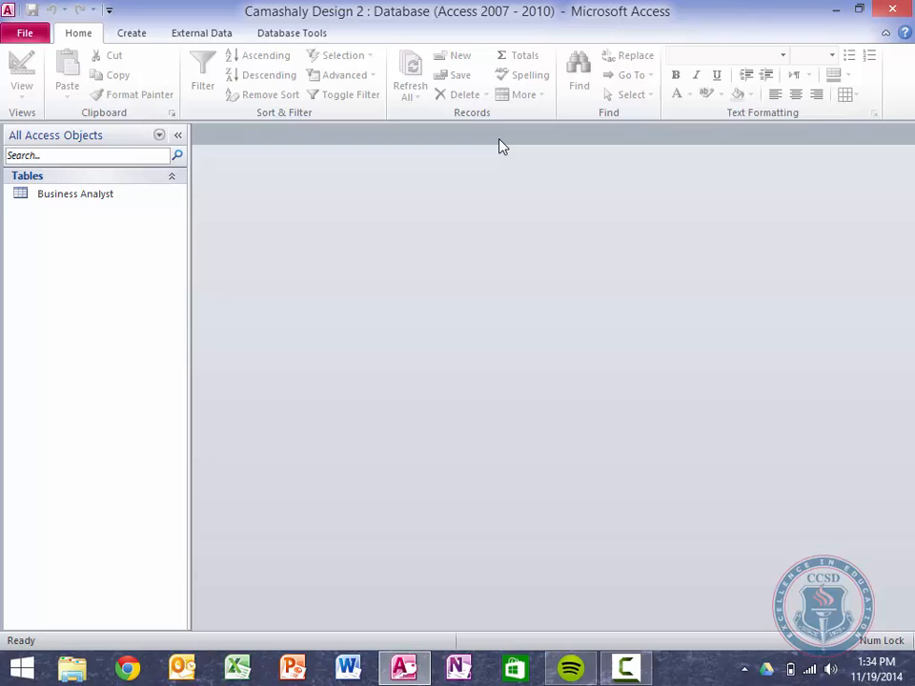
double_click(120, 200)
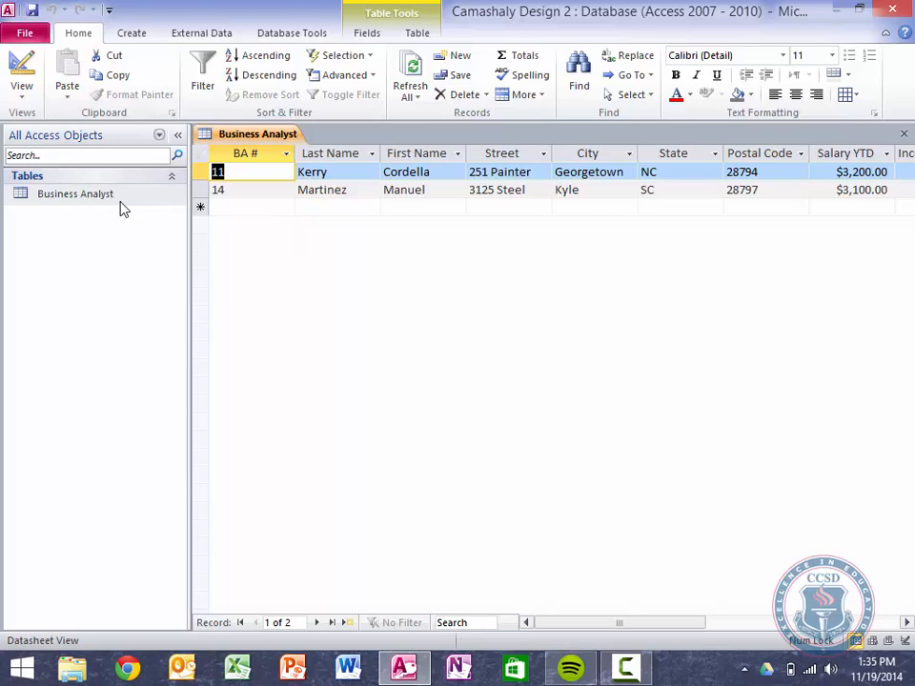
key("Down")
key("Down")
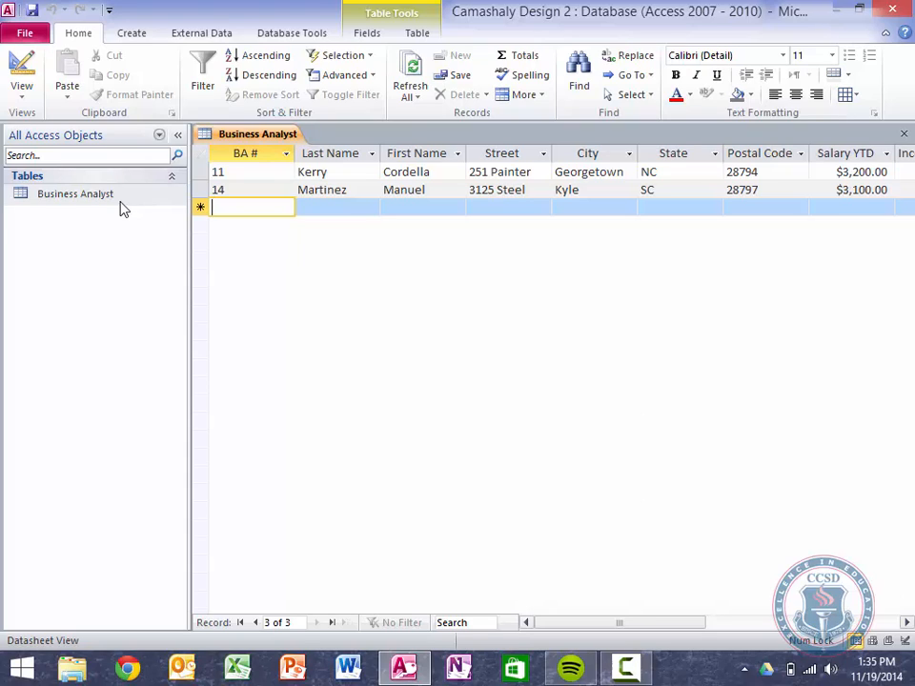
Start the third record with BA # 27 and enter the analyst's last and first names.
type("27")
key("Tab")
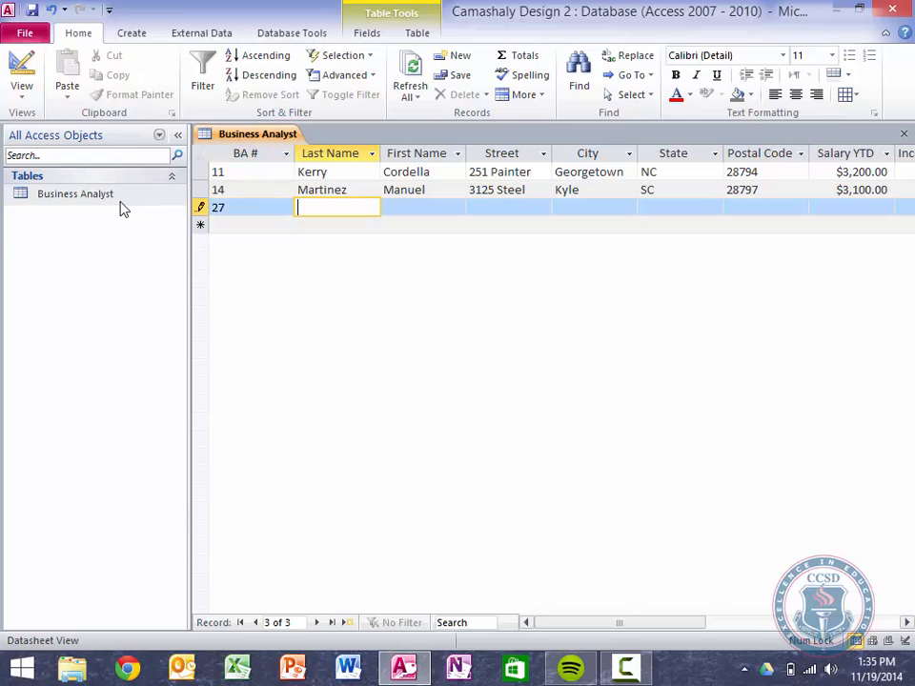
type("Liu")
key("Tab")
type("Jan")
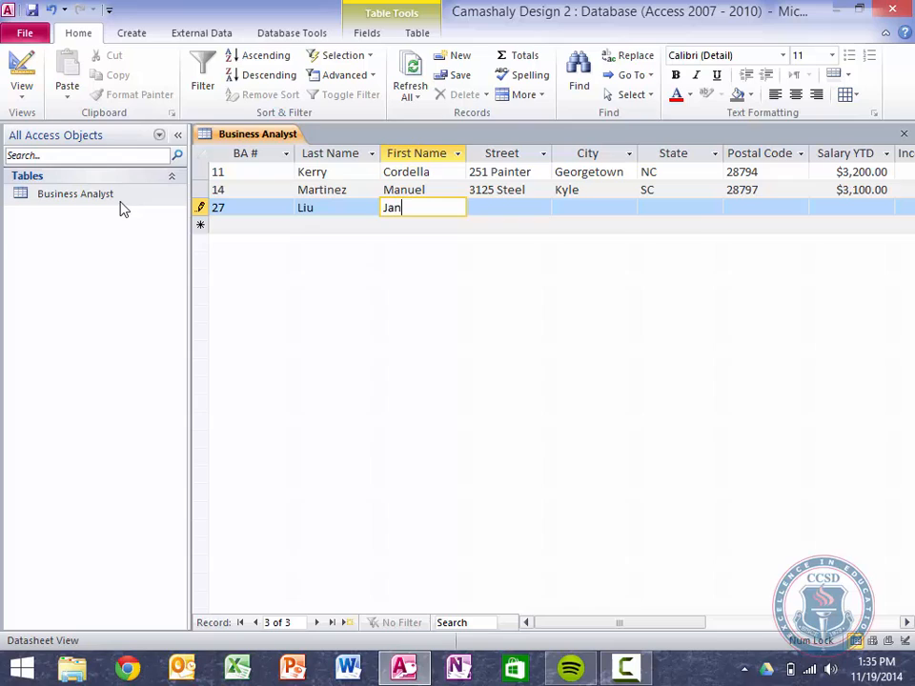
key("Tab")
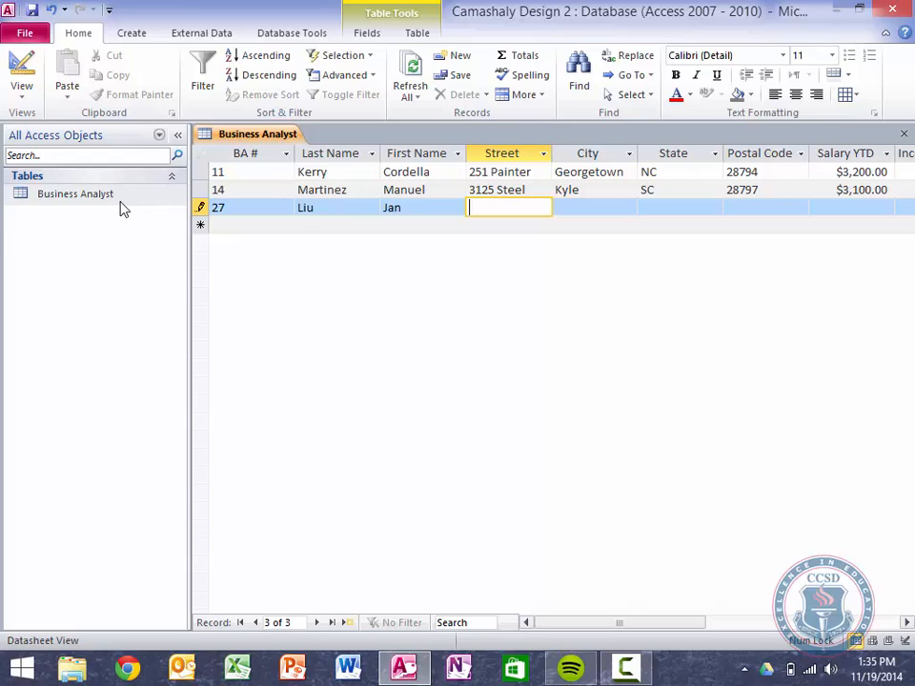
Fill in the street, city, state and postal code of the analyst in the BA # 27 record.
type("265 Marble")
key("Tab")
type("Byron")
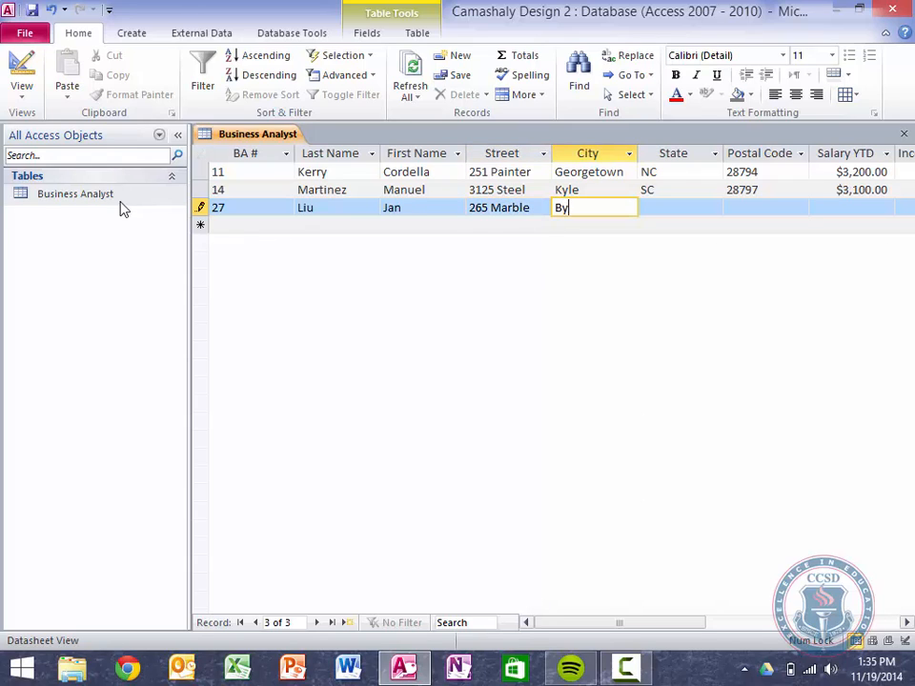
key("Tab")
type("SC")
key("Tab")
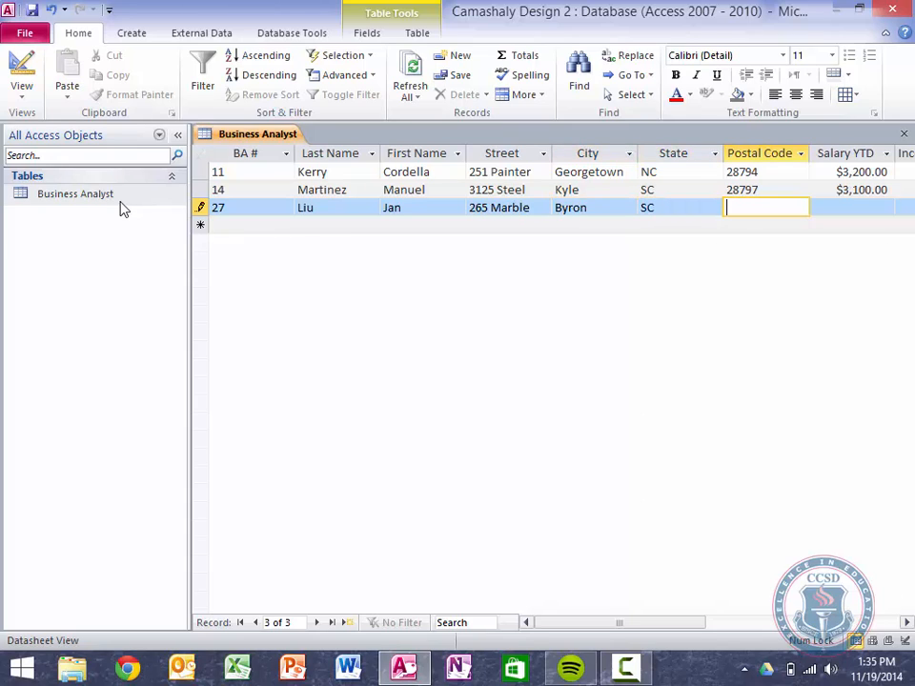
type("28795")
key("Tab")
Set Salary YTD to 3400 and Incentive YTD to 2280 for BA # 27, completing the record.
type("3,400")
key("Tab")
type("3400")
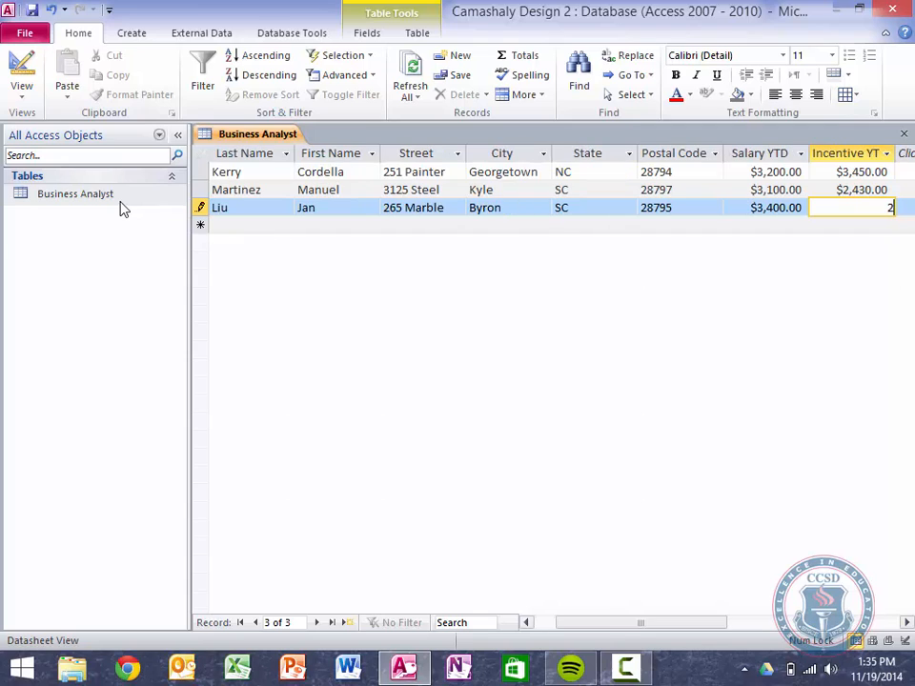
key("Tab")
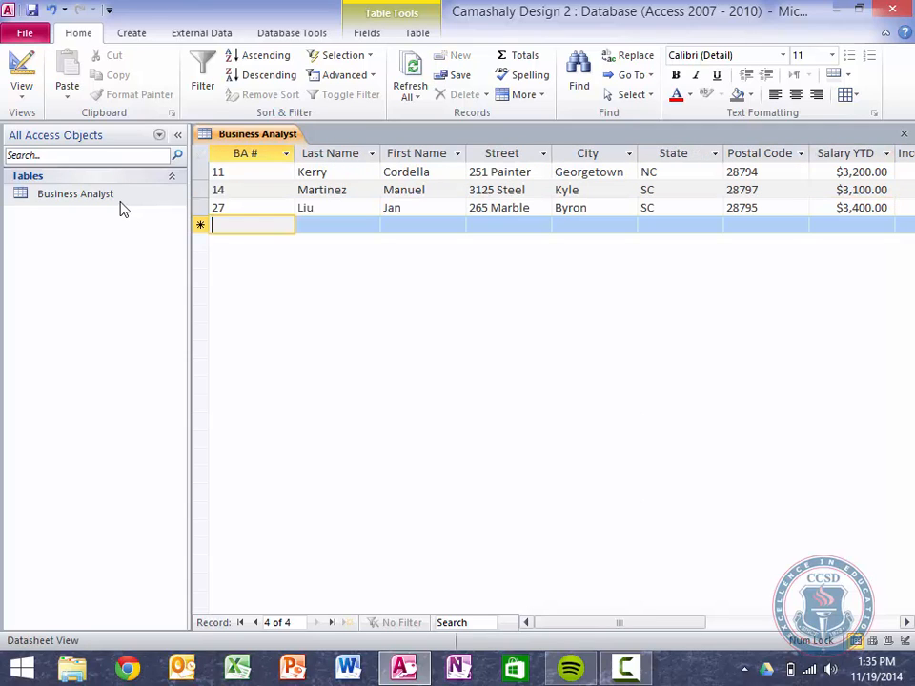
Start the fourth record with BA # 35 and enter the analyst's last and first names.
type("35")
key("Tab")
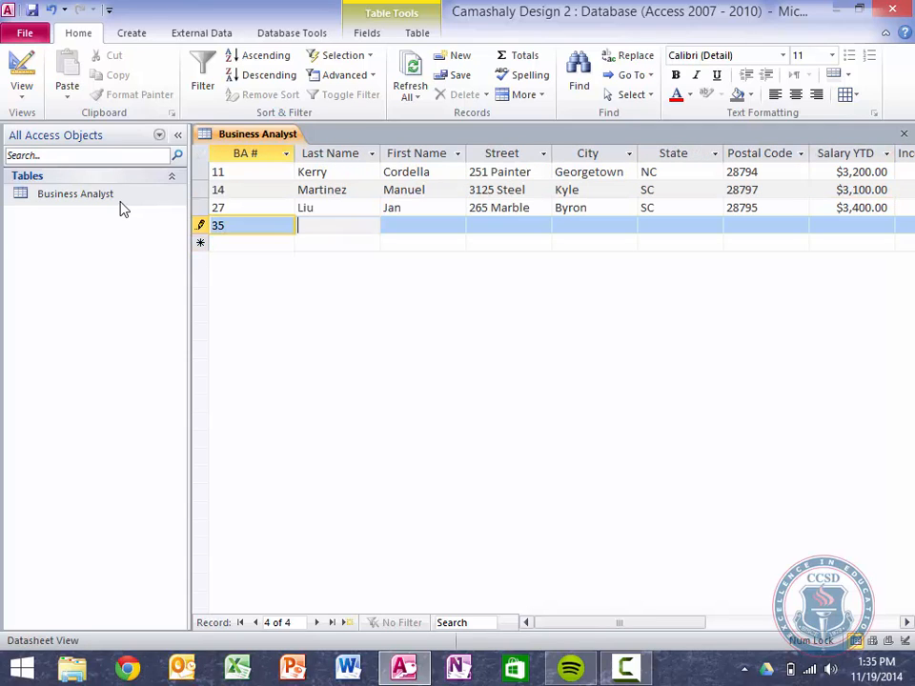
type("Scott")
key("Tab")
type("Jeff")
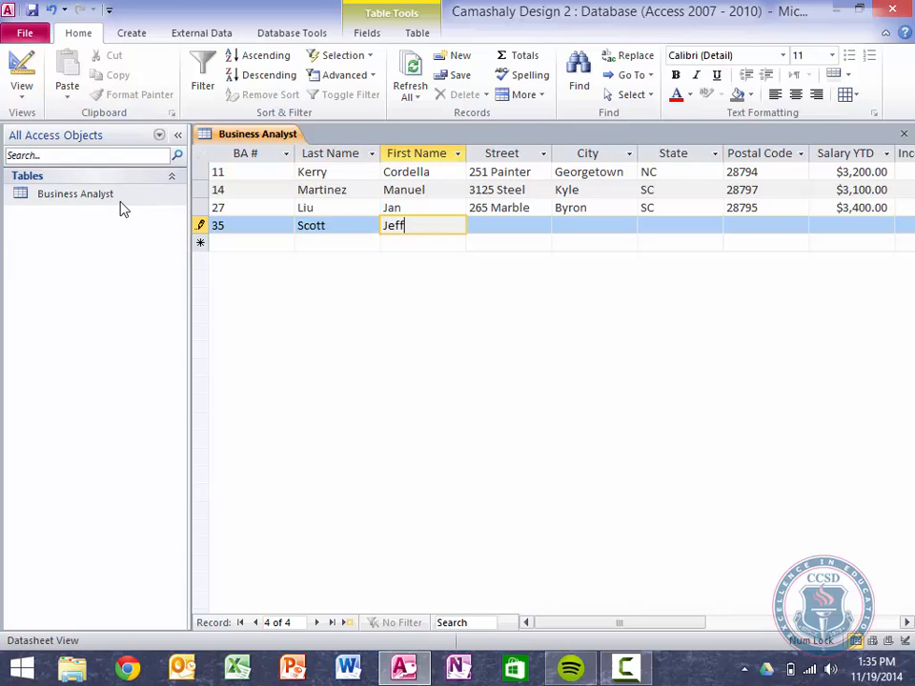
key("Tab")
Fill in the street, city, state and postal code of the analyst in the BA # 35 record.
type("19")
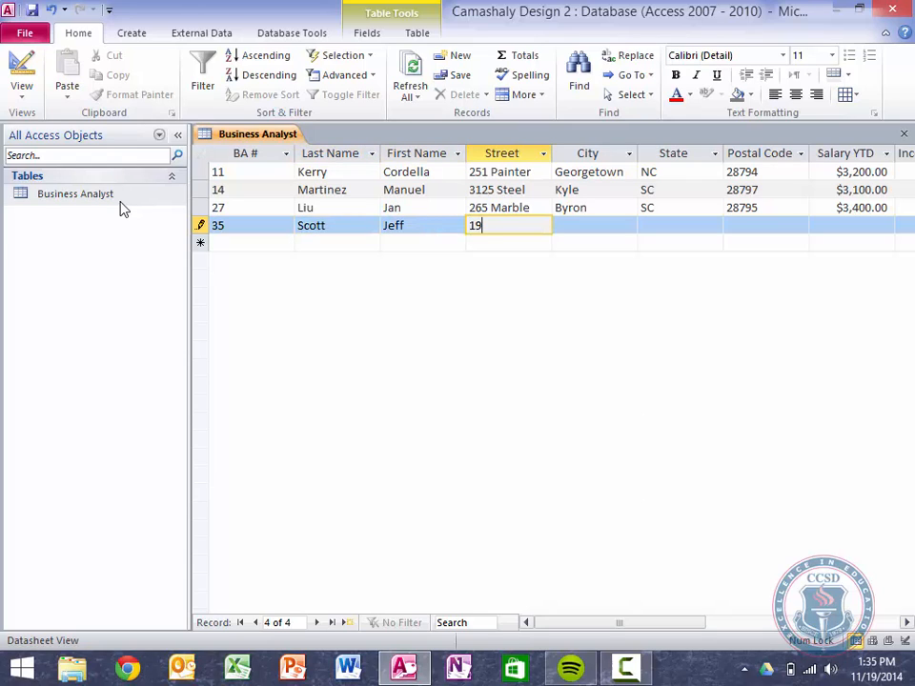
type("25 Pine")
key("Tab")
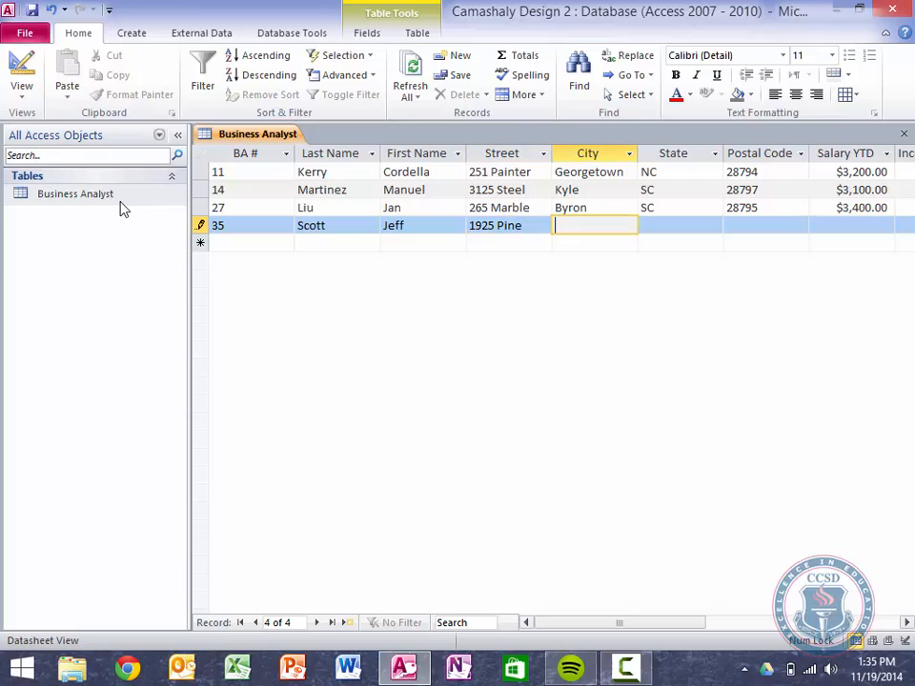
type("Georgetown")
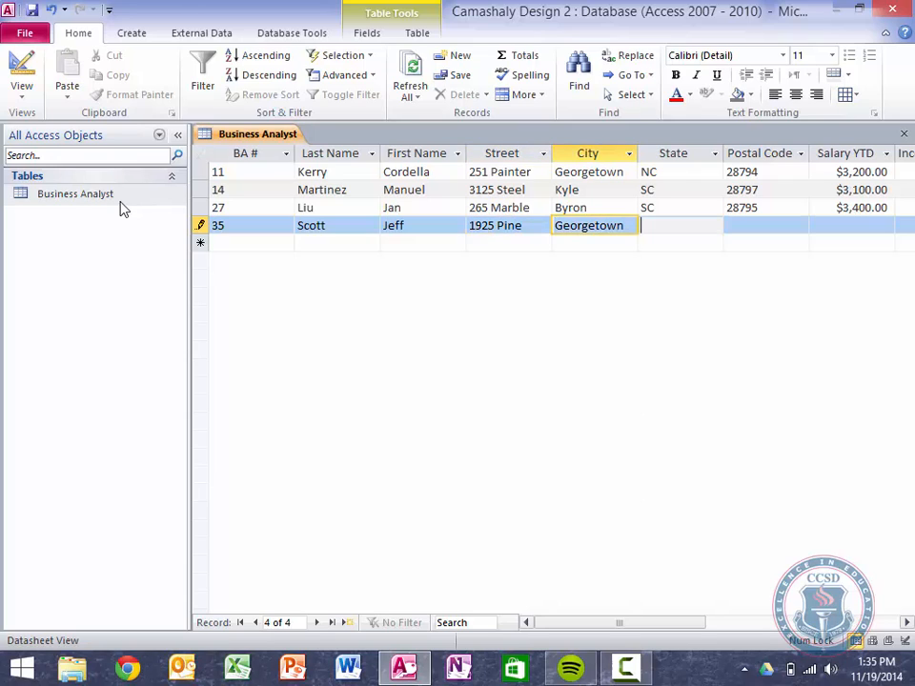
key("Tab")
type("NC")
key("Tab")
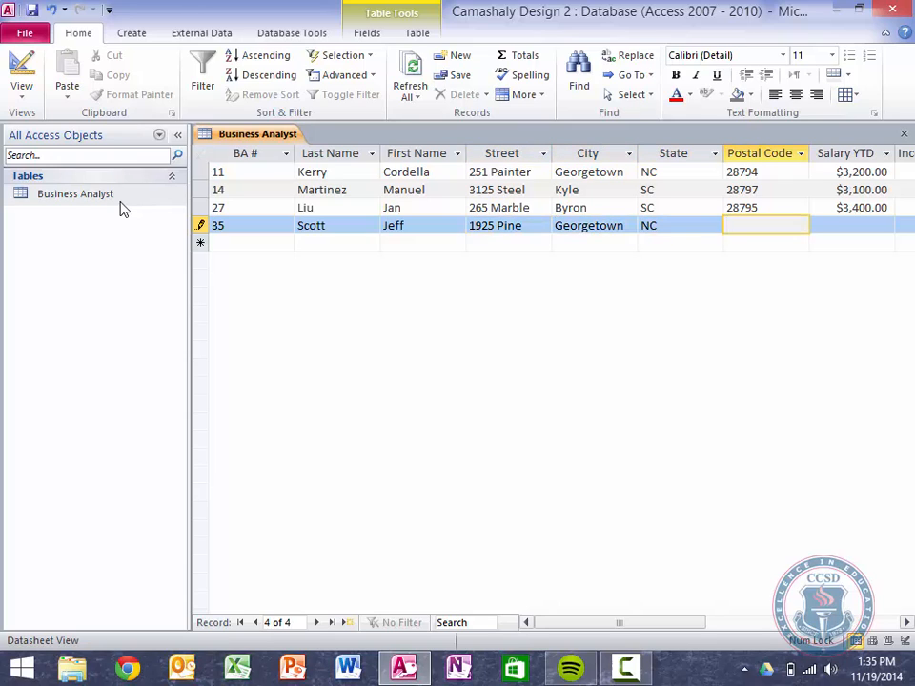
type("28794")
key("Tab")
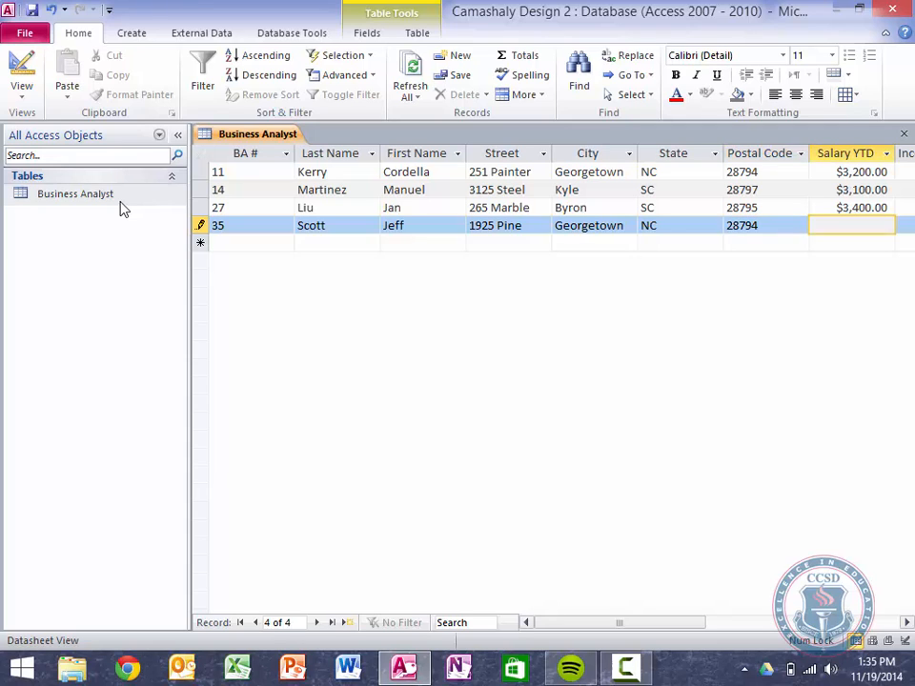
Set Salary YTD to 500 and Incentive YTD to 0 for BA # 35.
type("500")
key("Tab")
type("0")
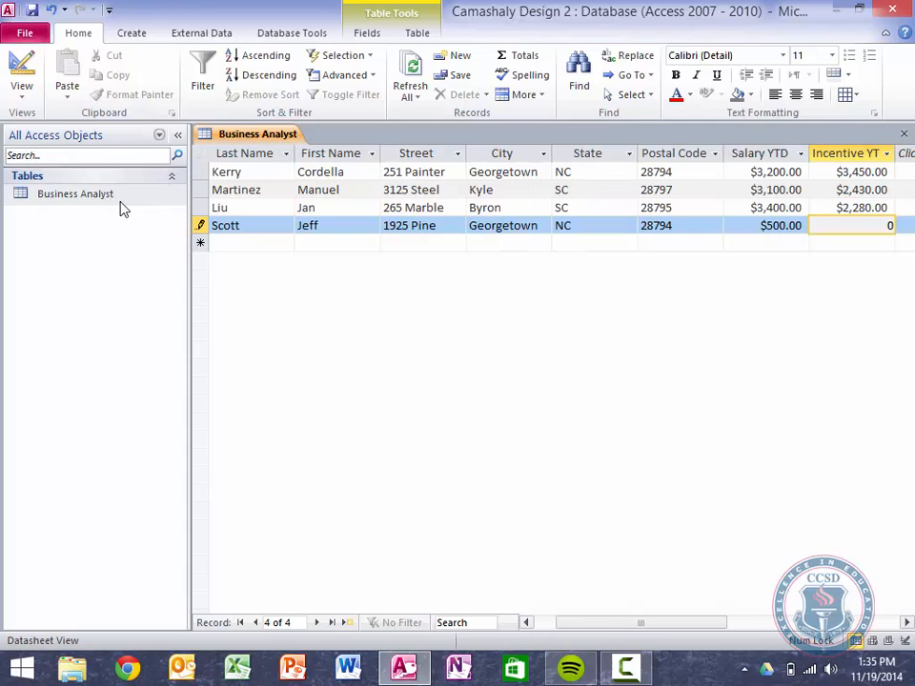
Complete the BA # 35 record, narrow the BA # column, and fit the Street, City, State, Postal Code and Salary YTD columns to their contents.
key("Tab")
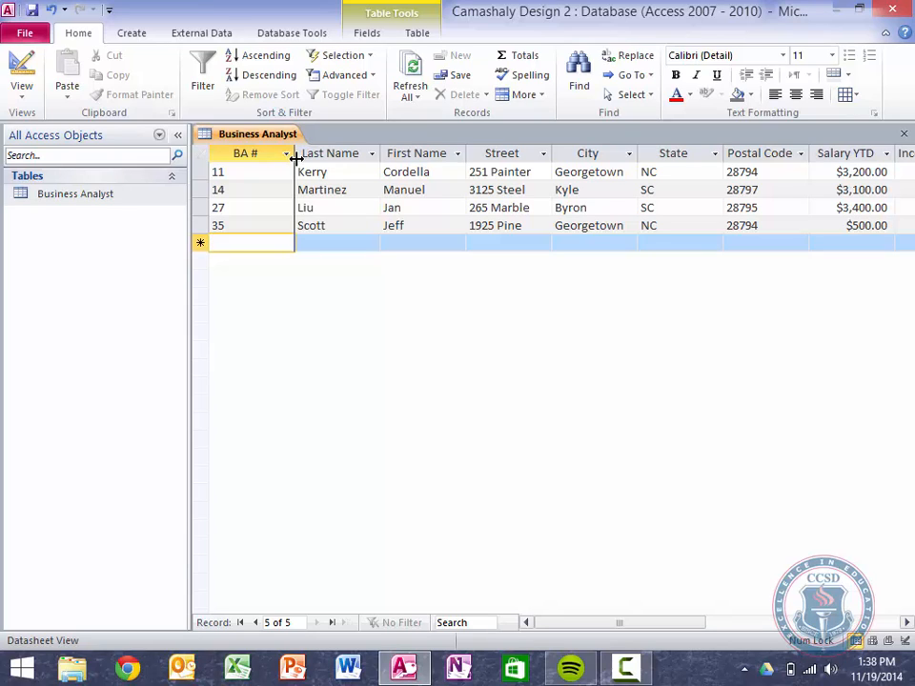
left_click_drag(296, 158, 257, 159)
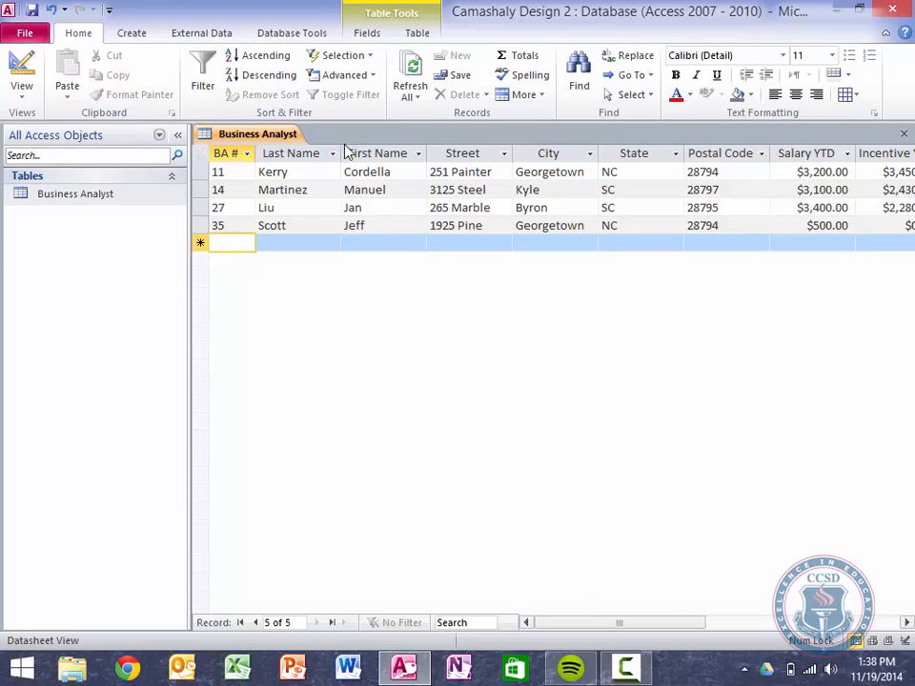
left_click_drag(512, 153, 512, 153)
double_click(513, 153)
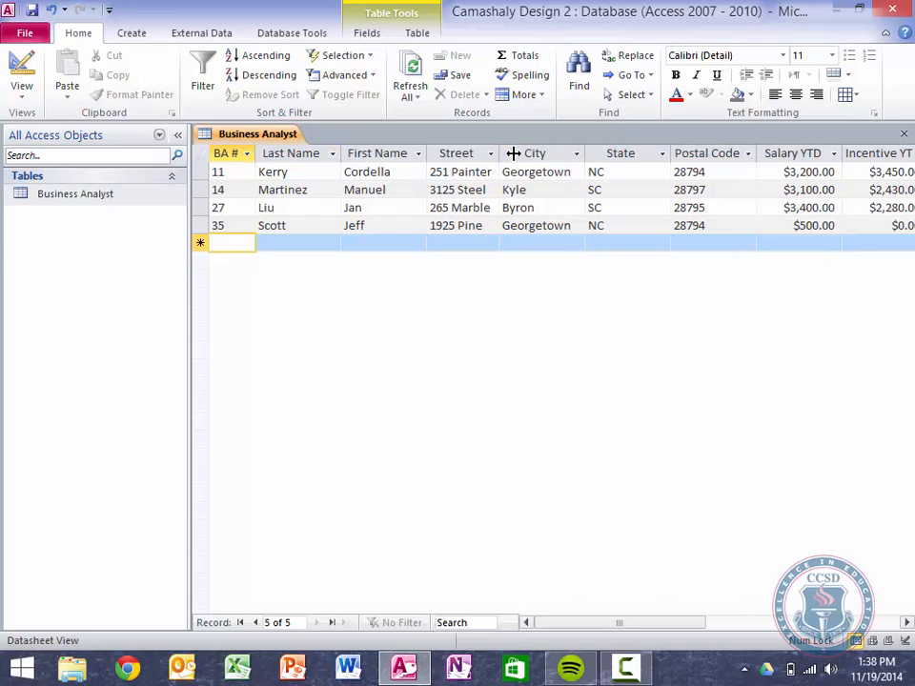
double_click(586, 153)
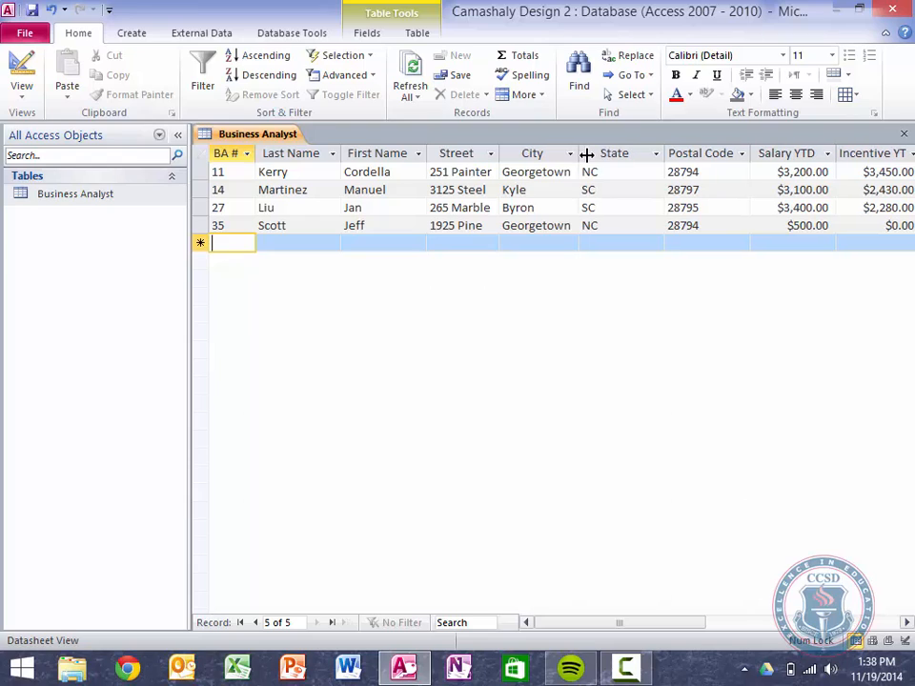
double_click(665, 153)
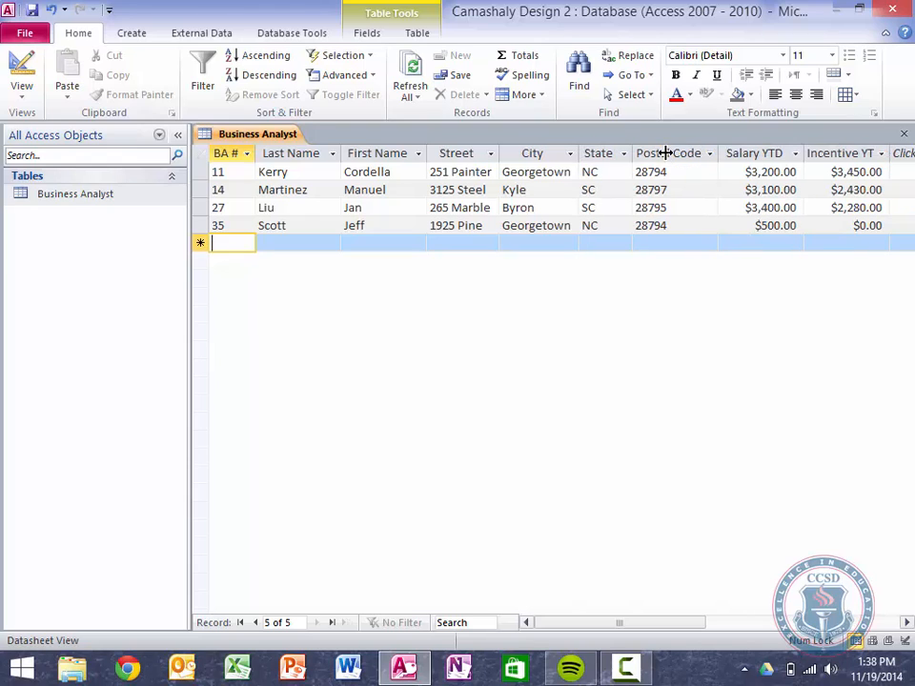
double_click(720, 154)
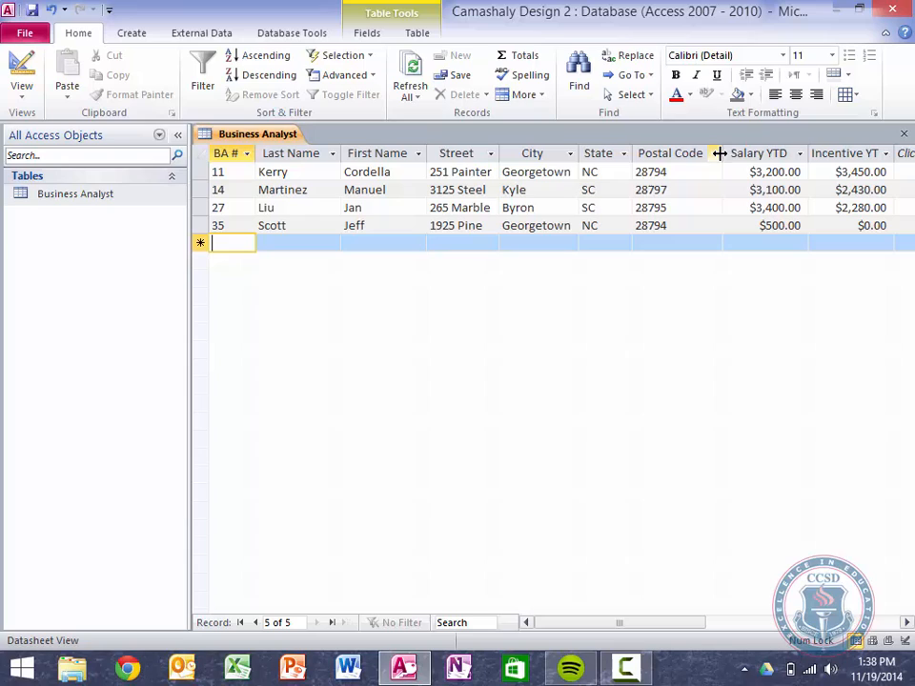
double_click(808, 155)
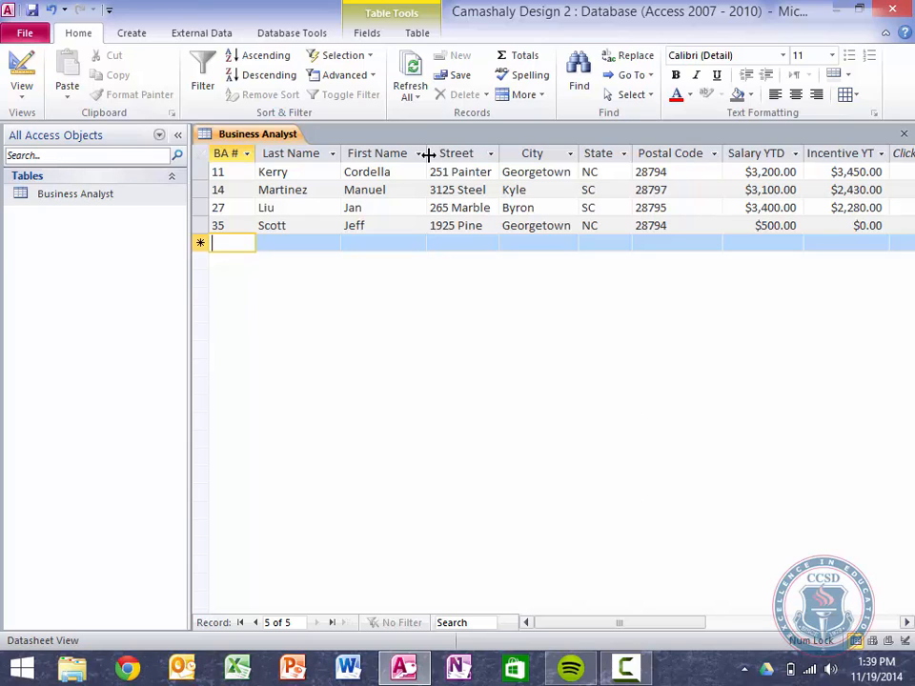
Browse the Business Analyst records back to the first, forward to the last, and back to the second.
left_click(278, 630)
left_click(256, 622)
left_click(256, 622)
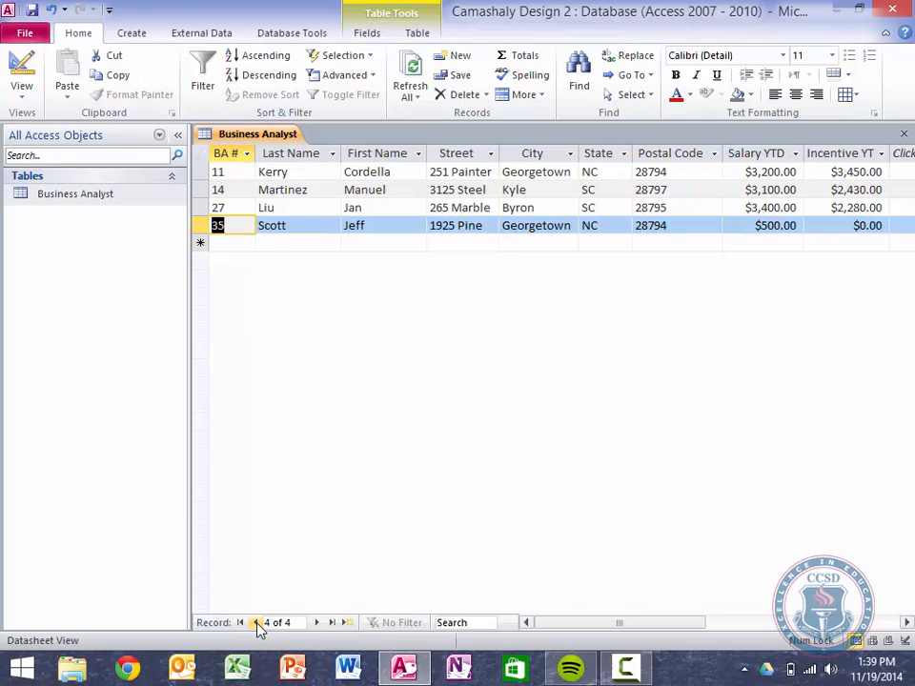
left_click(256, 622)
left_click(256, 622)
left_click(256, 623)
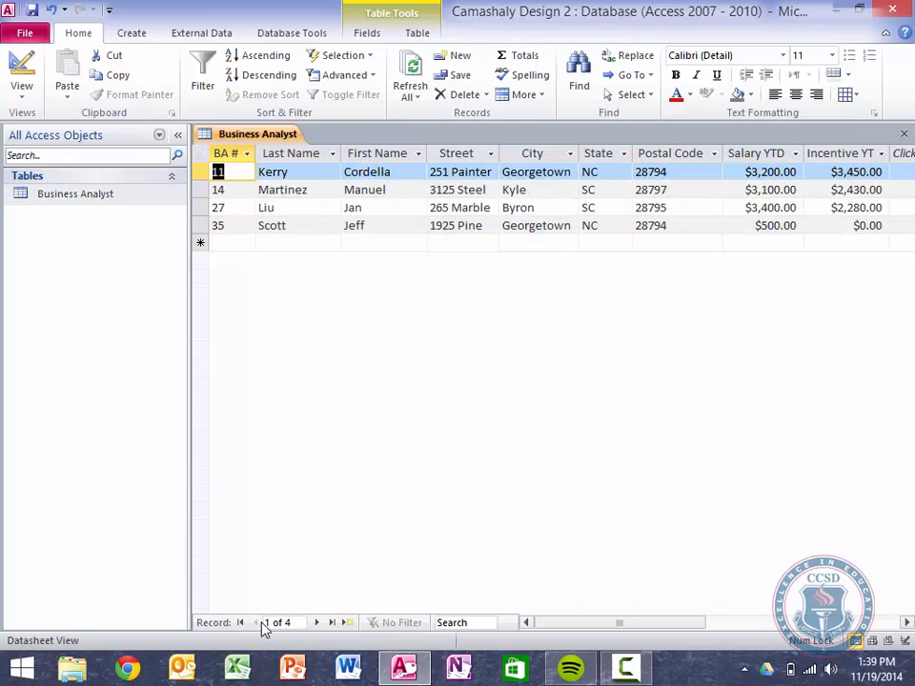
left_click(318, 624)
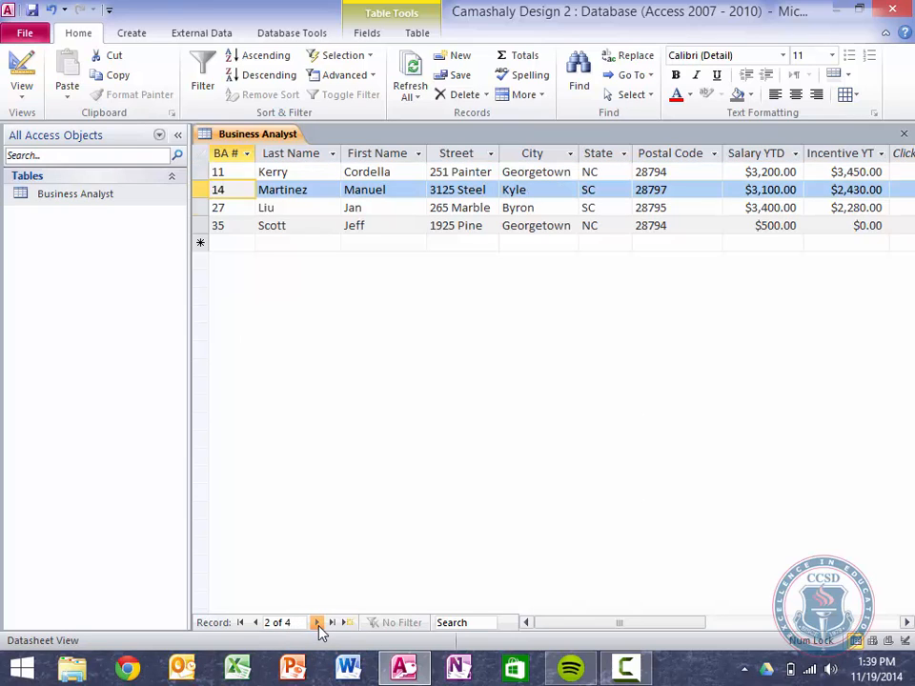
left_click(319, 624)
left_click(319, 624)
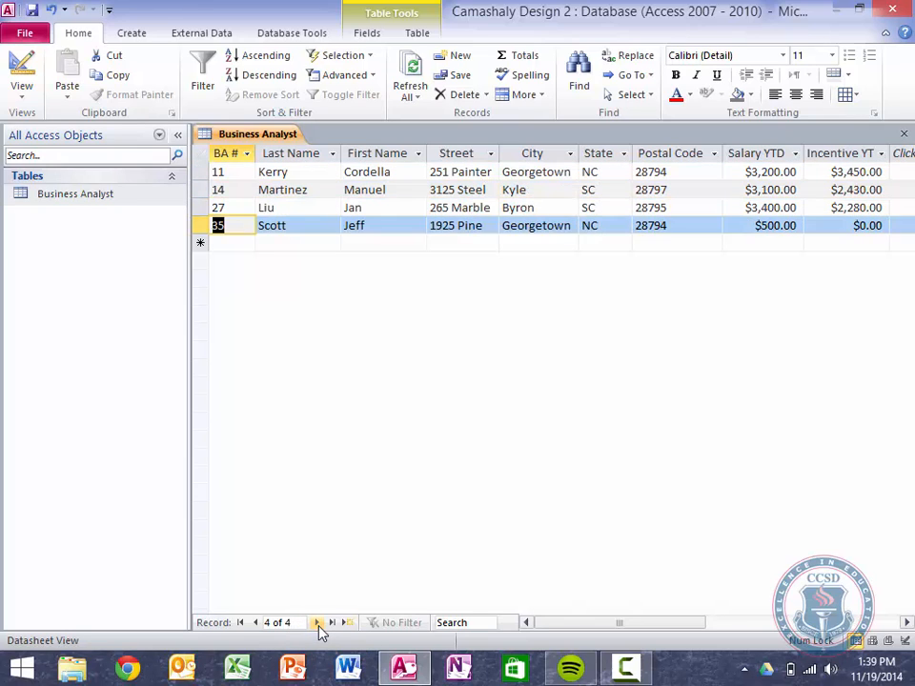
left_click(256, 623)
left_click(257, 623)
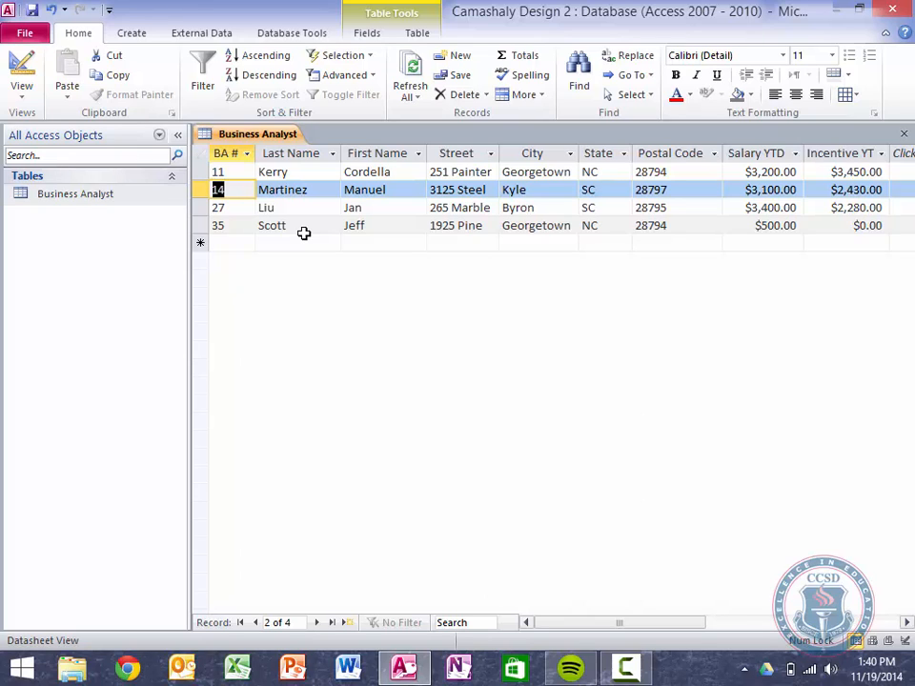
Open a print preview of the Business Analyst table and examine which columns fit on the portrait page.
key("ctrl+p")
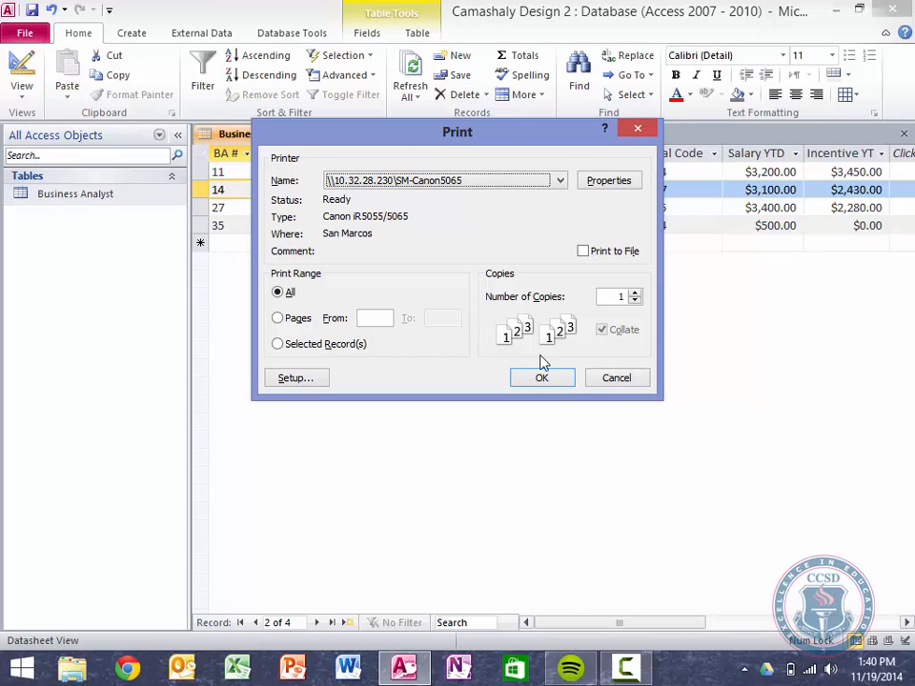
left_click(616, 386)
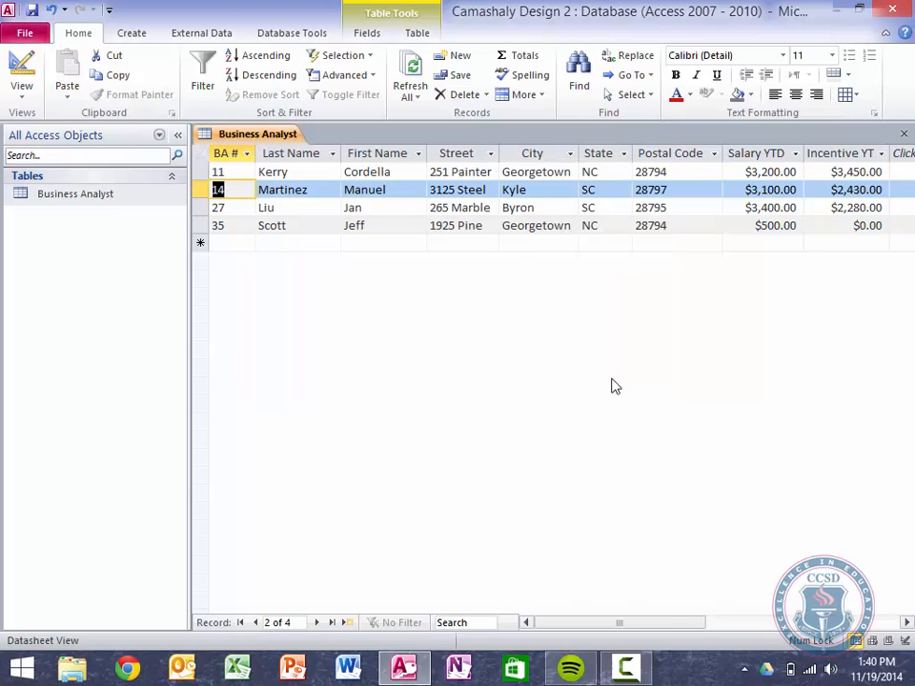
left_click(45, 36)
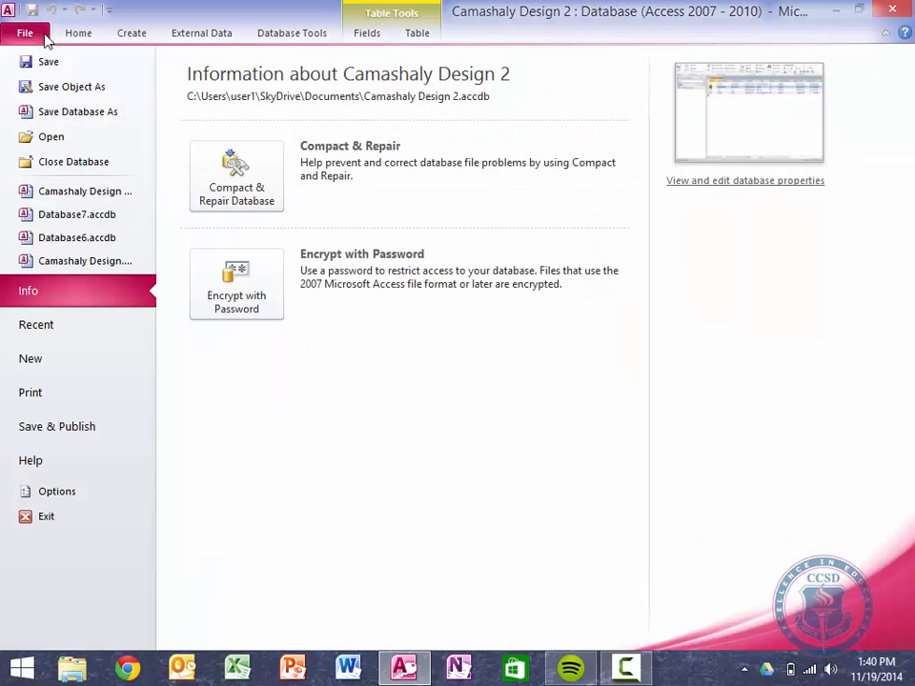
left_click(38, 409)
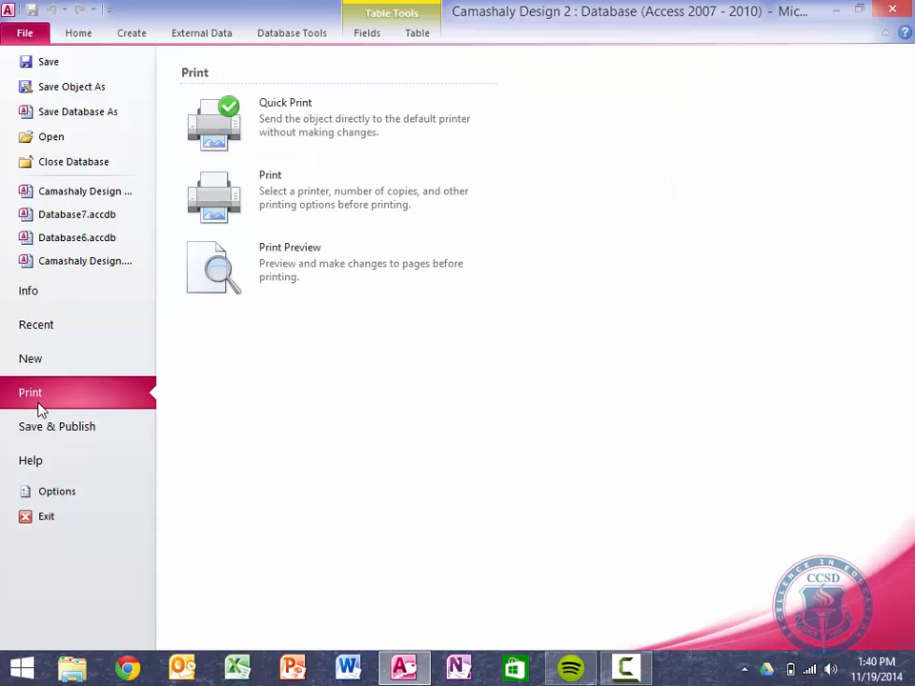
left_click(266, 290)
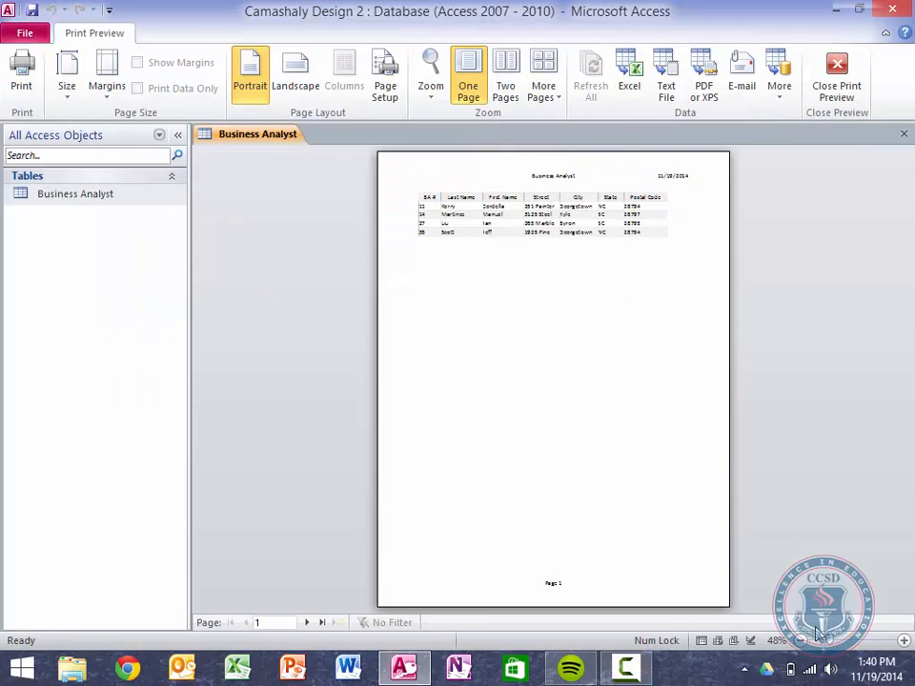
left_click(903, 642)
left_click(903, 641)
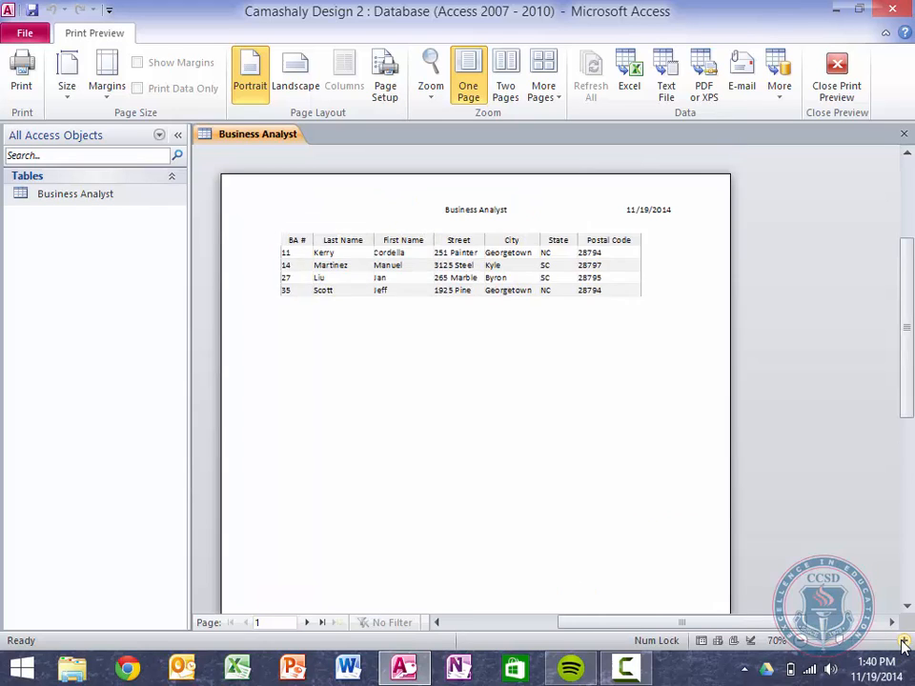
left_click(903, 642)
left_click(903, 641)
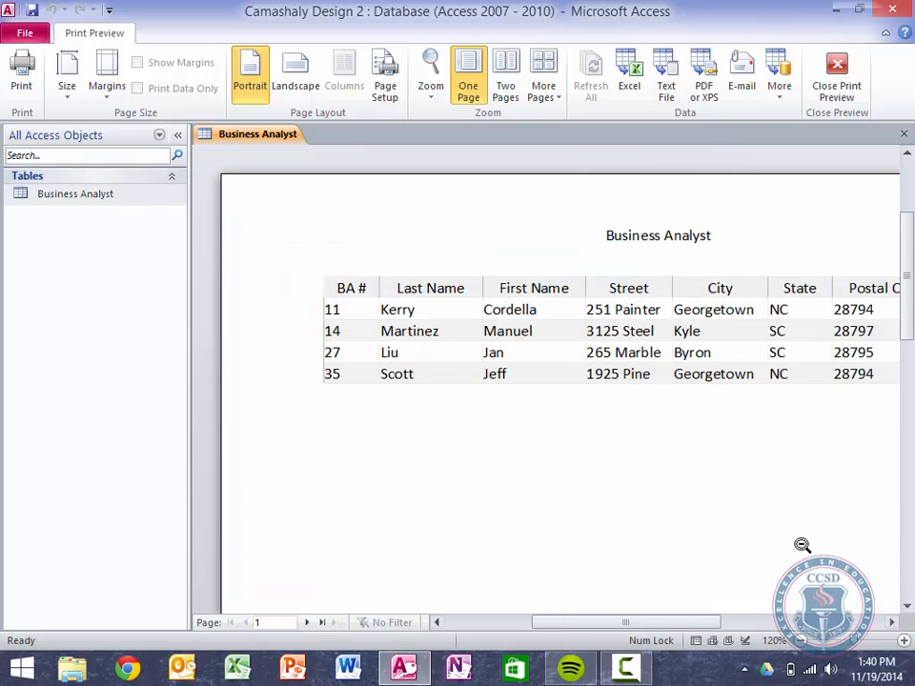
scroll(801, 545, "right", 3)
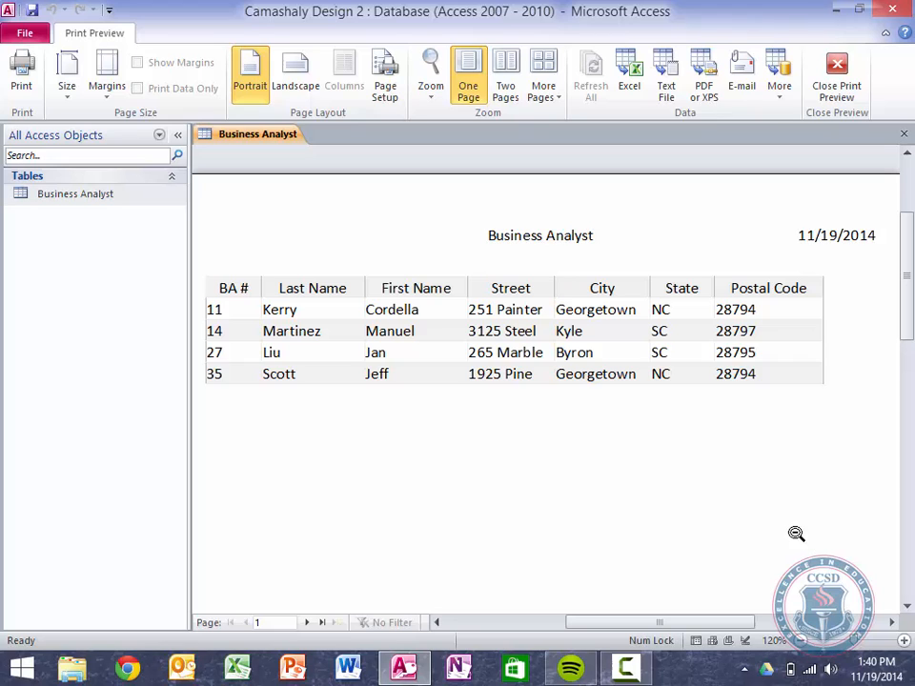
Set the Business Analyst printout to landscape orientation and check the salary and incentive columns on the page.
left_click(294, 68)
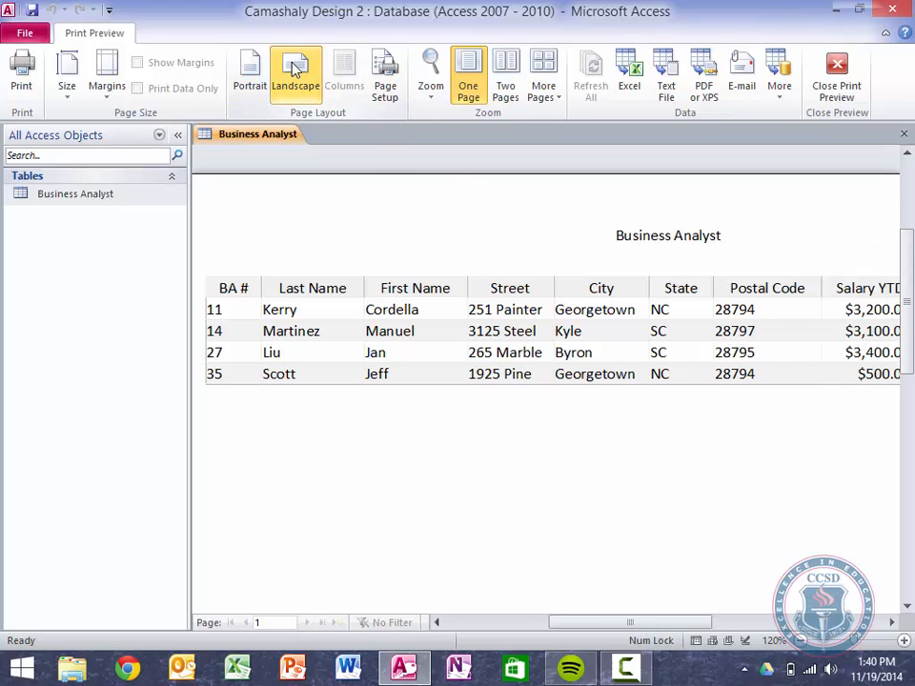
scroll(572, 418, "right", 5)
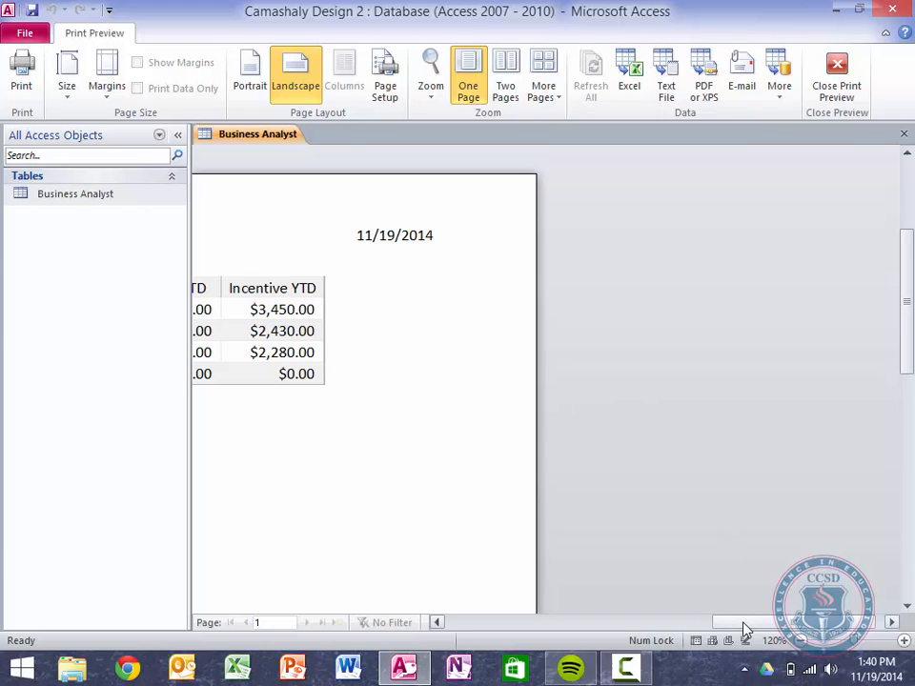
left_click_drag(742, 622, 600, 622)
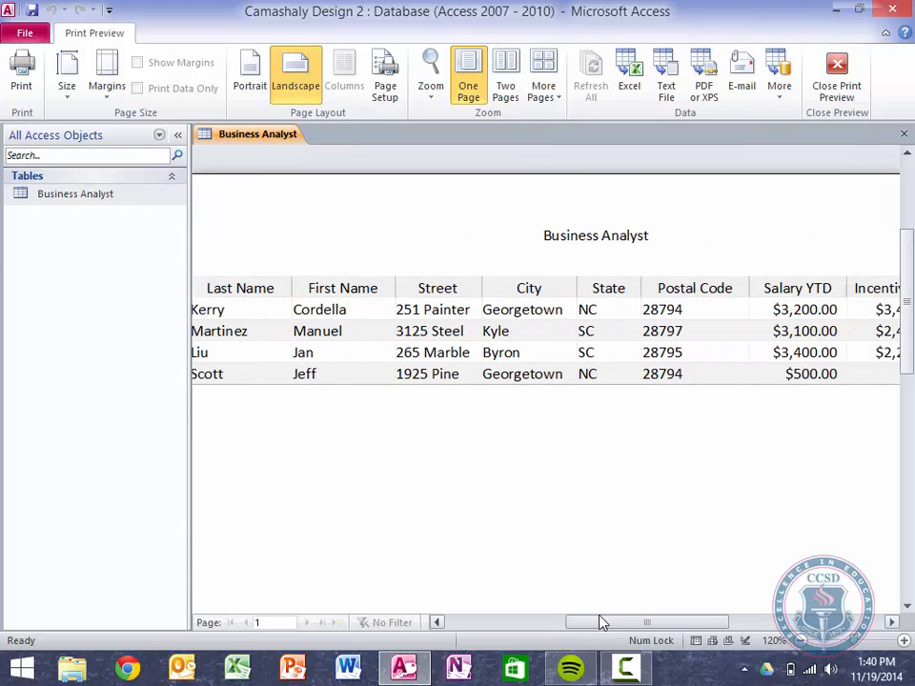
left_click(797, 641)
left_click(797, 641)
left_click(797, 642)
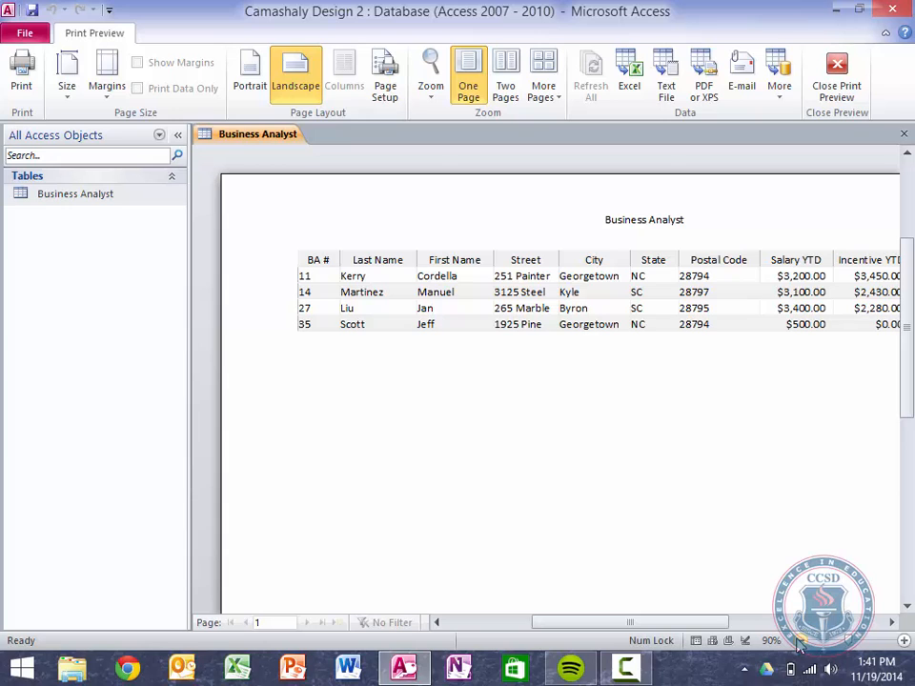
Leave the print preview and close the Business Analyst table, saving its layout changes.
left_click(23, 36)
left_click(90, 34)
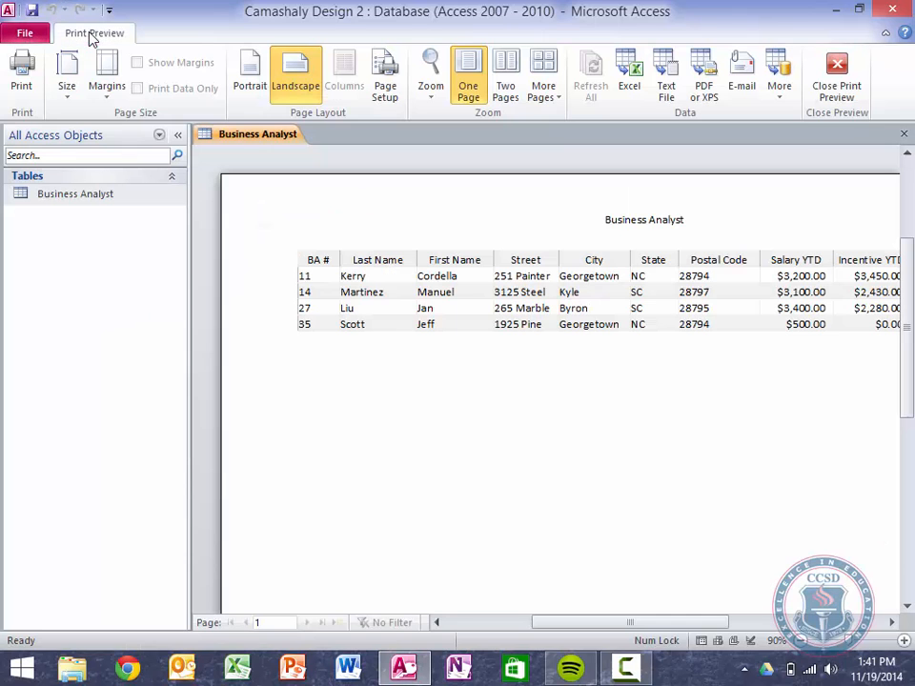
left_click(837, 77)
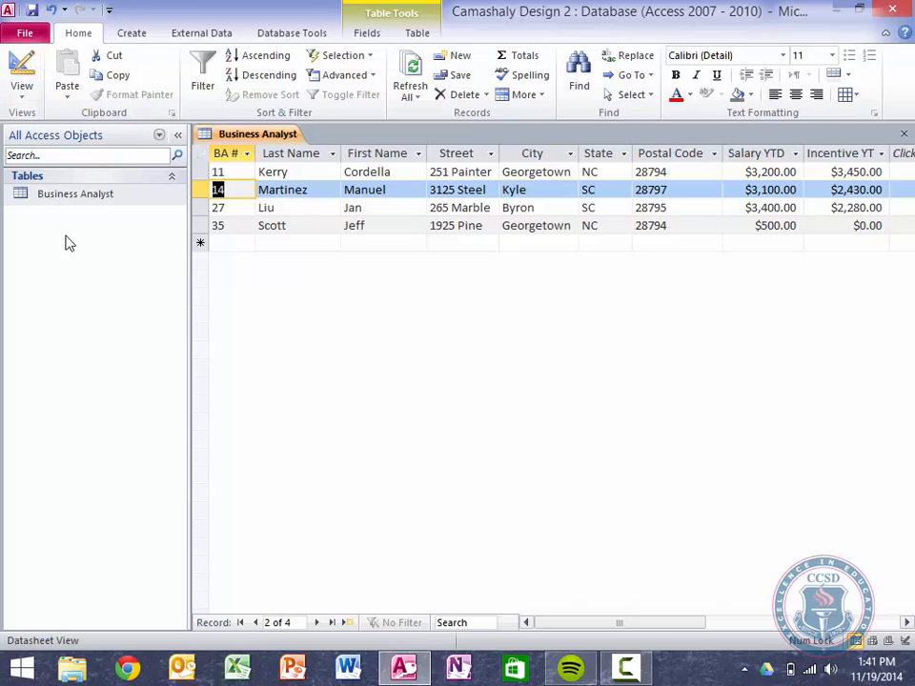
right_click(296, 136)
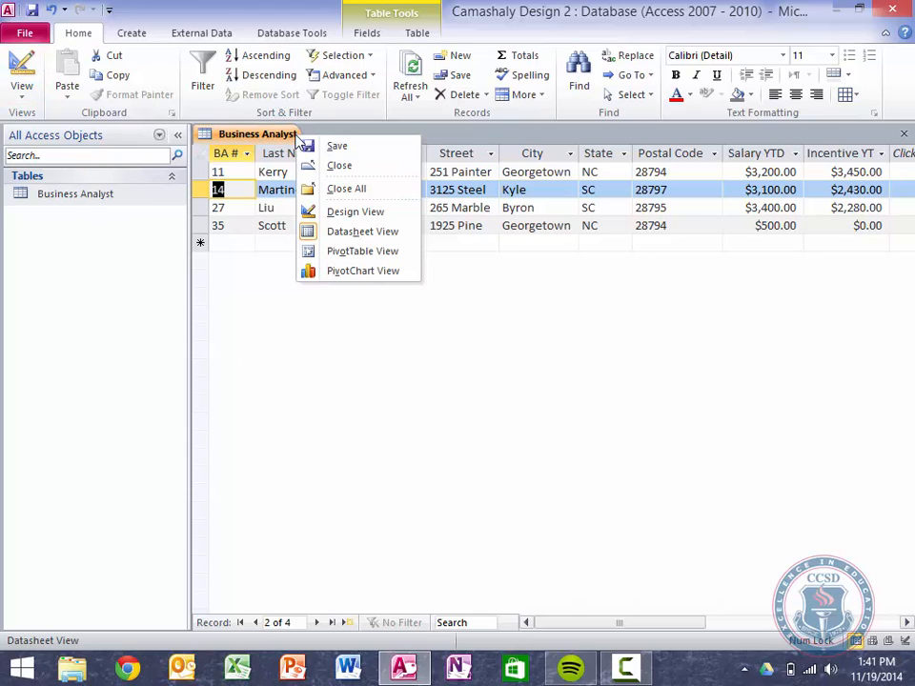
left_click(338, 167)
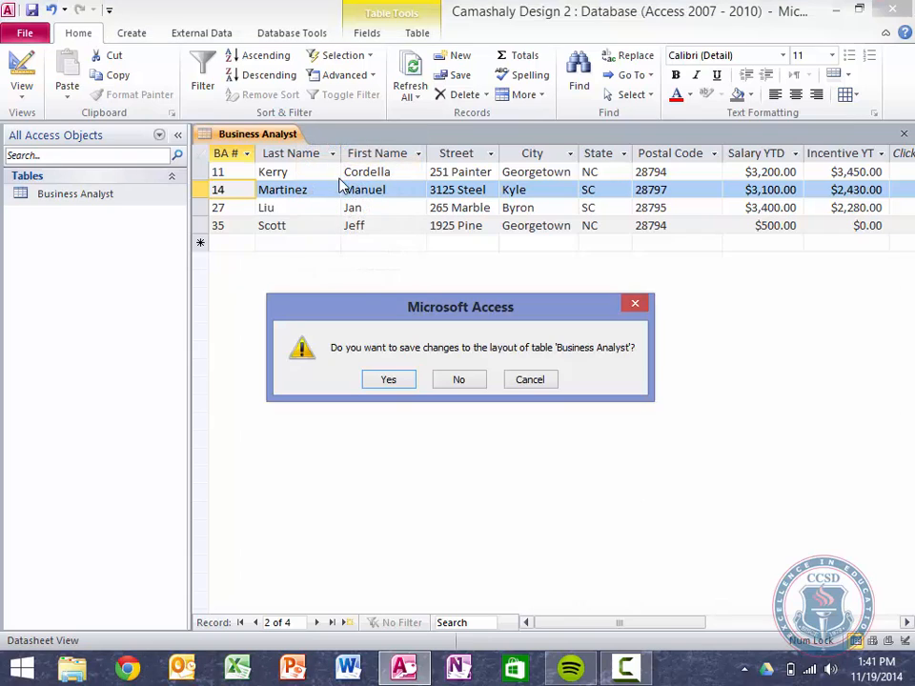
left_click(390, 380)
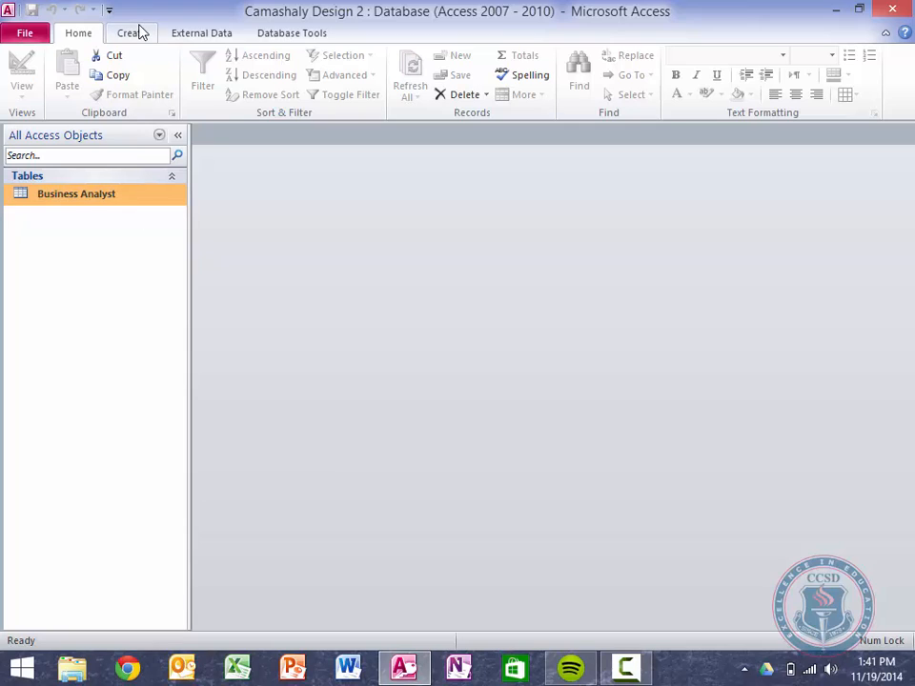
Create a new table in Design view and add Client Number as its first field with the Text data type.
right_click(27, 298)
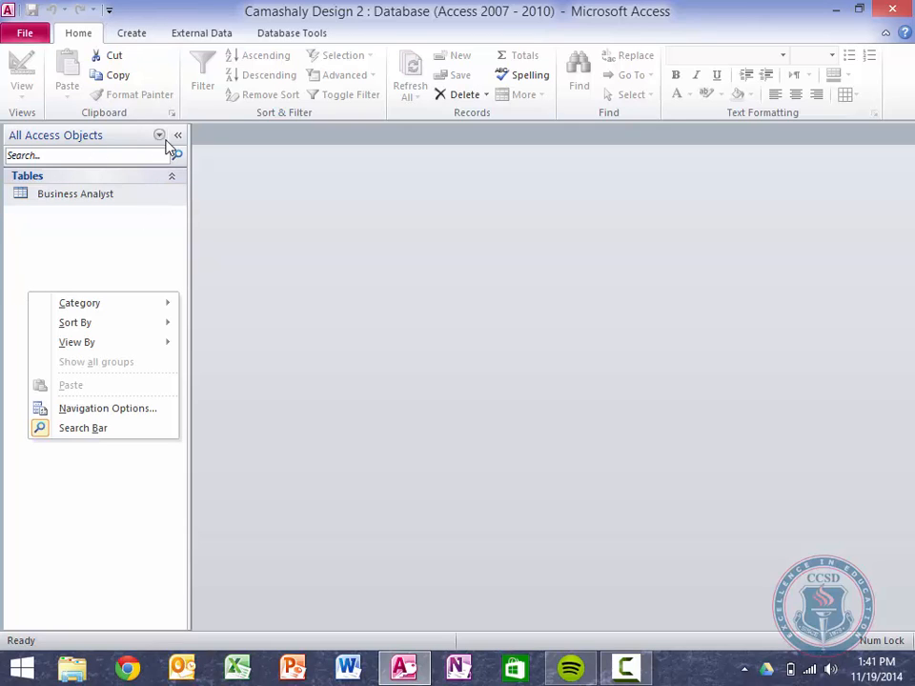
left_click(133, 34)
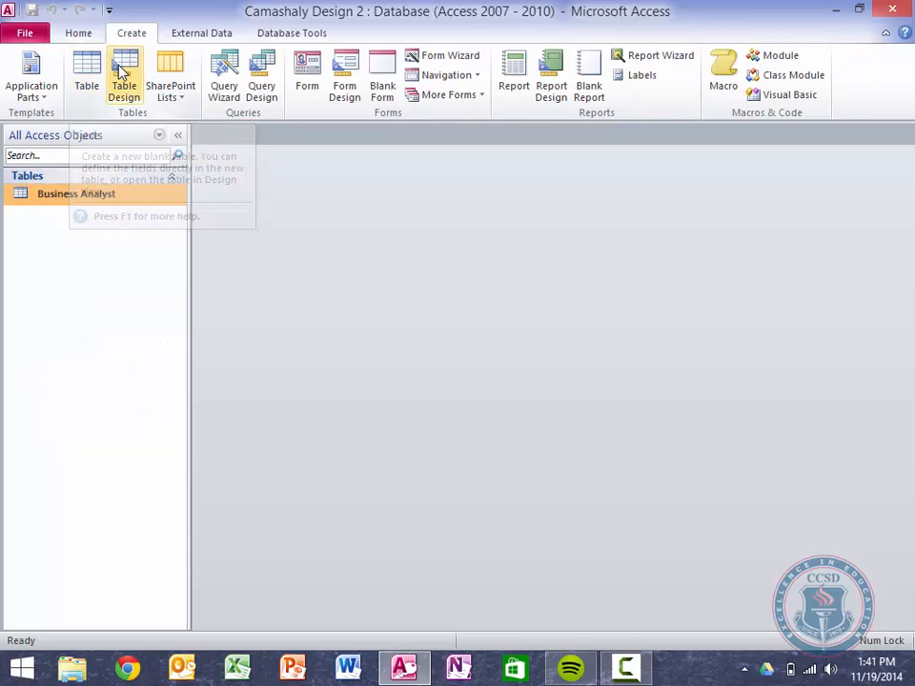
left_click(123, 68)
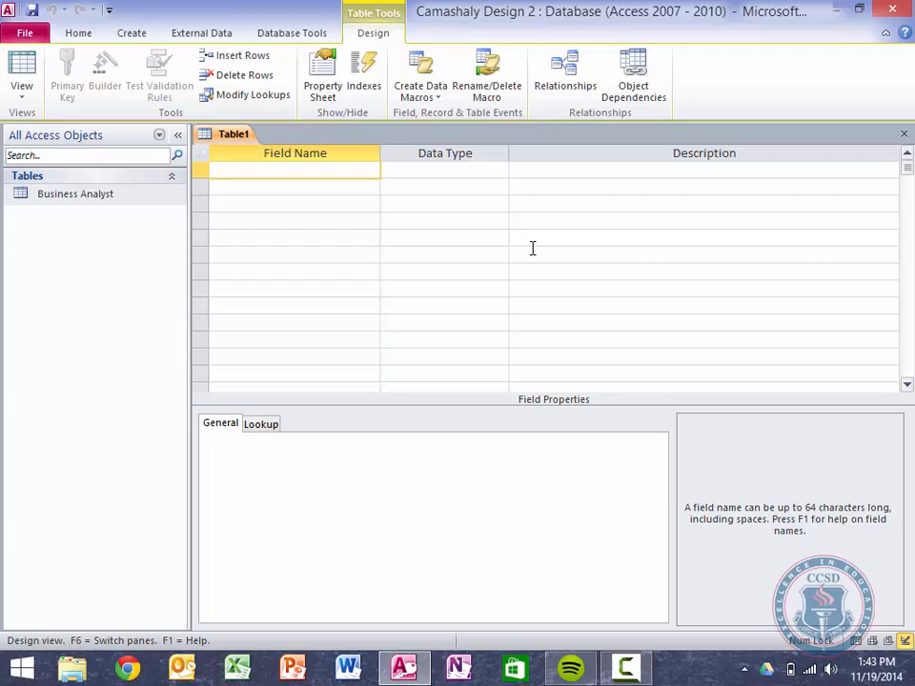
type("Client Number")
key("Tab")
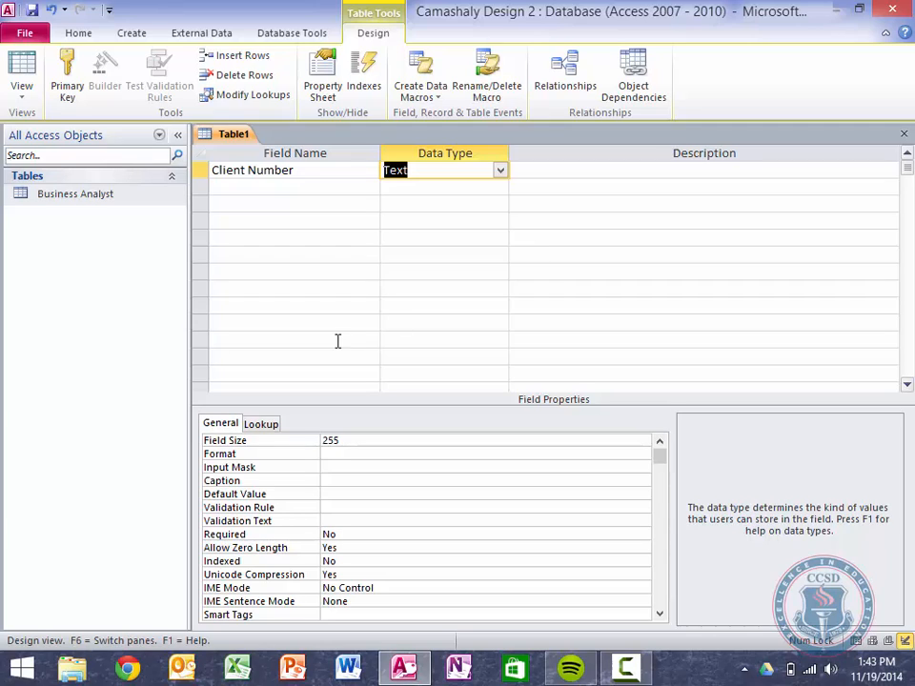
Set the Client Number field's size to 4 and its caption to CL #.
double_click(333, 440)
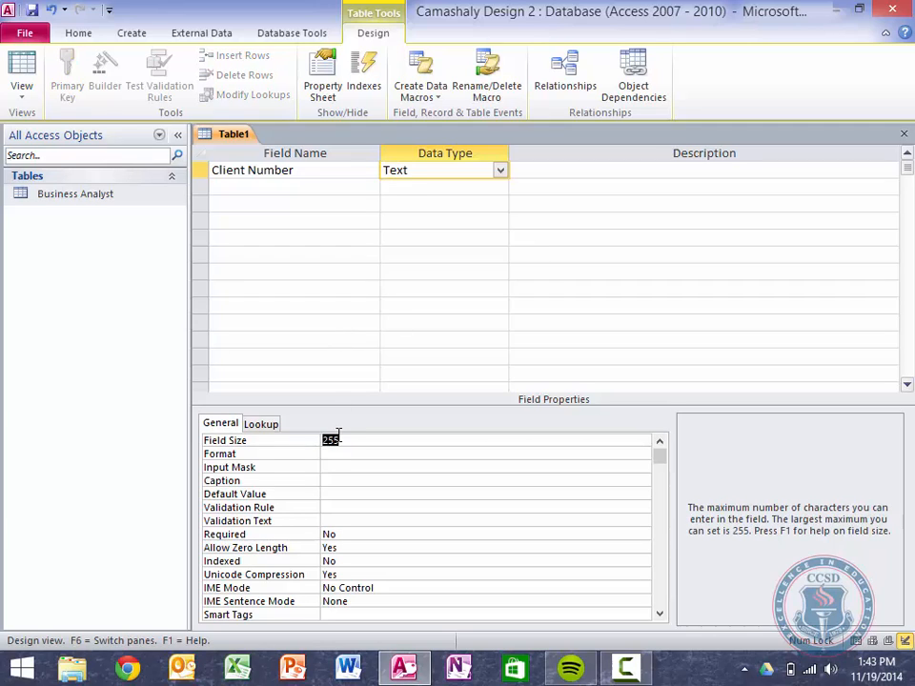
type("4")
left_click(351, 481)
type("CL #")
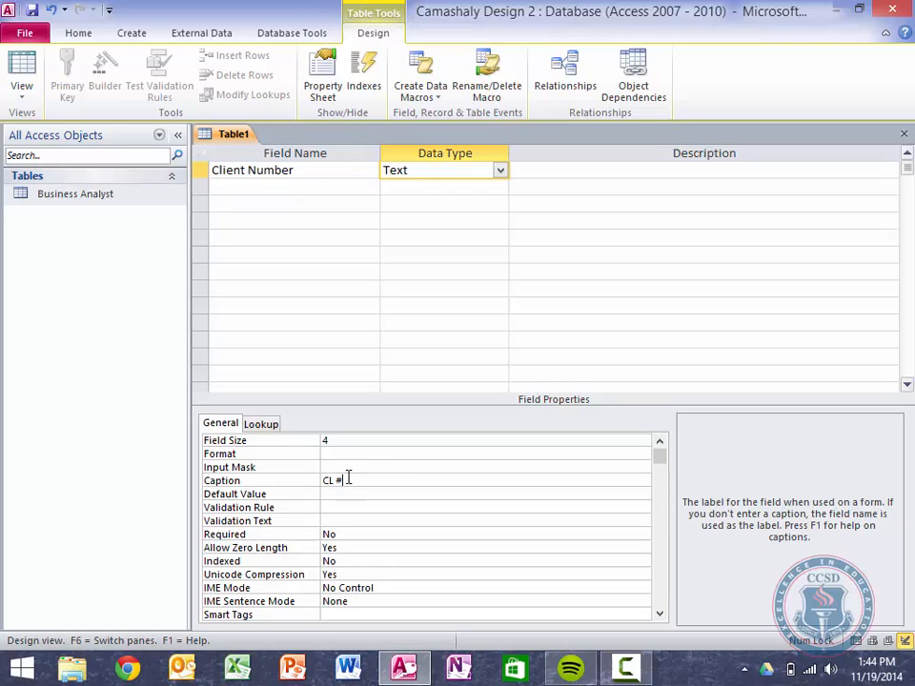
Add a Client Name field with the Text data type and a field size of 30.
left_click(311, 185)
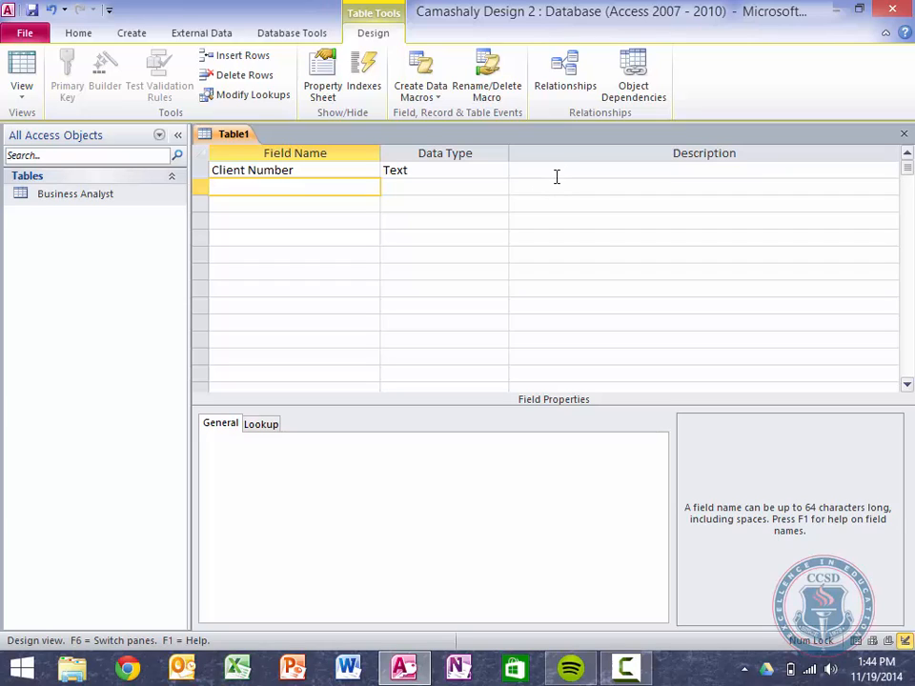
type("Client Name")
key("Tab")
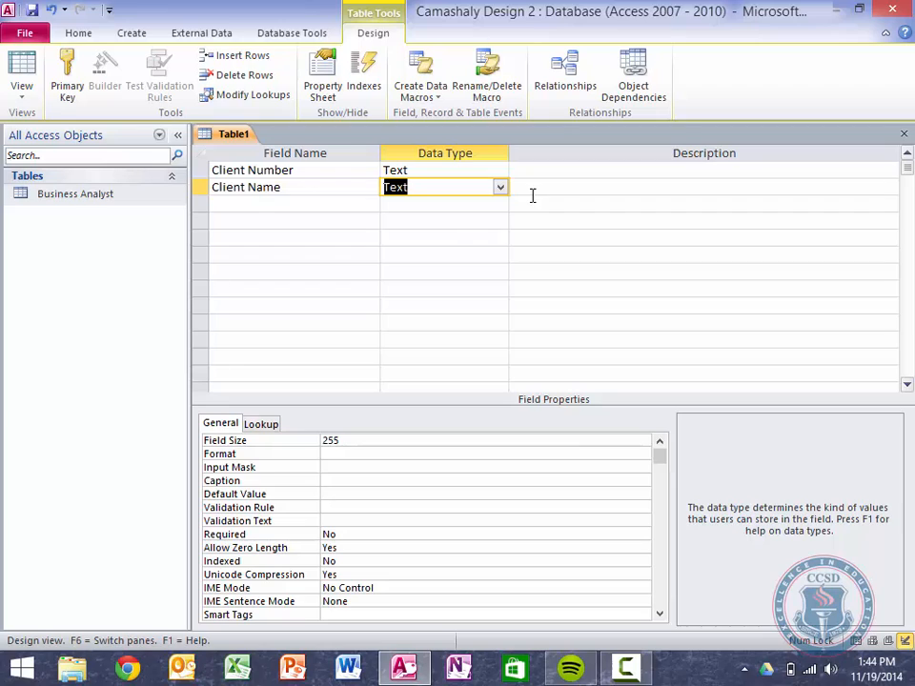
left_click(485, 439)
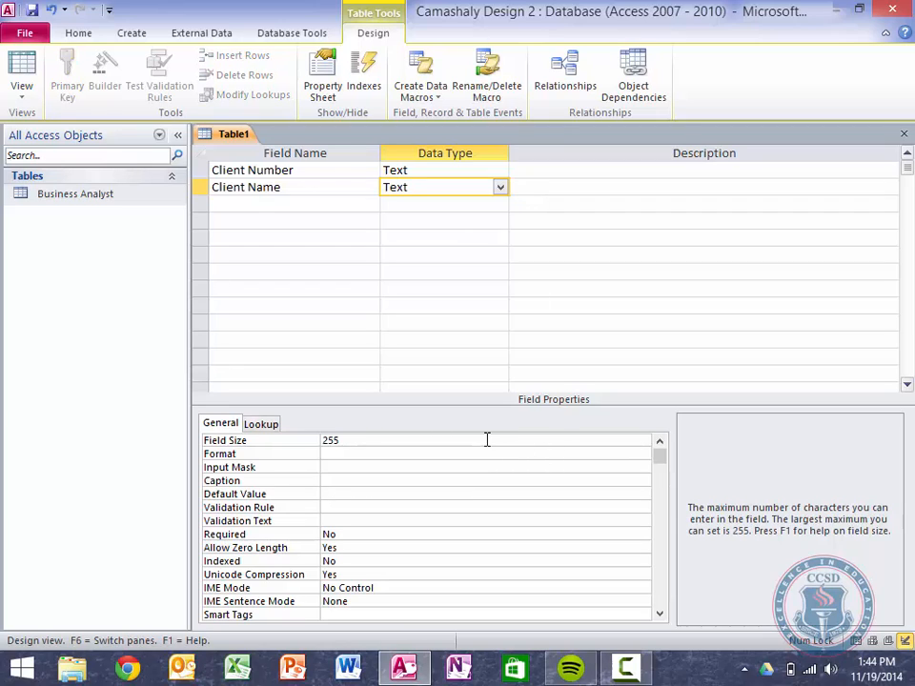
key("BackSpace")
key("BackSpace")
key("BackSpace")
type("30")
key("Return")
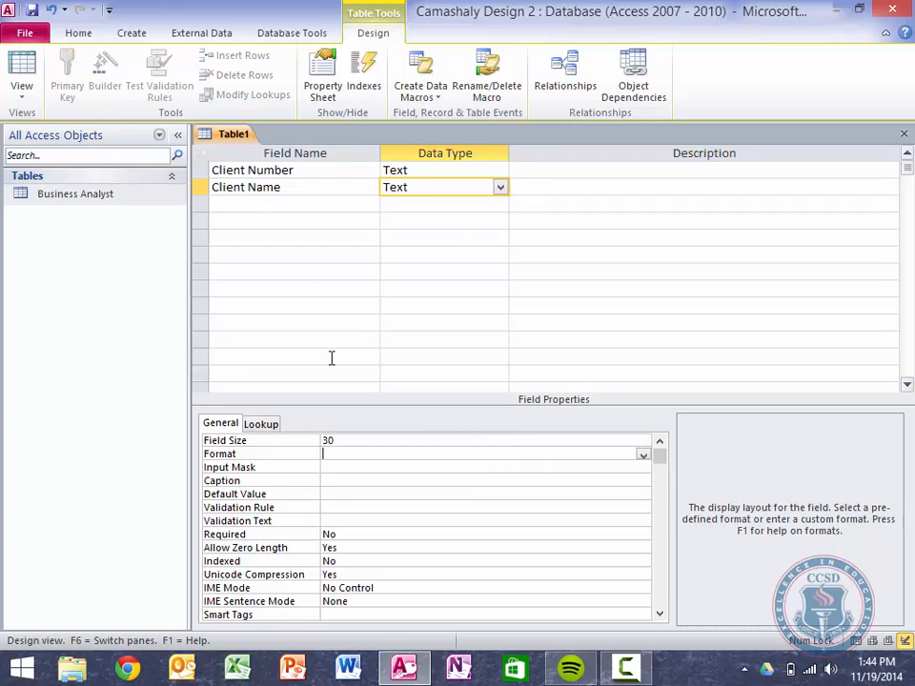
Add a Street field below Client Name with the Text data type and a field size of 15.
left_click(266, 207)
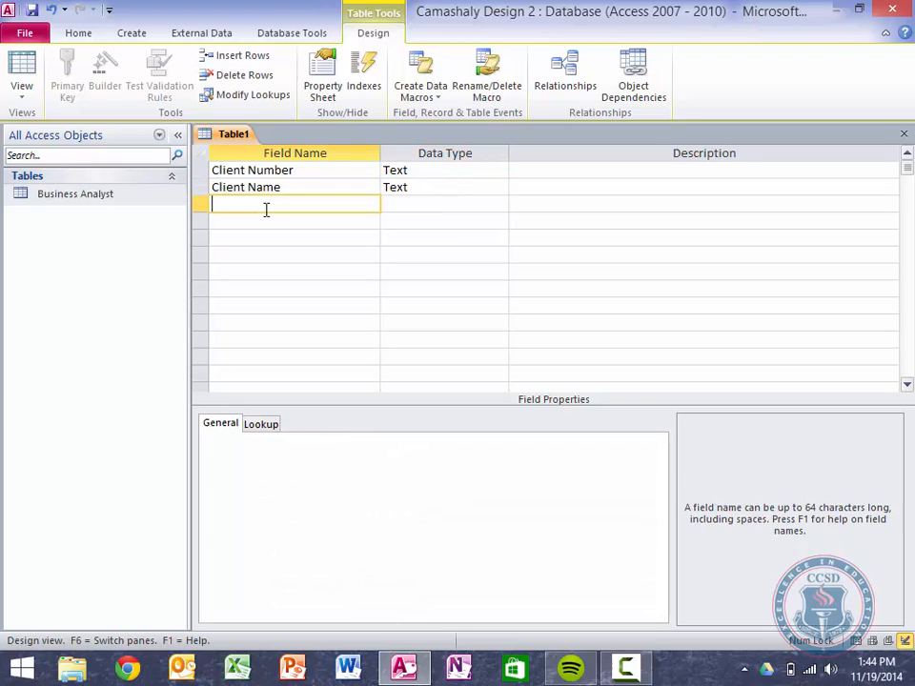
type("Street")
key("Tab")
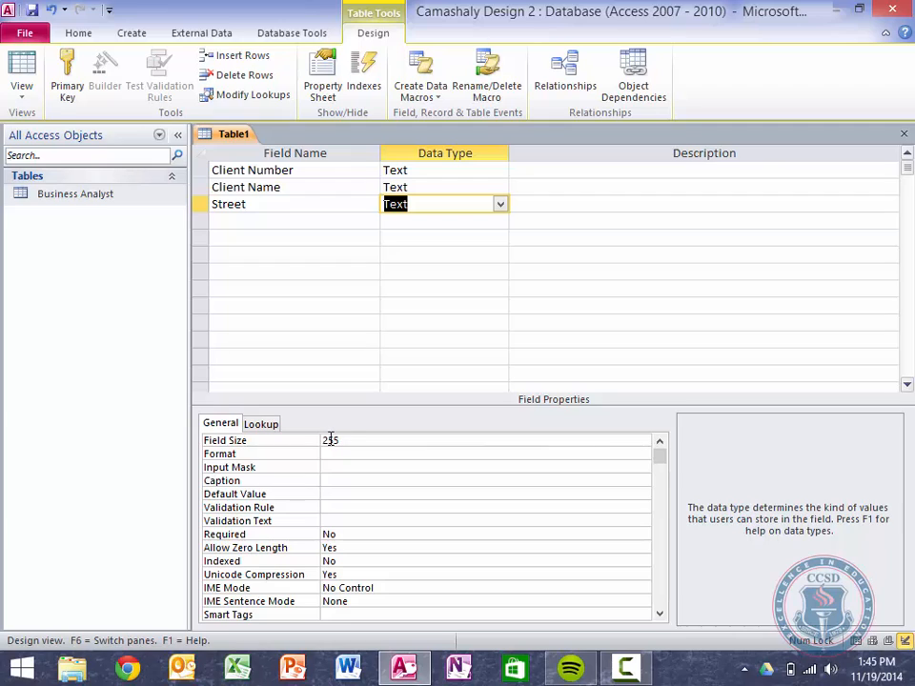
type("15")
key("BackSpace")
key("BackSpace")
type("t")
key("Tab")
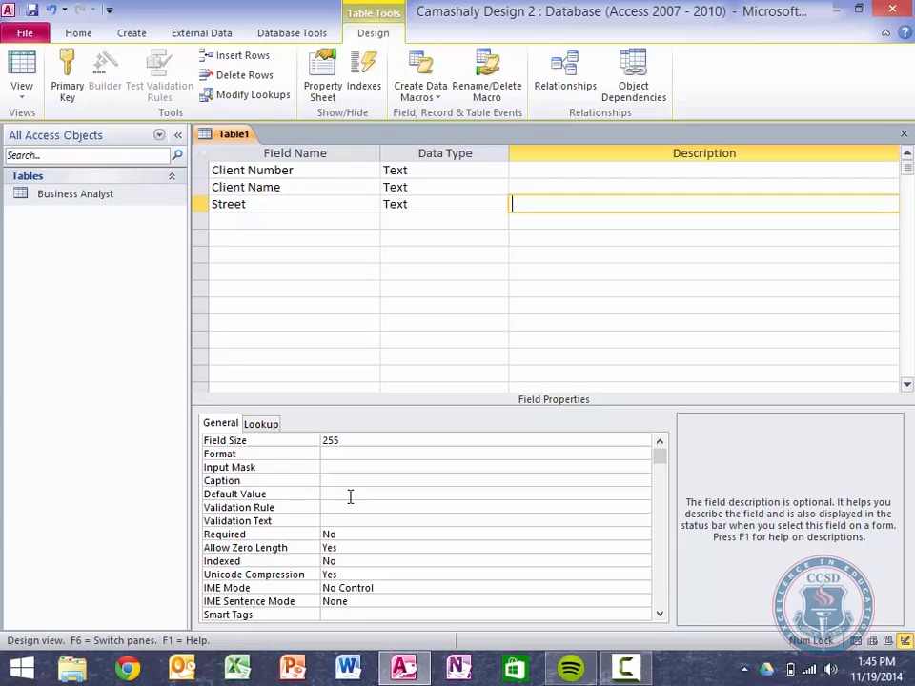
double_click(358, 439)
type("15")
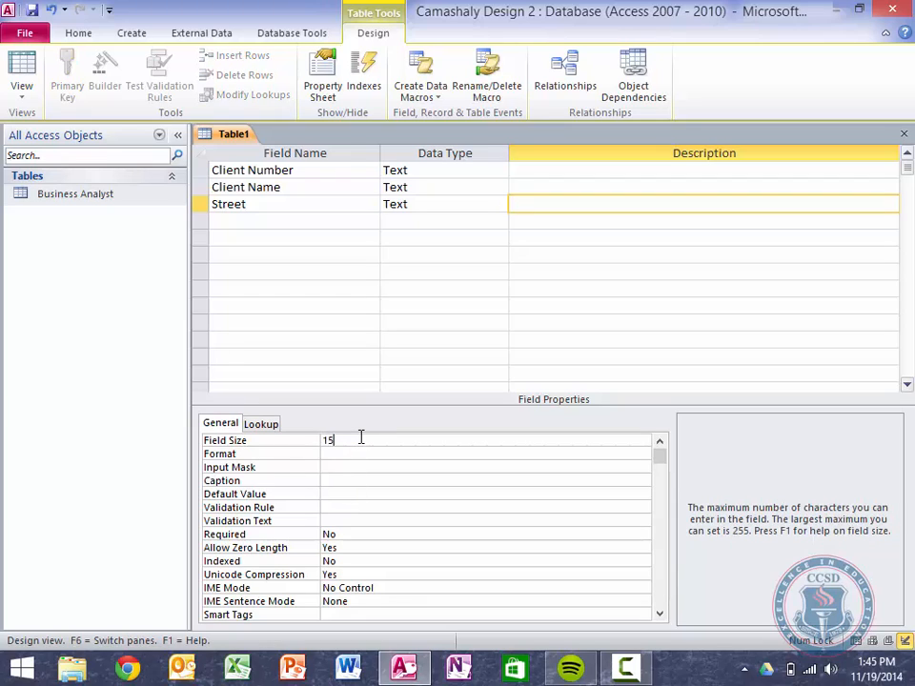
Add a City field below Street with the Text data type and a field size of 15.
left_click(235, 222)
type("City")
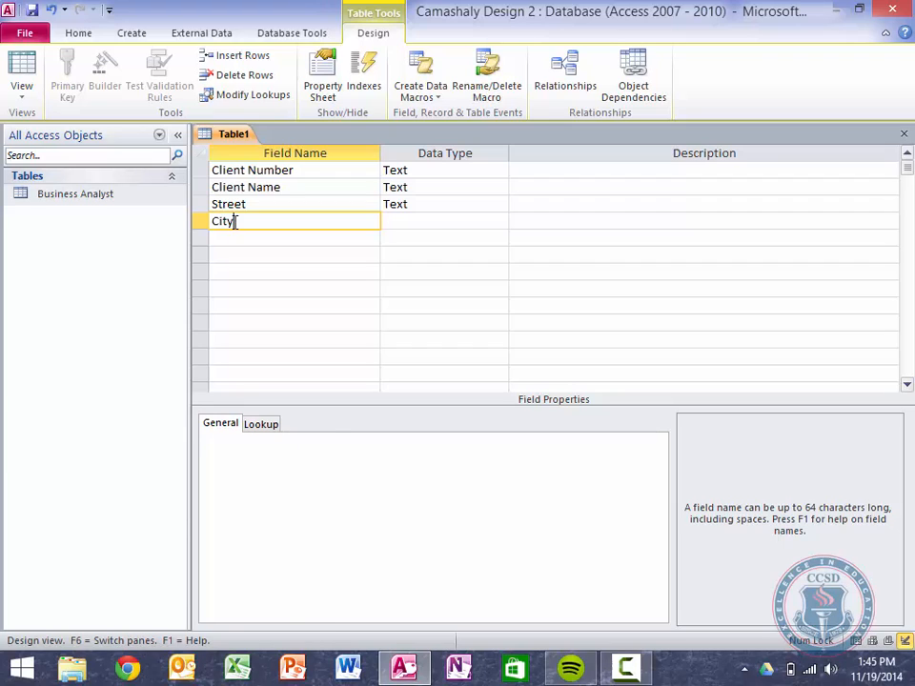
key("Tab")
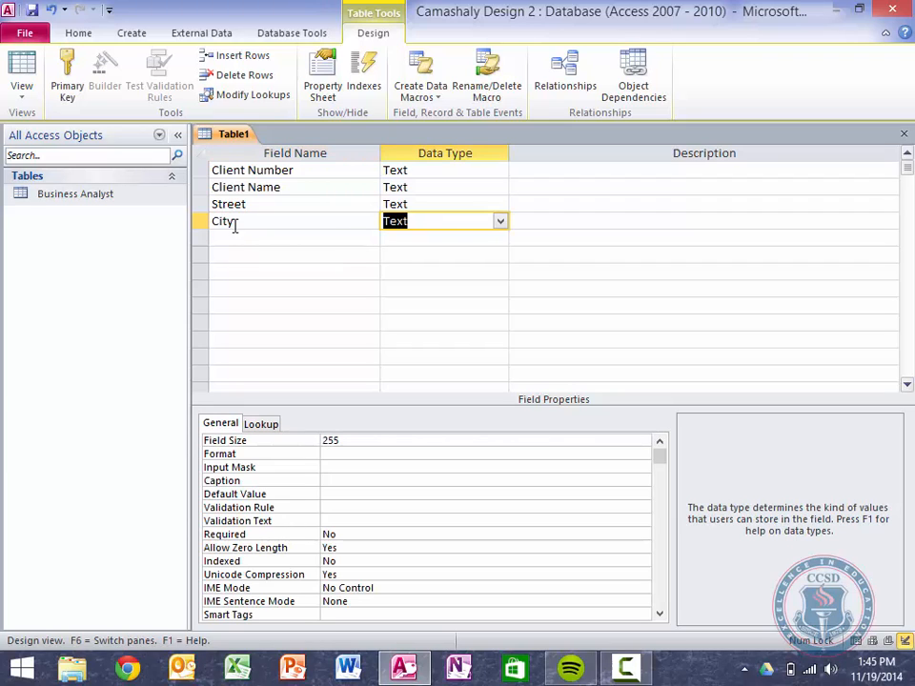
double_click(335, 441)
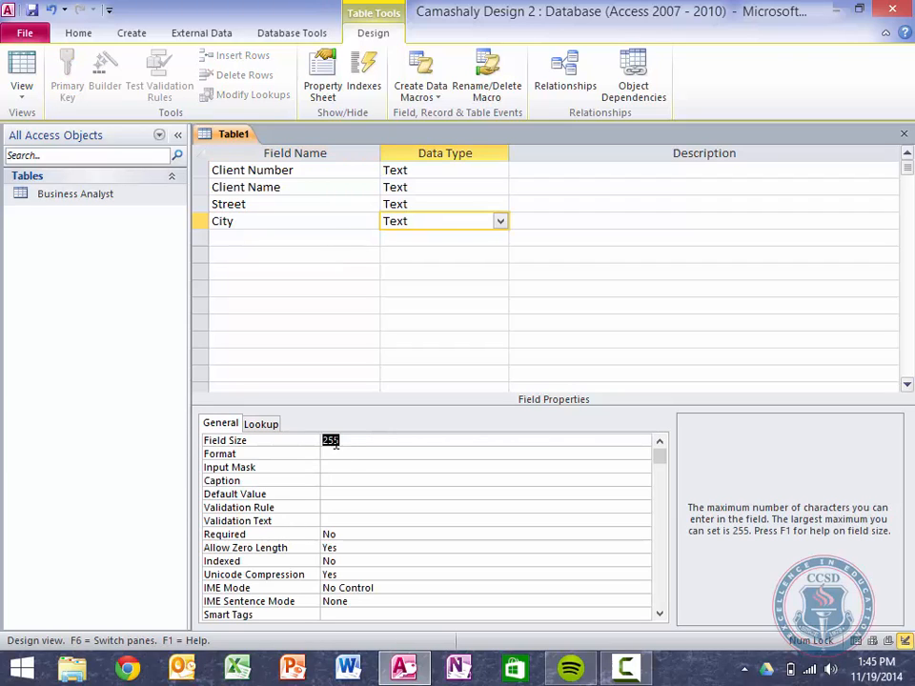
type("15")
Add a State field below City with the Text data type and a field size of 2.
left_click(292, 239)
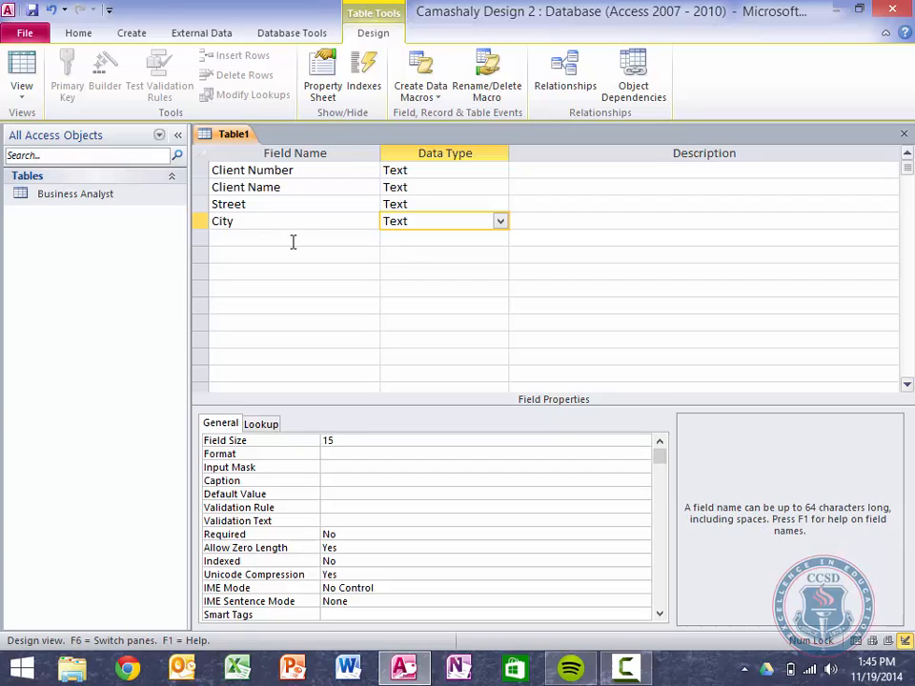
type("State")
key("Tab")
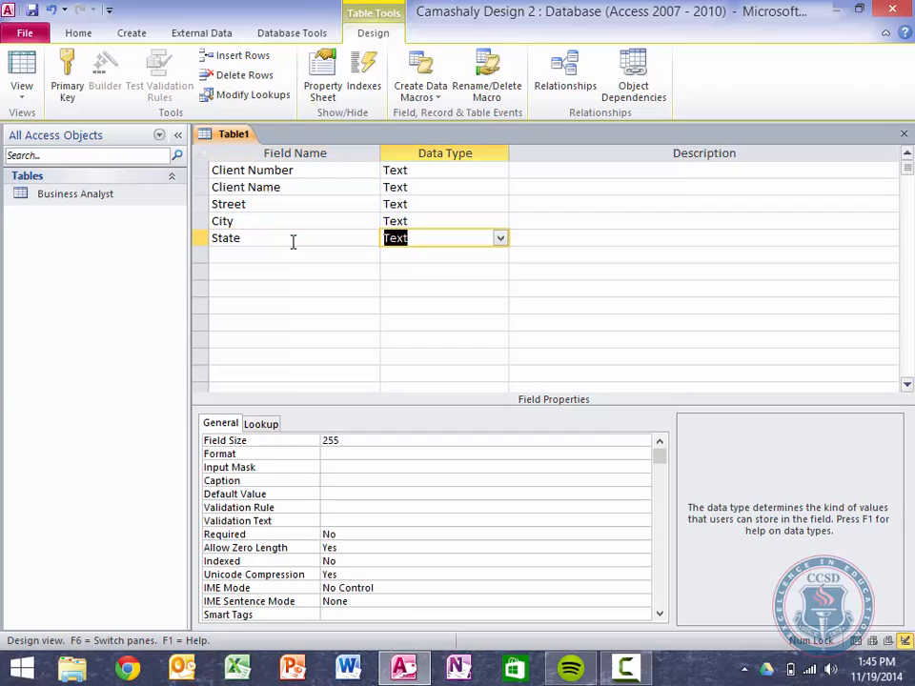
double_click(332, 441)
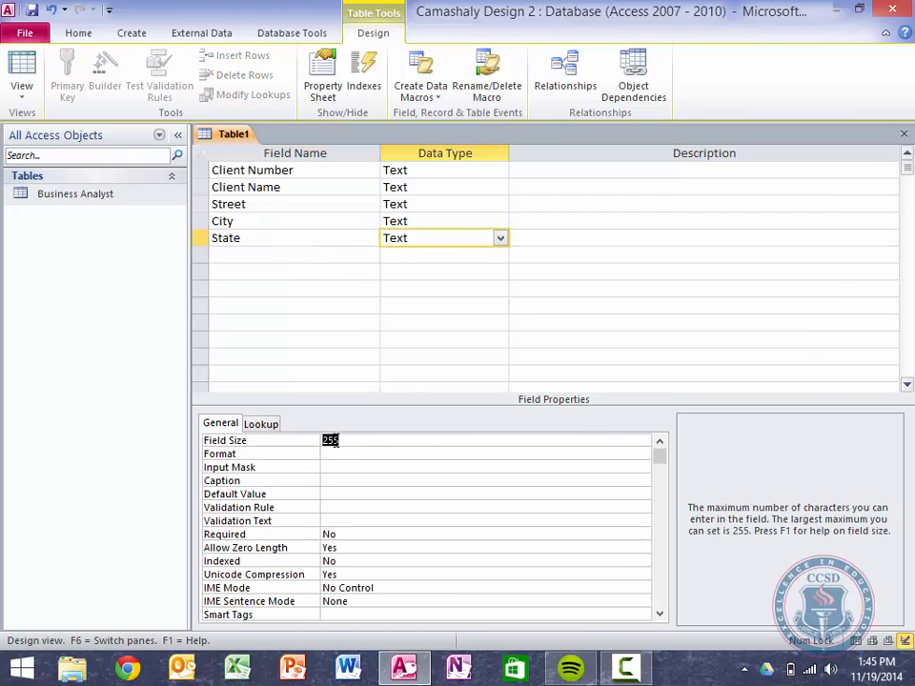
type("2")
Add a Postal Code field below State with the Text data type and a field size of 5.
left_click(257, 256)
type("Pos")
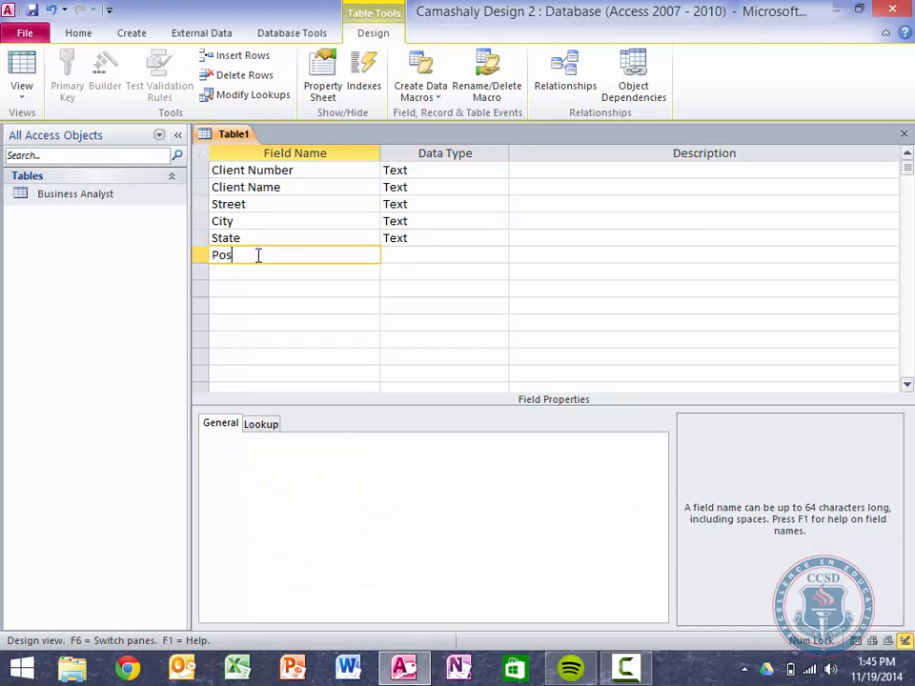
type("tal Code")
key("Tab")
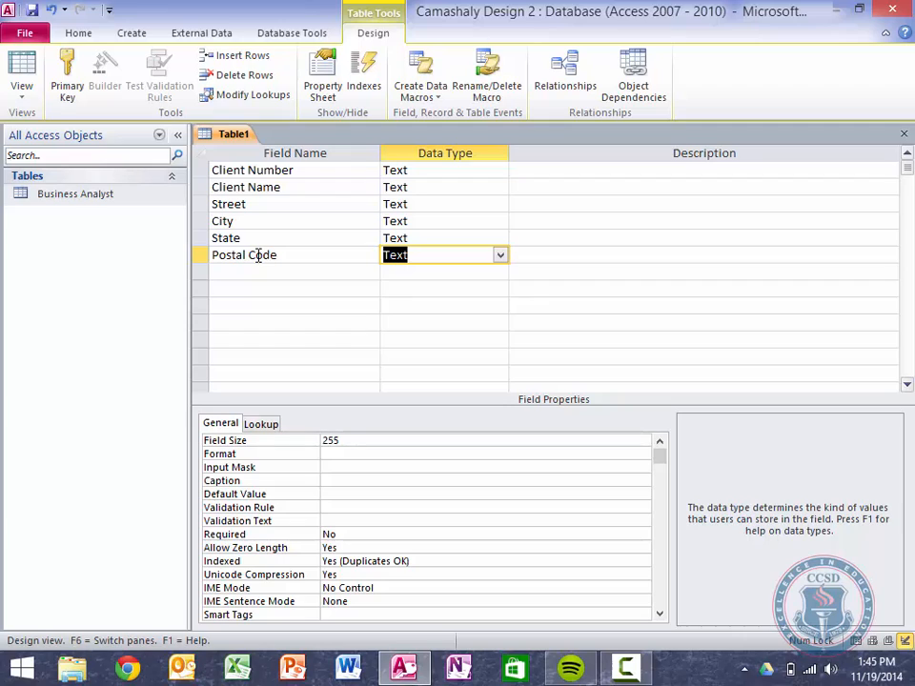
left_click(330, 441)
double_click(330, 442)
type("5")
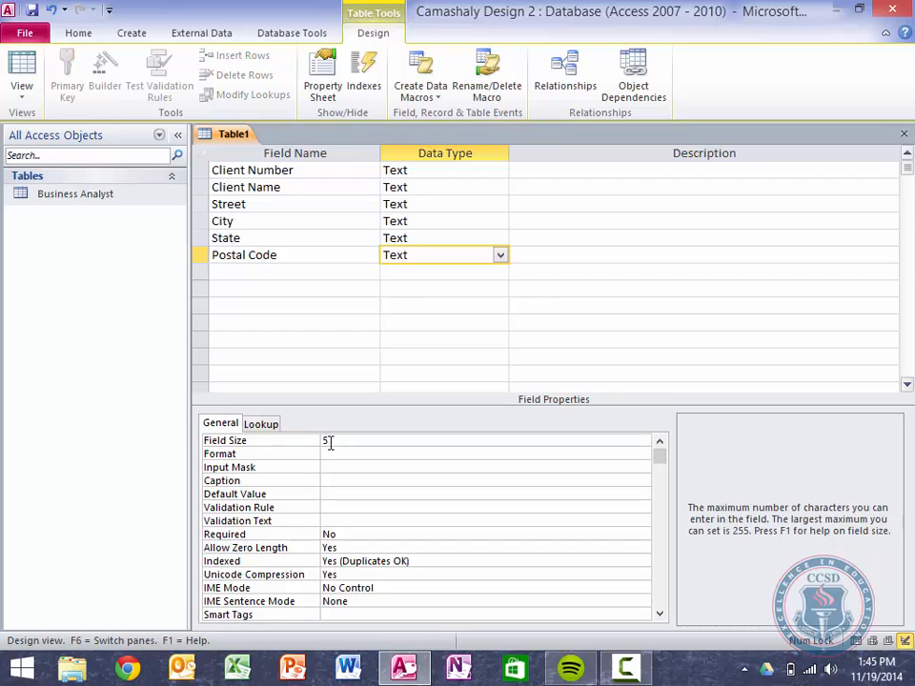
Add an Amount Paid field below Postal Code with the Currency data type.
left_click(262, 274)
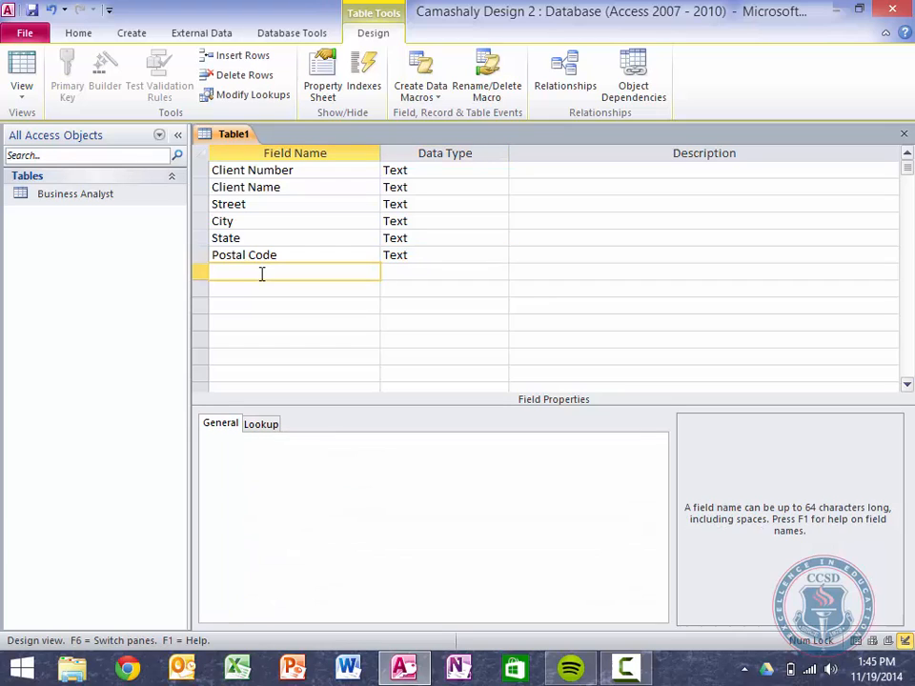
type("Amount Paid")
key("Tab")
type("c")
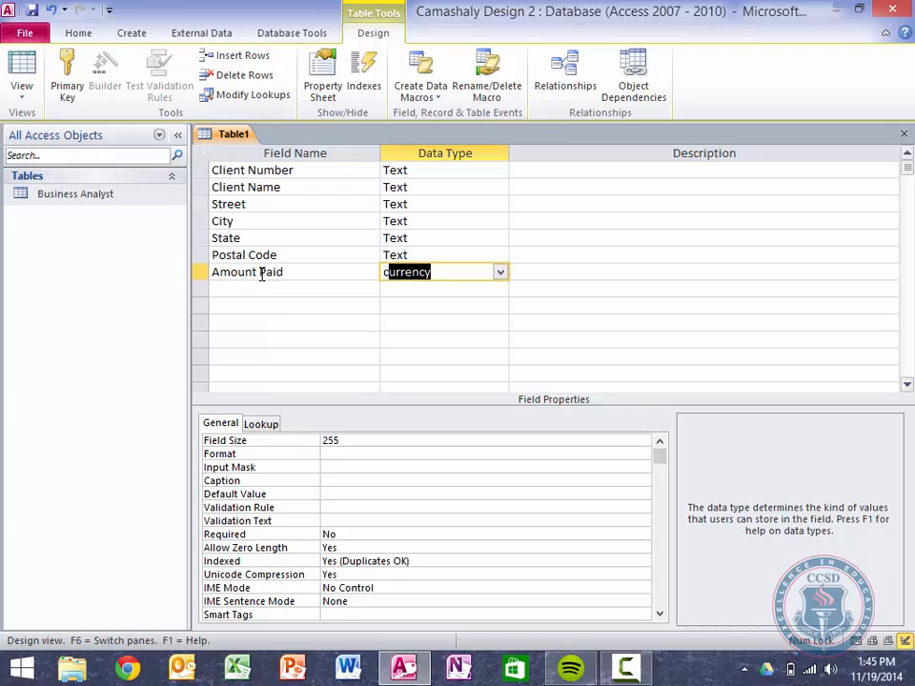
key("Tab")
Add a Current Due field below Amount Paid with the Currency data type.
left_click(261, 290)
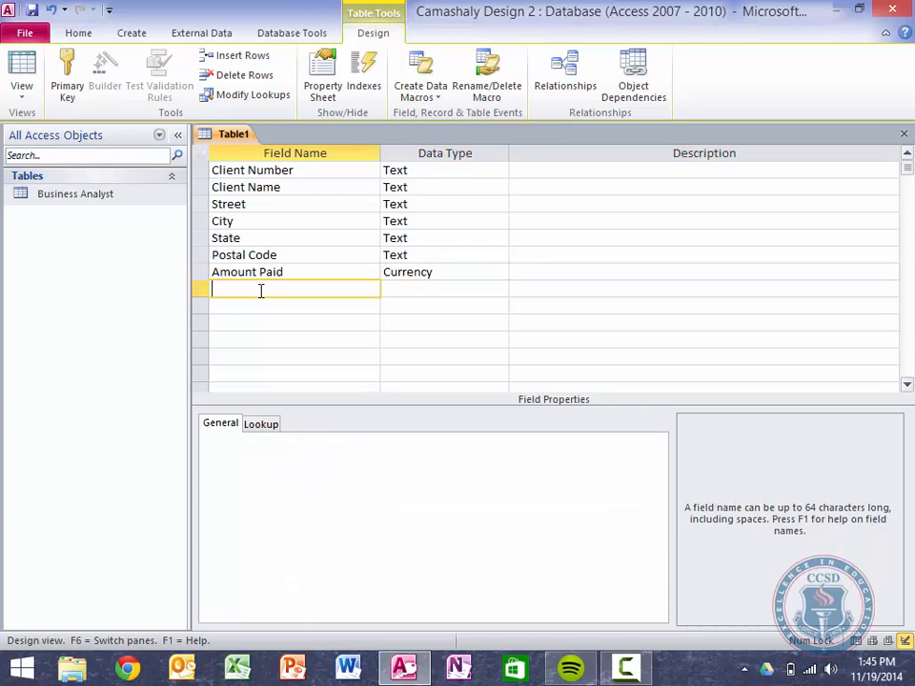
type("Cu")
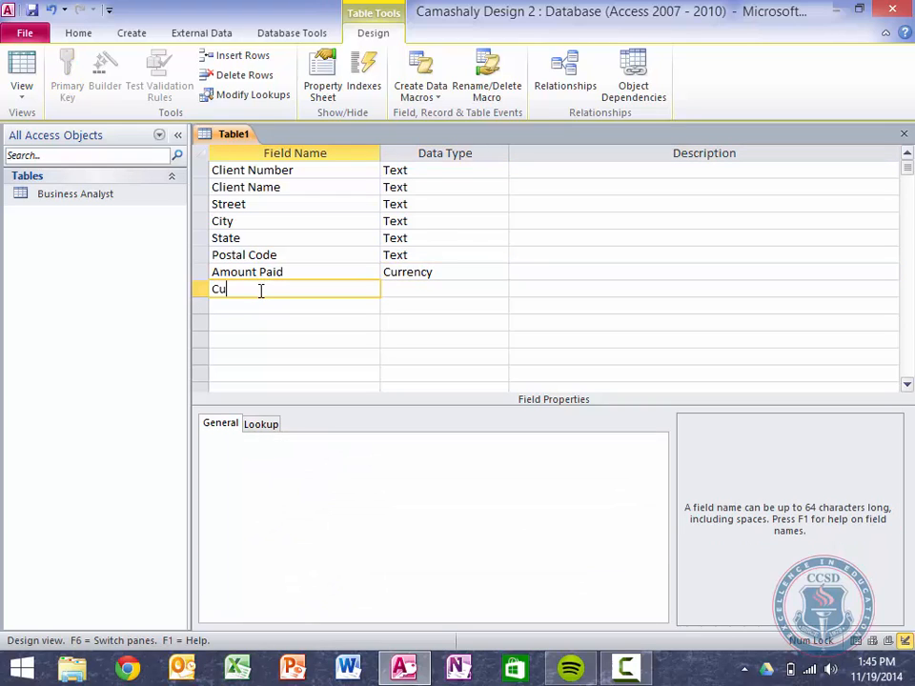
type("rrent Due")
key("Tab")
type("c")
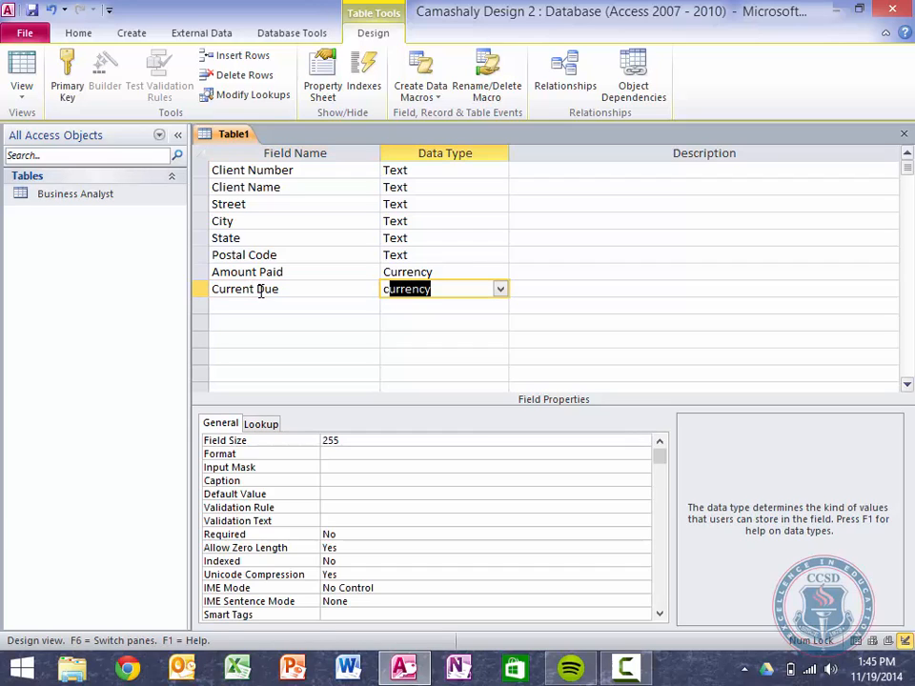
key("Tab")
Add a Contract Hours YTD field below Current Due with the Number data type.
key("Tab")
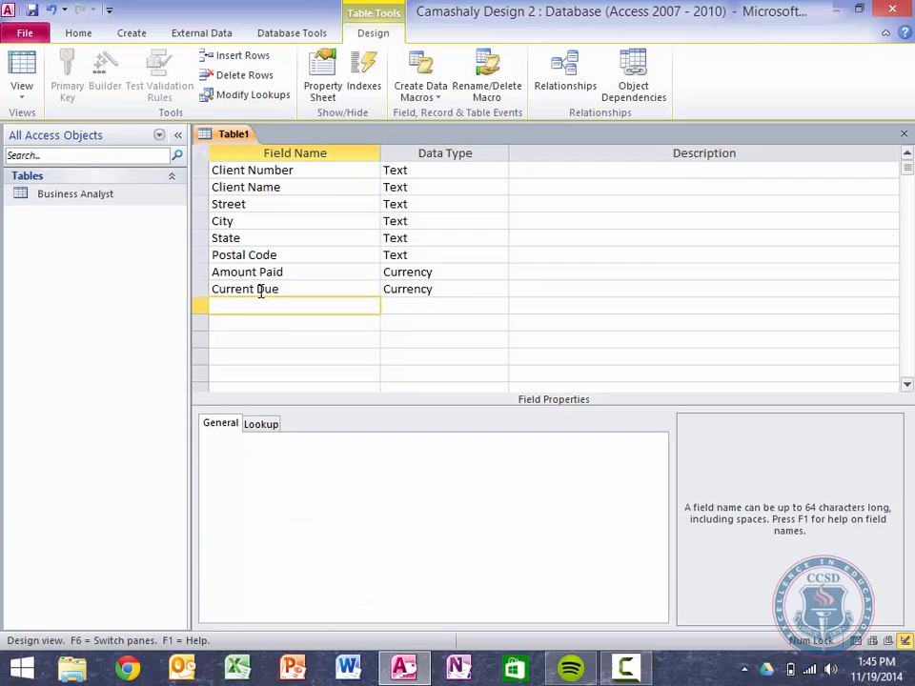
type("Contracto")
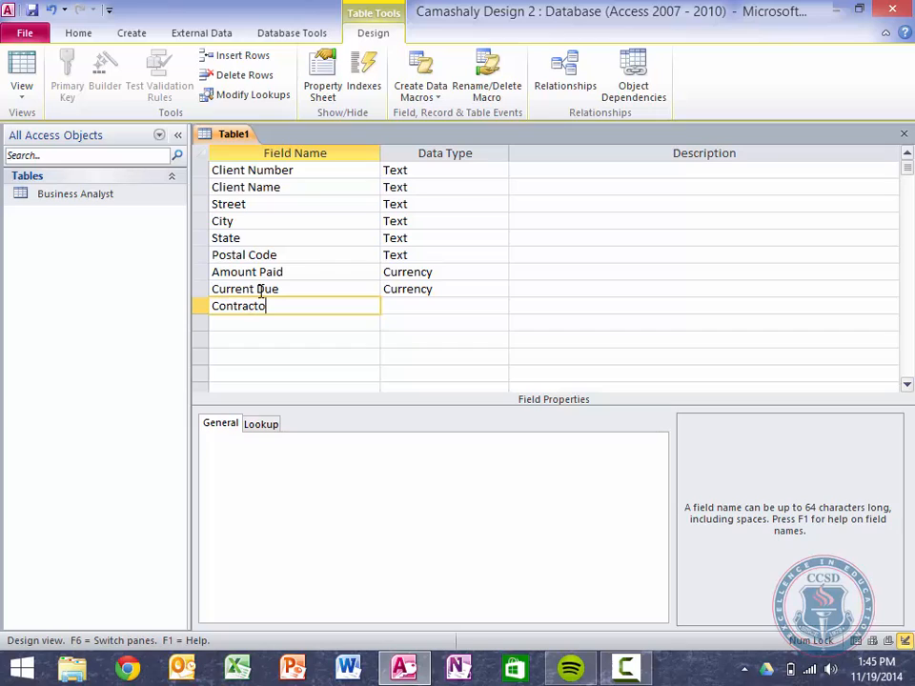
key("BackSpace")
type("Hours YTD")
key("Tab")
type("n")
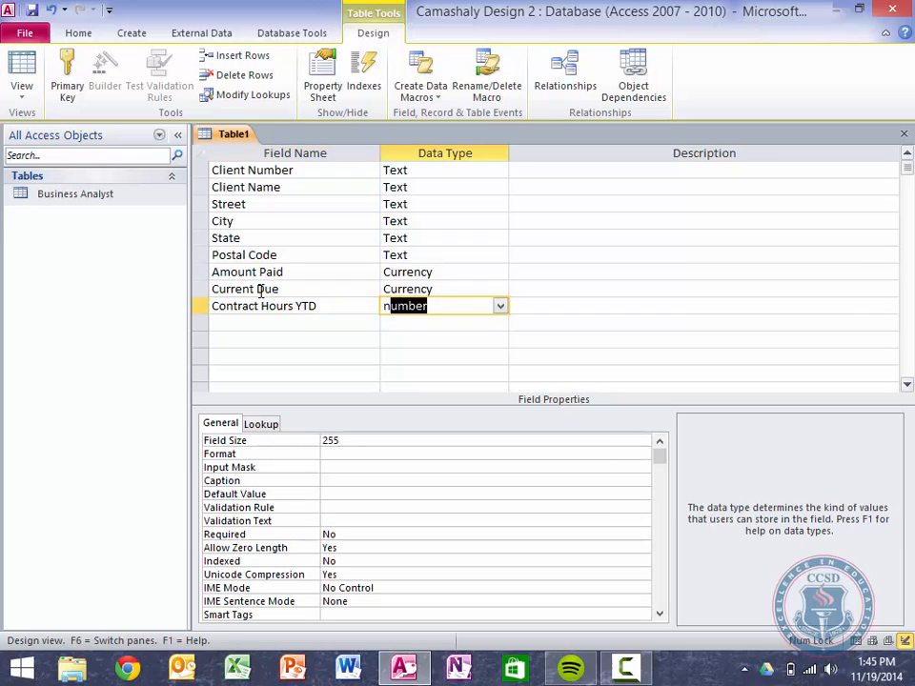
key("Tab")
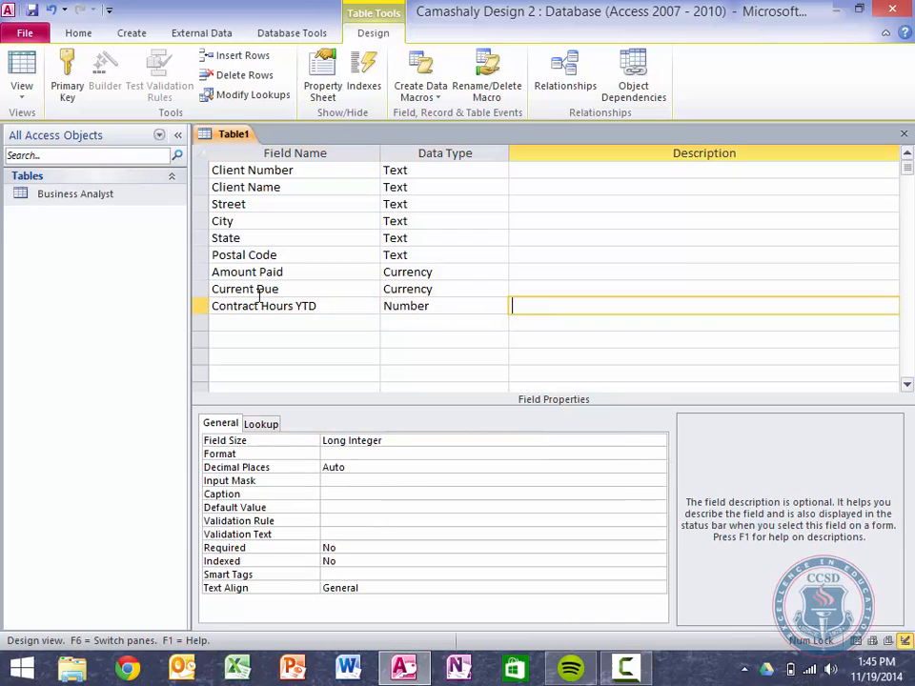
Set the Contract Hours YTD field's size to Single and its caption to Hrs YTD.
left_click(408, 444)
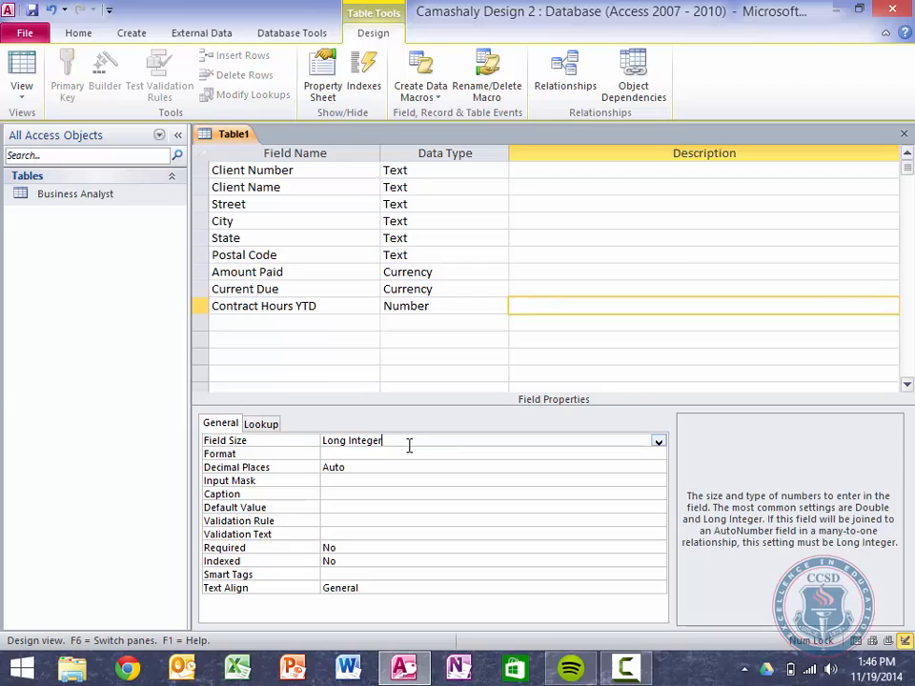
left_click(659, 442)
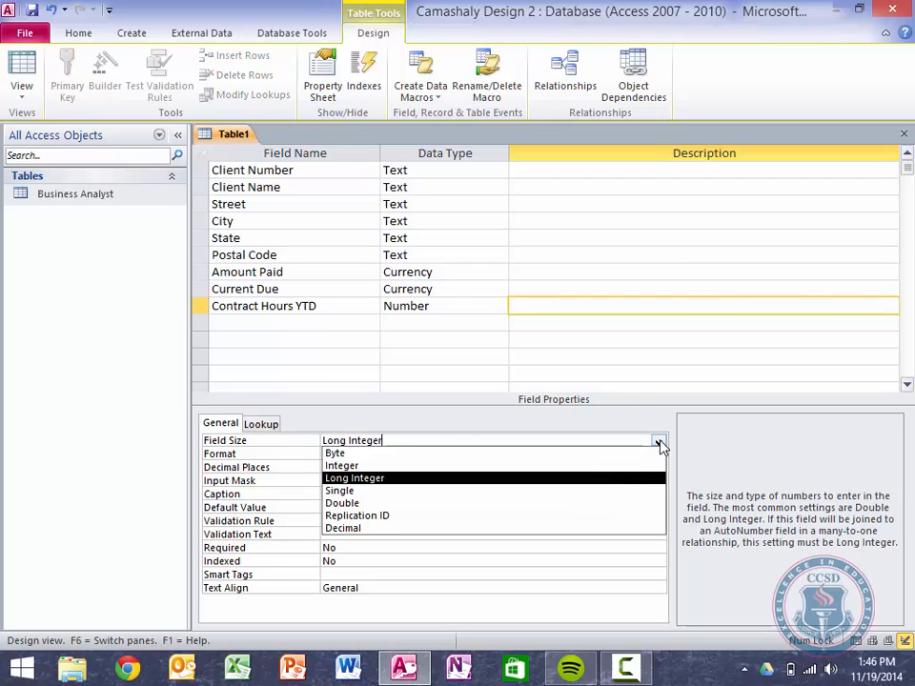
left_click(379, 493)
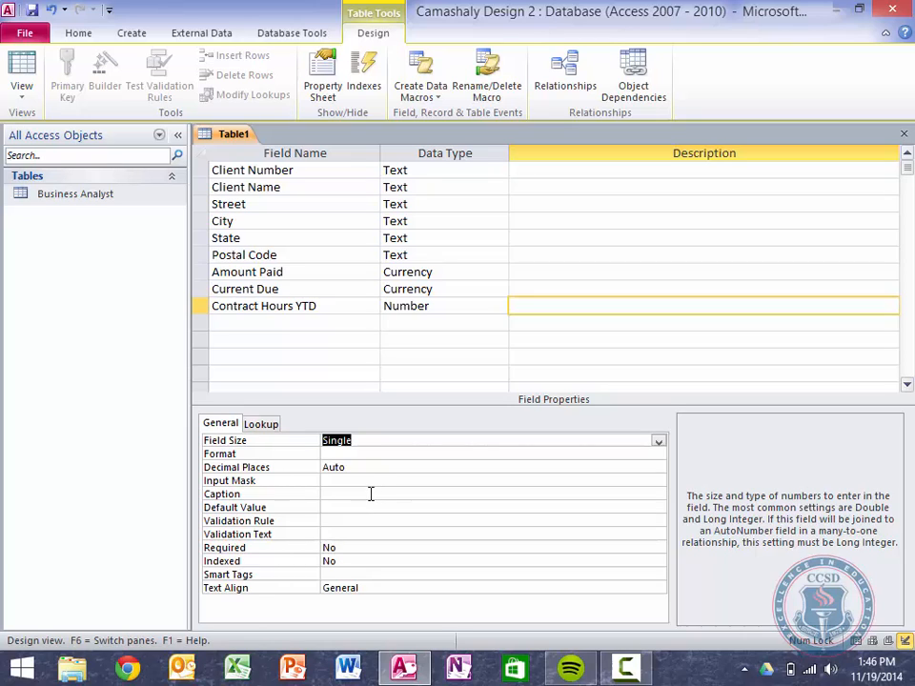
left_click(355, 494)
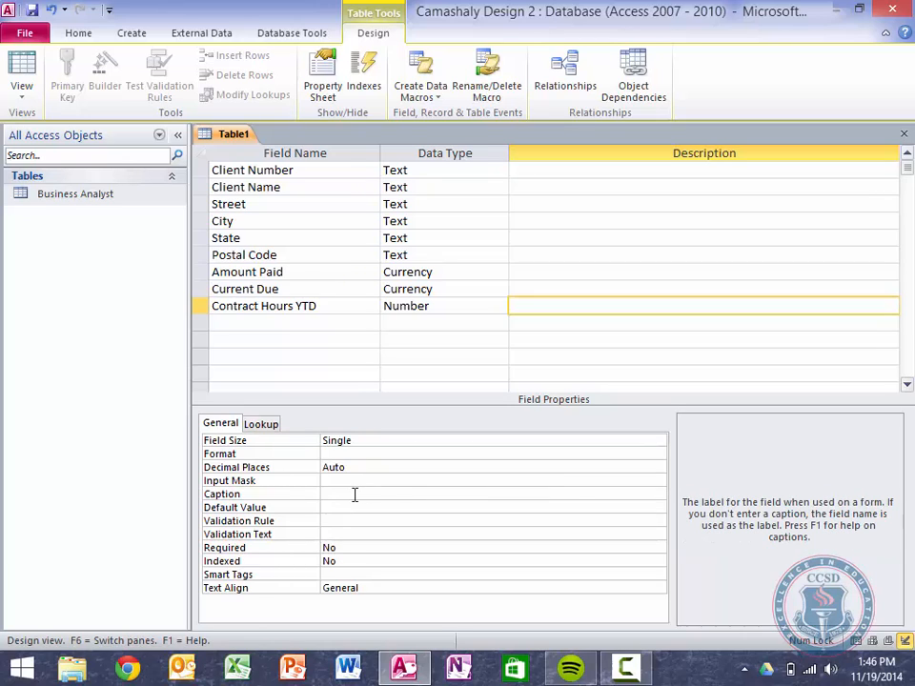
type("Hrs YTD")
Set the Contract Hours YTD field's format to Fixed with 2 decimal places.
left_click(449, 457)
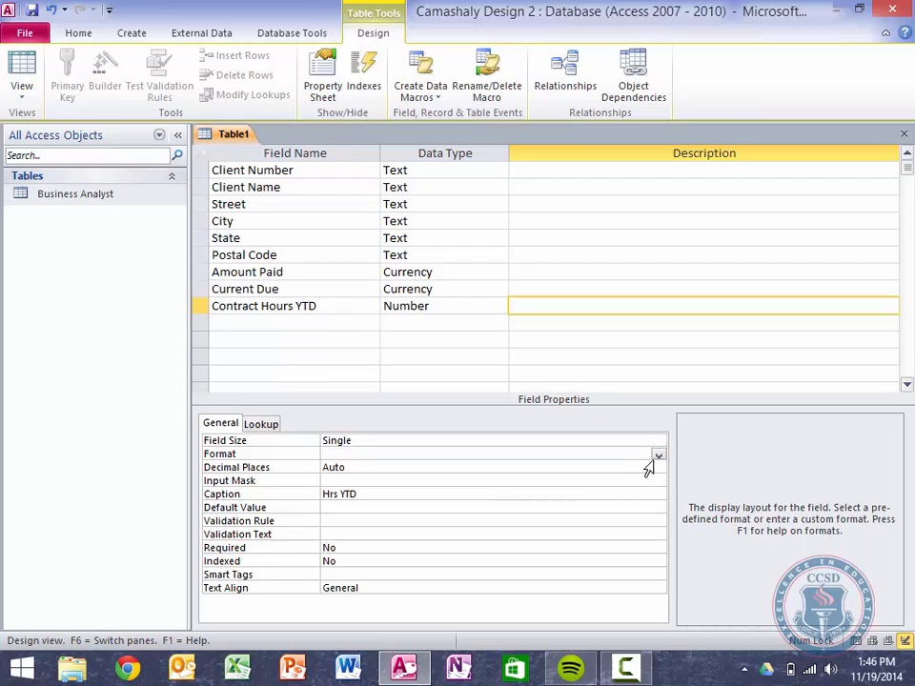
left_click(658, 458)
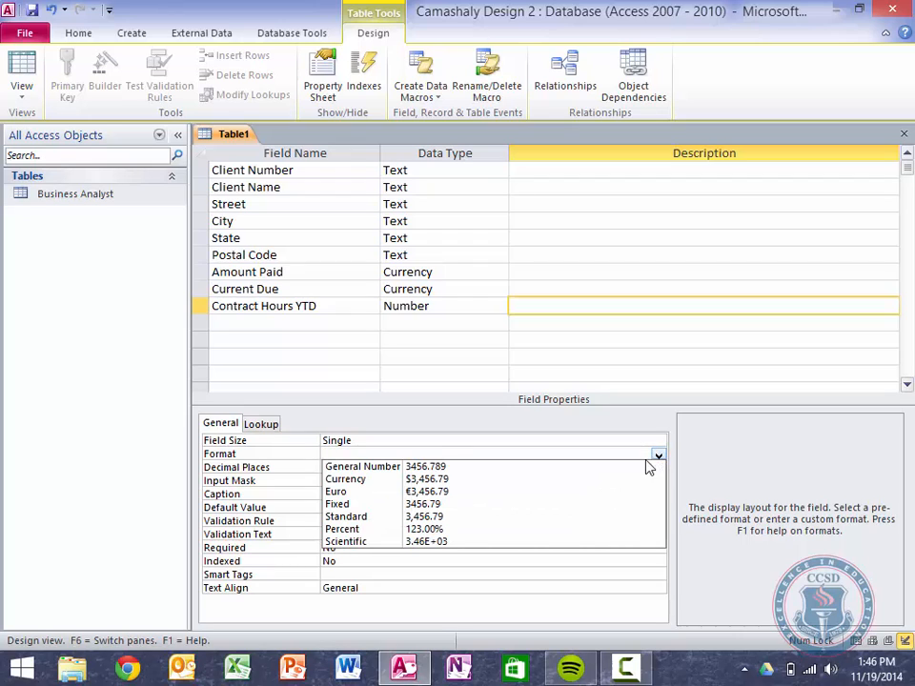
left_click(443, 504)
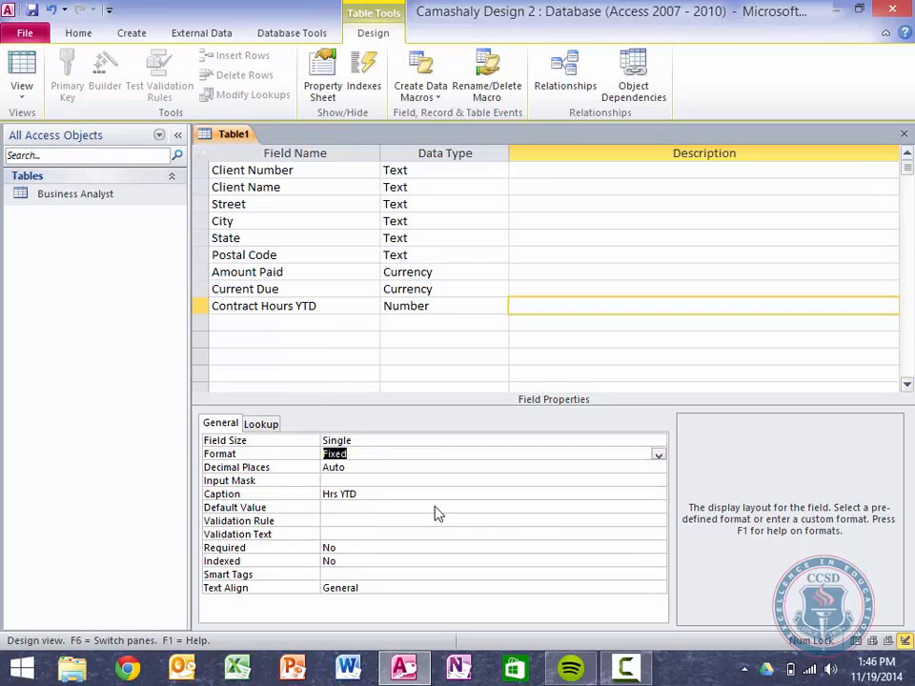
left_click(371, 467)
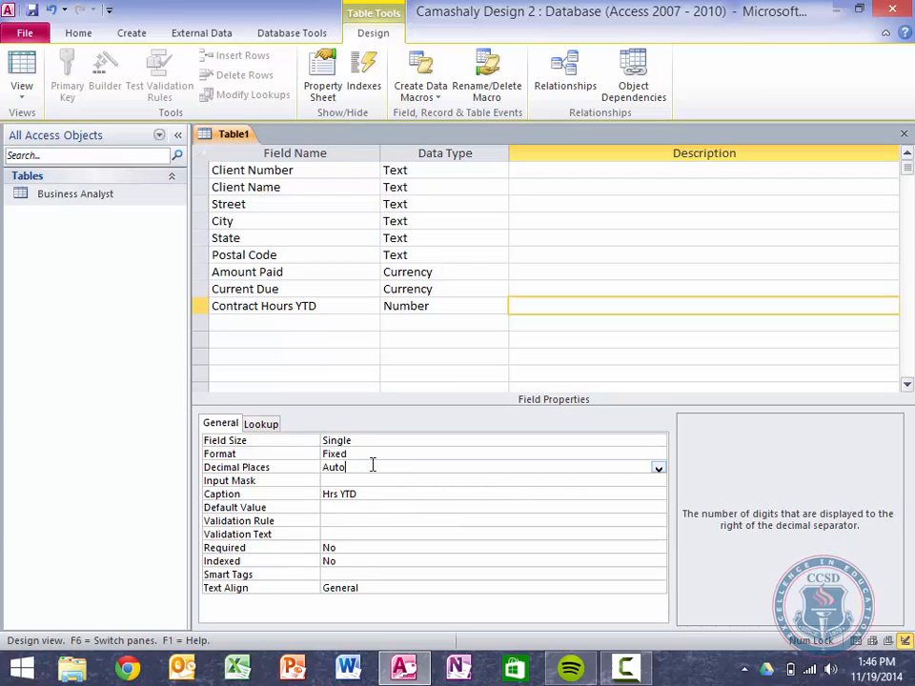
left_click(657, 471)
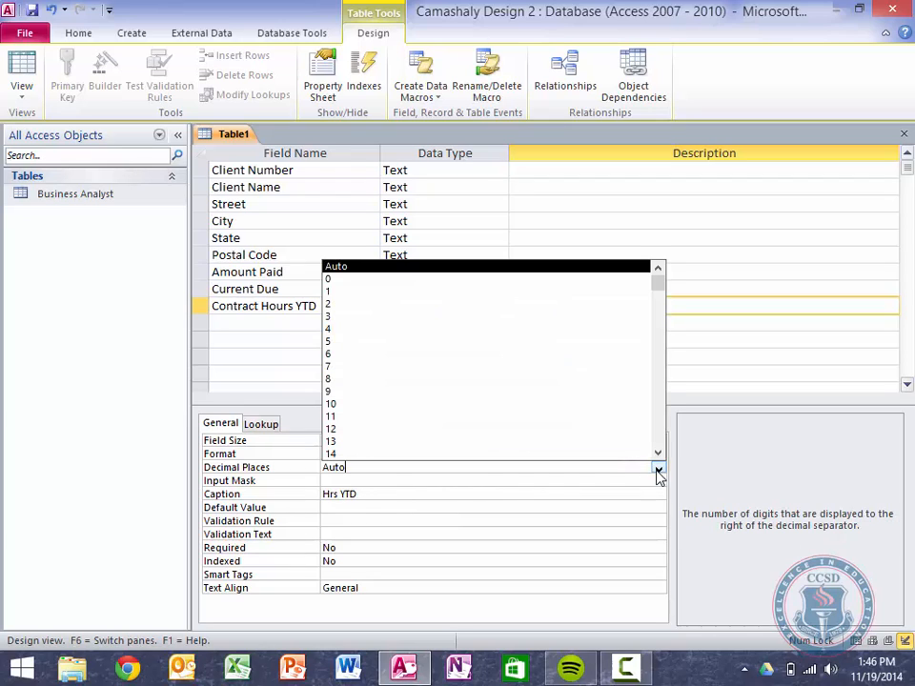
left_click(370, 305)
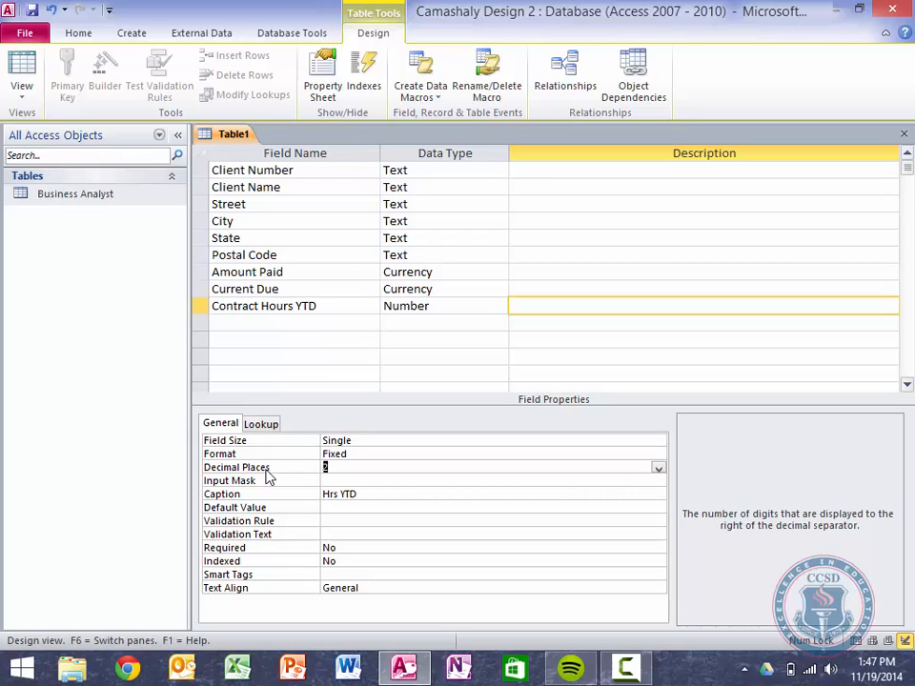
key("Return")
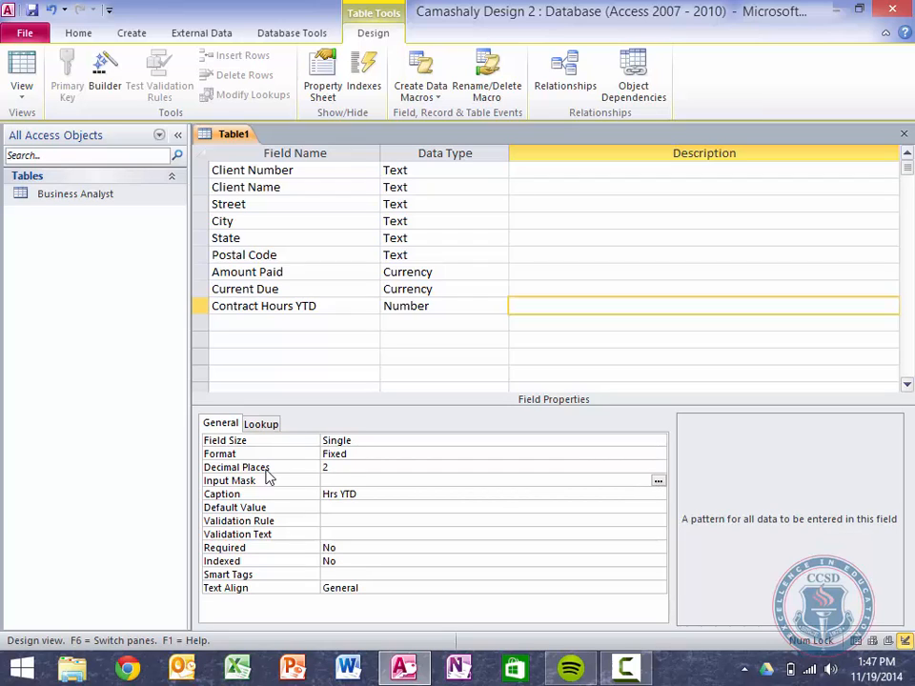
Add a Business Analyst Number field below Contract Hours YTD with the Text data type and a field size of 2.
left_click(239, 325)
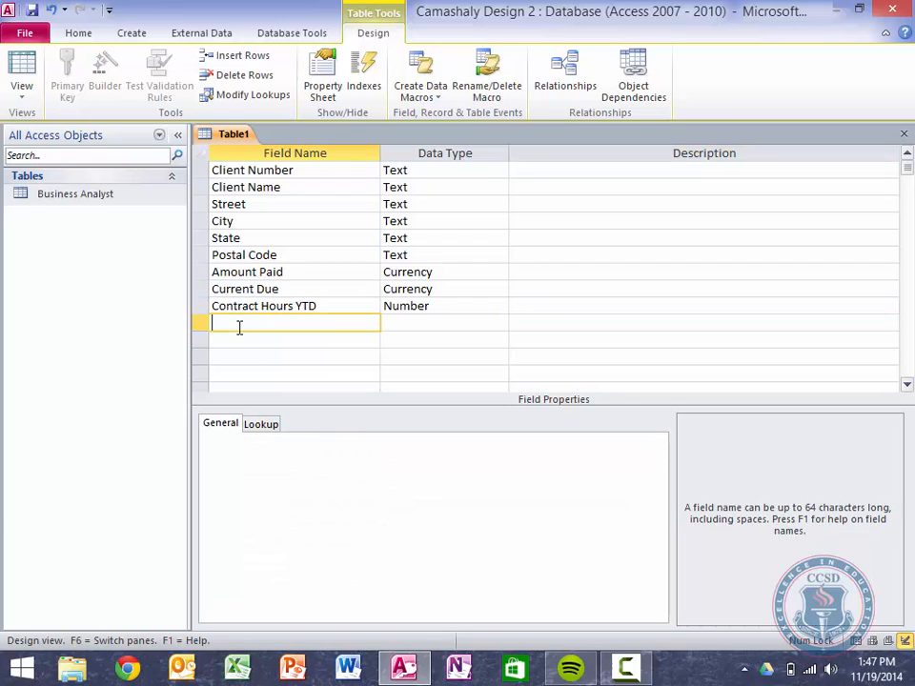
type("Business Analyst Number")
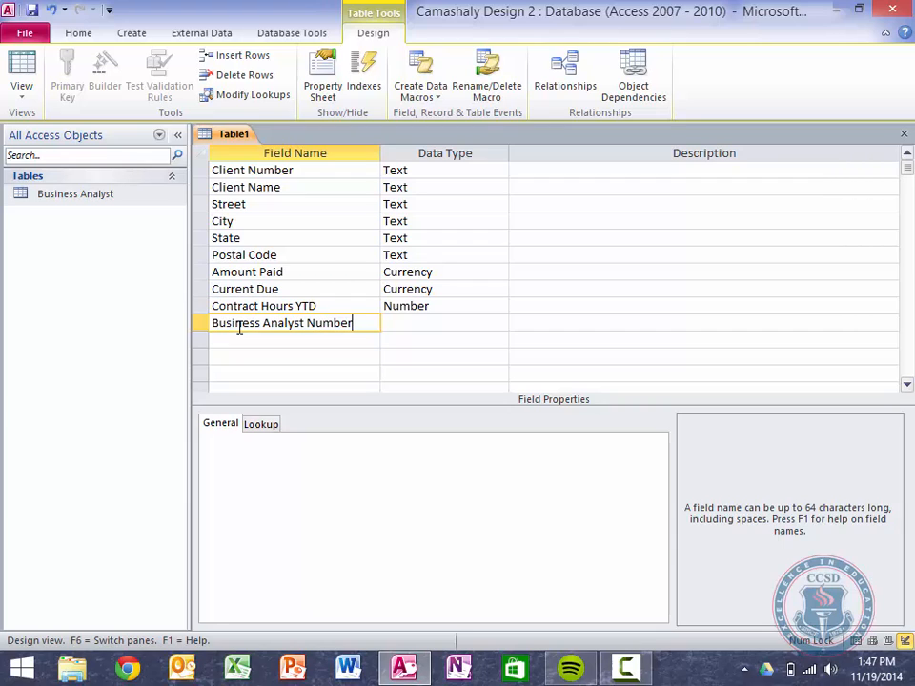
key("Tab")
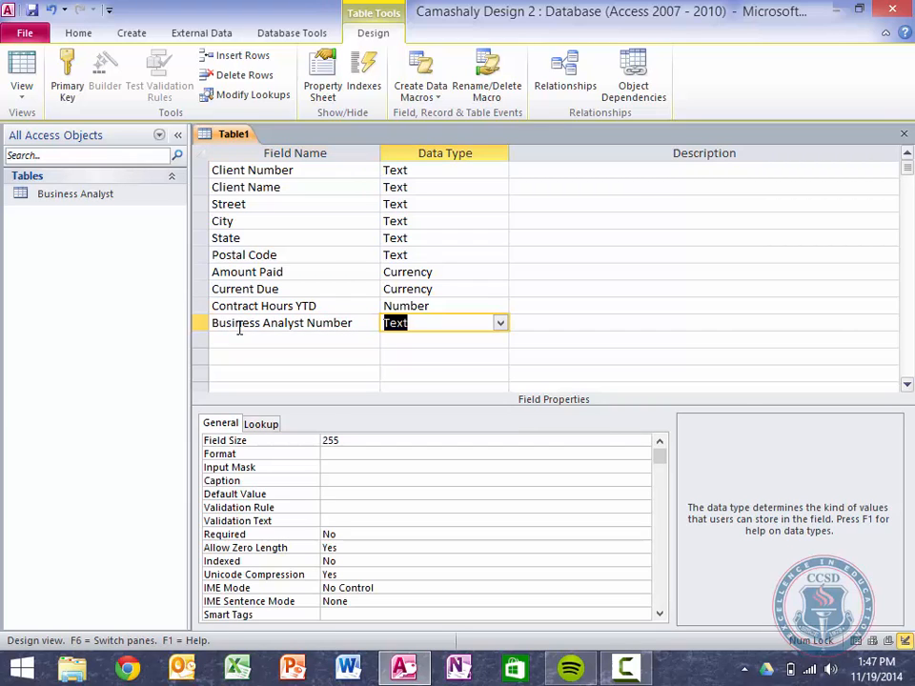
left_click(337, 440)
double_click(338, 440)
type("2")
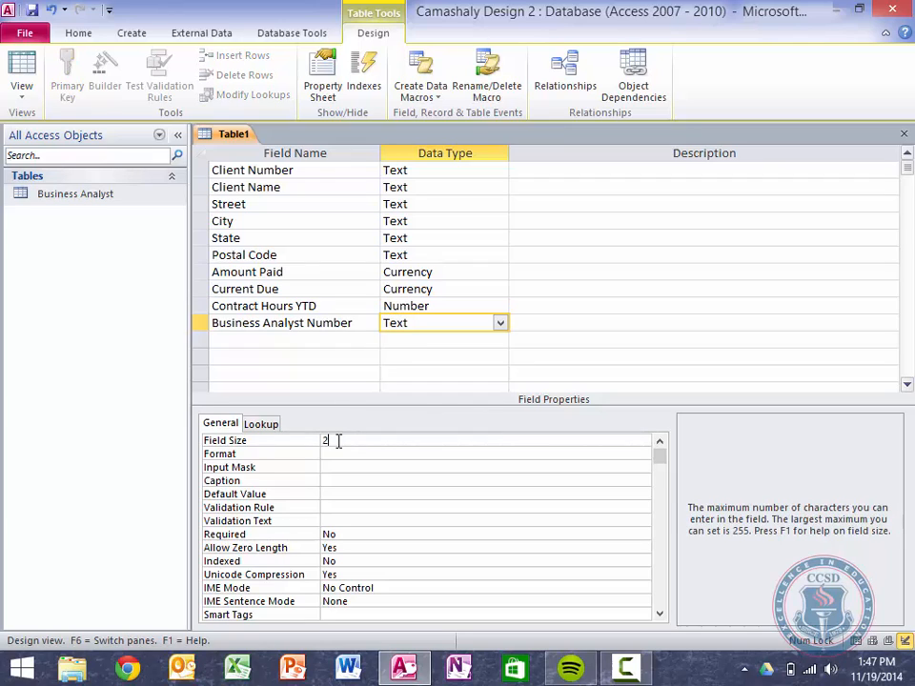
key("Return")
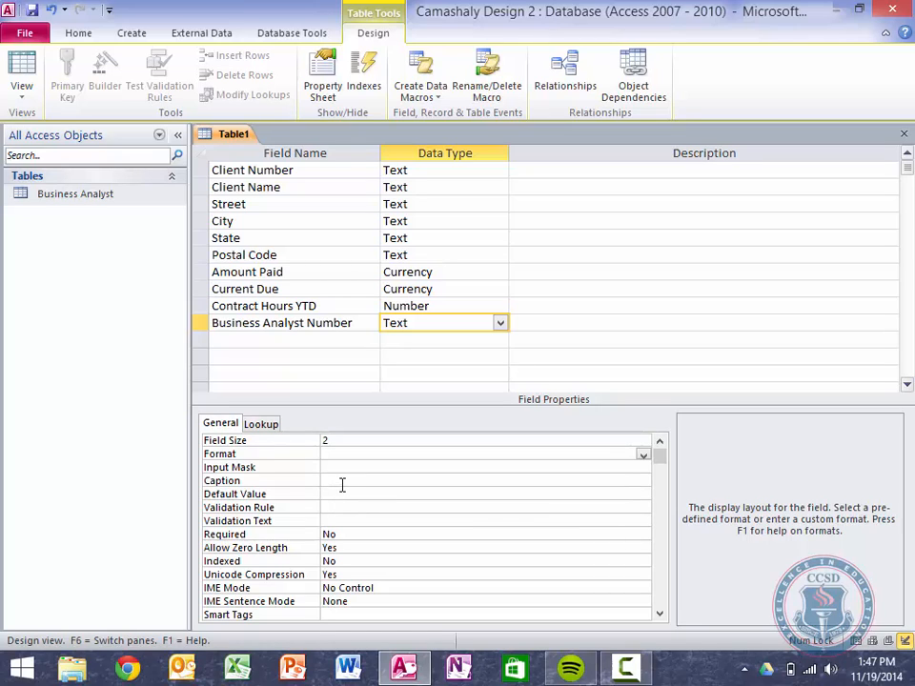
type("BA #")
key("BackSpace")
key("BackSpace")
key("BackSpace")
key("BackSpace")
Set the Business Analyst Number field's caption to BA #.
key("Down")
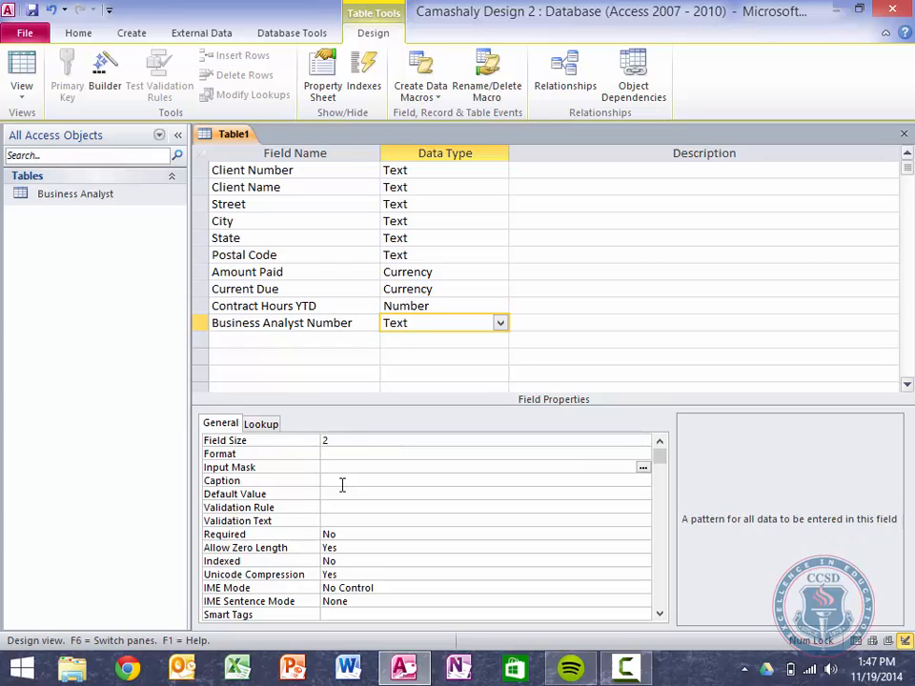
key("Down")
type("BA ")
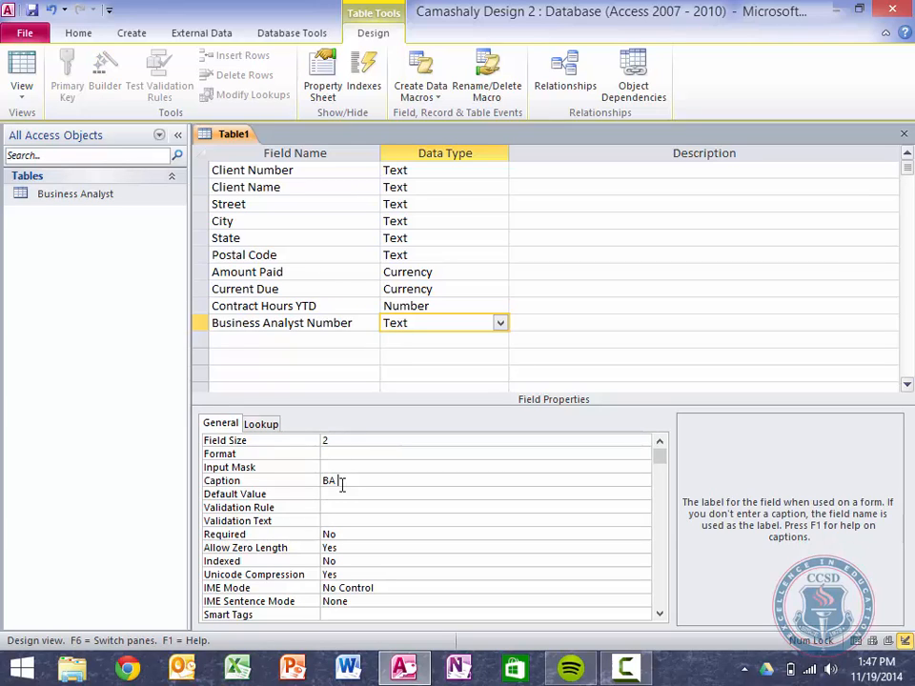
type("#")
key("Down")
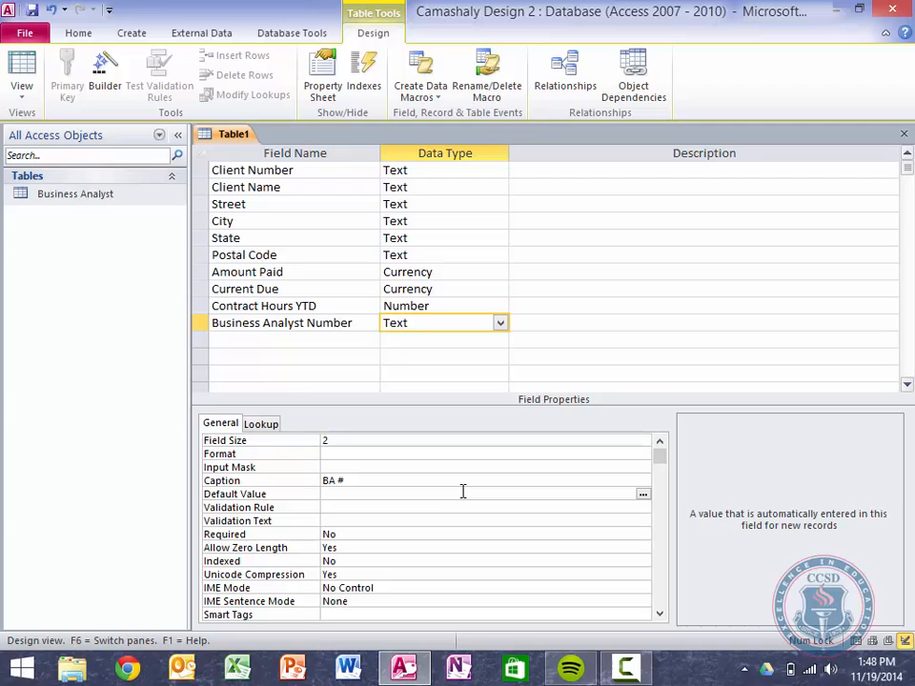
Describe the Client Number field as "Client Number (two uppercase letters followed by 2-digit number)".
left_click(570, 172)
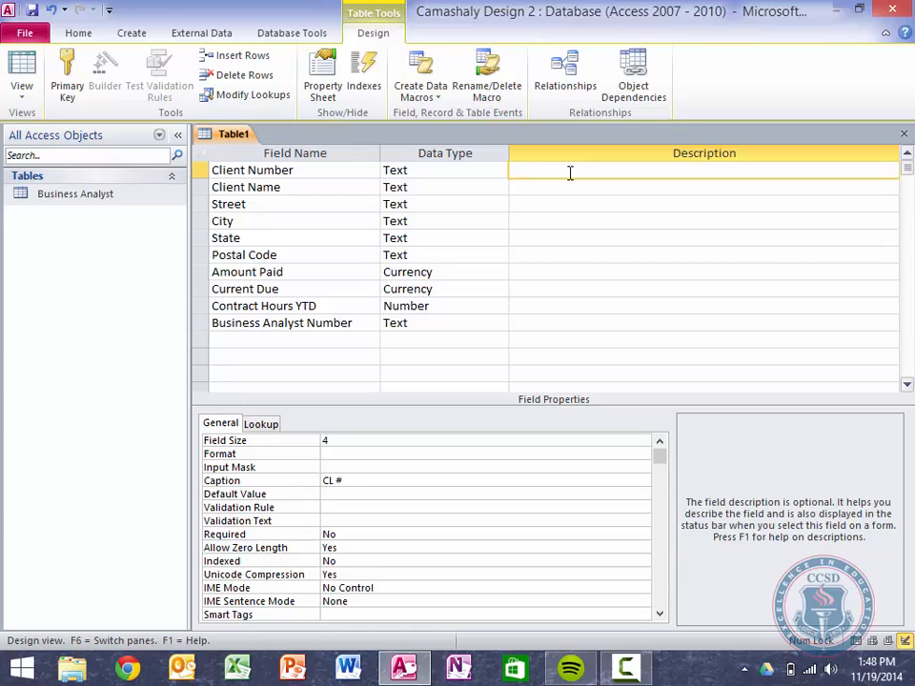
type("Client Number (two upperca")
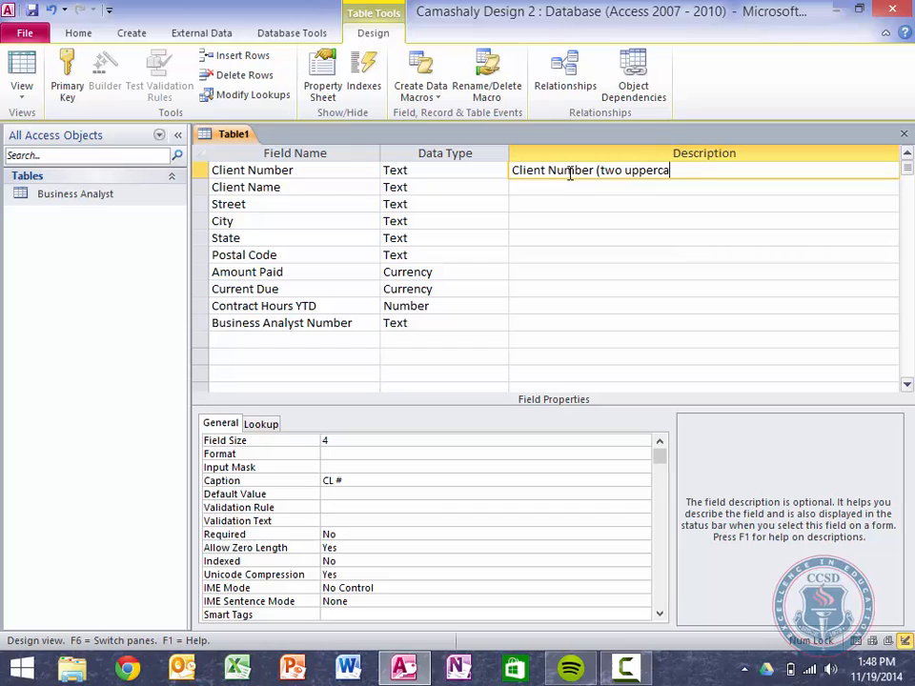
type("se letters followed by ")
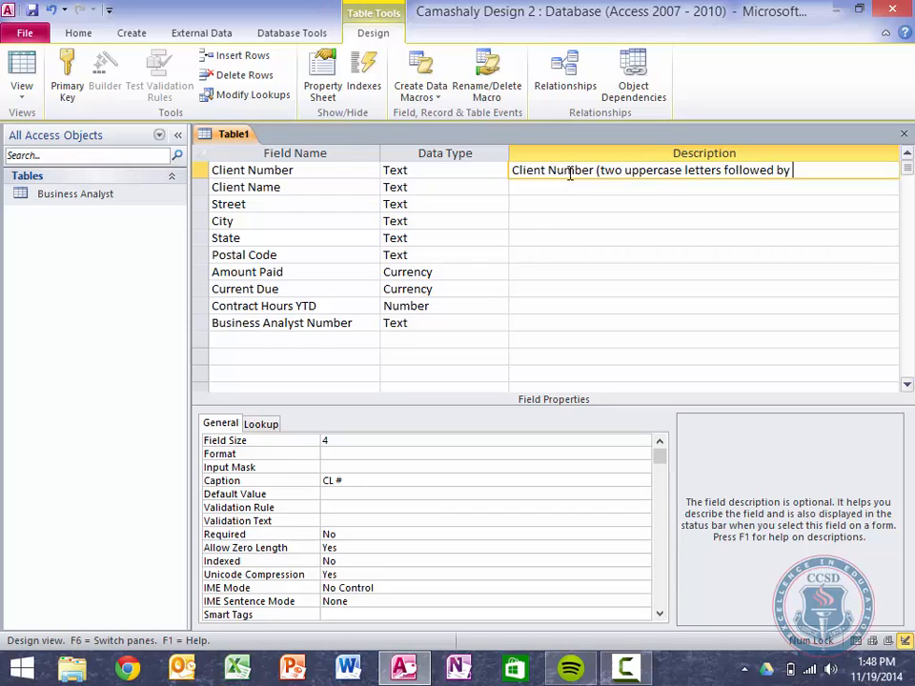
type("2-digit number)")
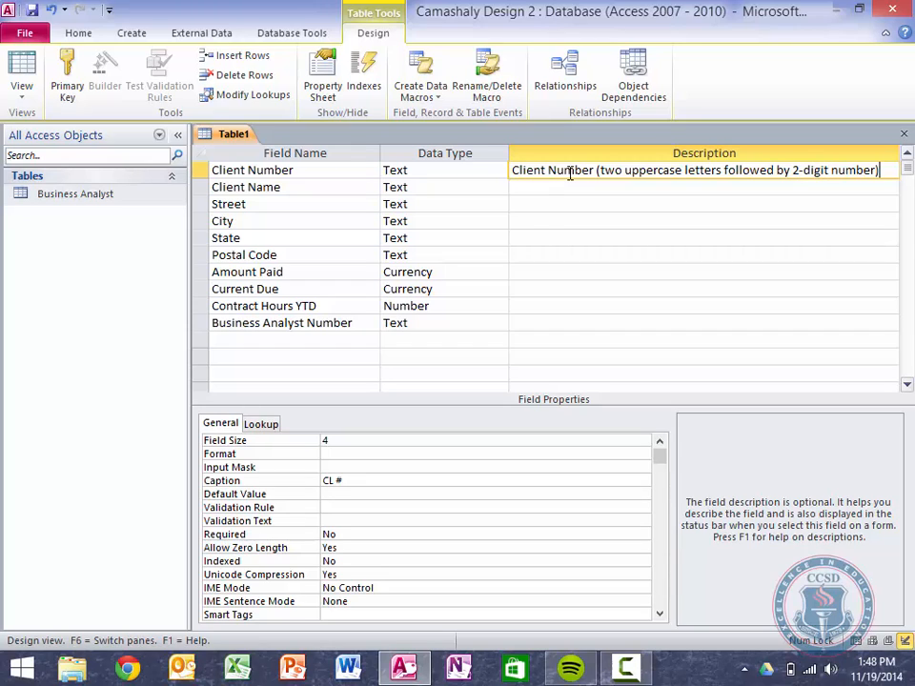
key("Return")
key("Return")
key("Return")
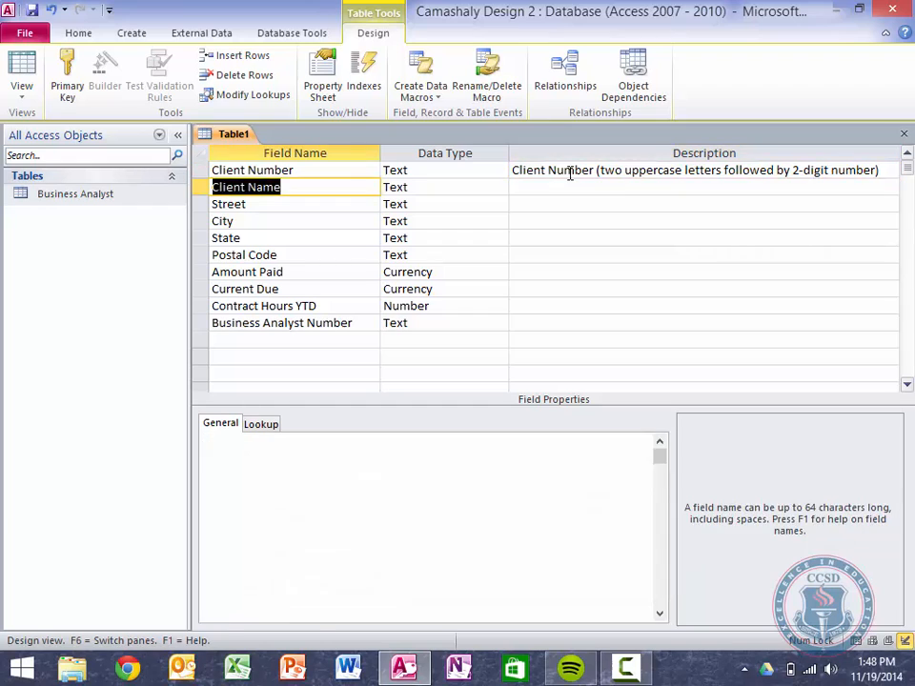
Describe the Business Analyst Number field as "Business Analyst Number (number of business analyst for client)".
key("Down")
key("Down")
key("Down")
key("Down")
key("Down")
key("Down")
key("Down")
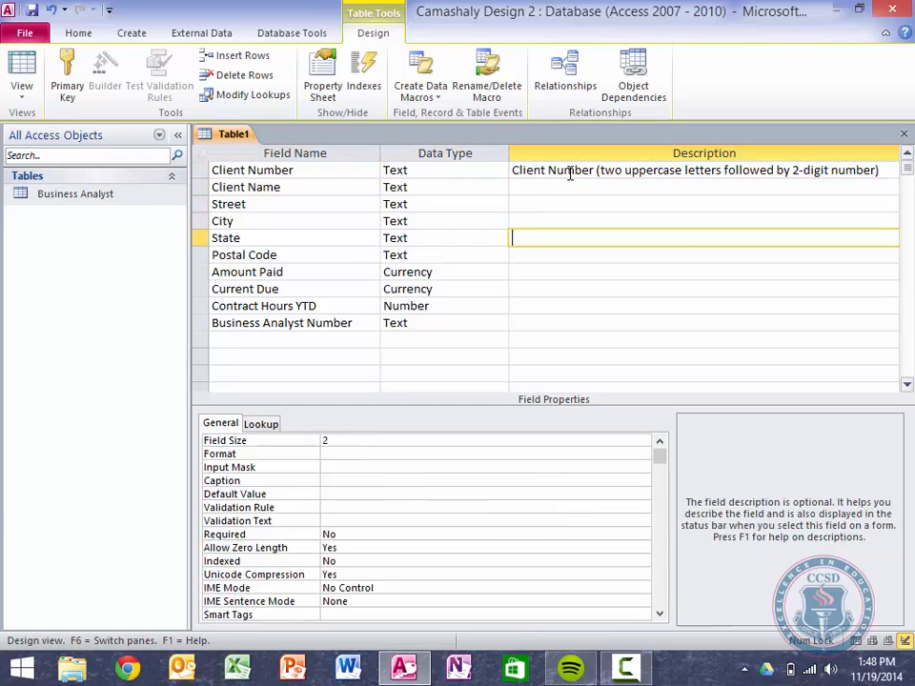
key("Down")
type("Busi")
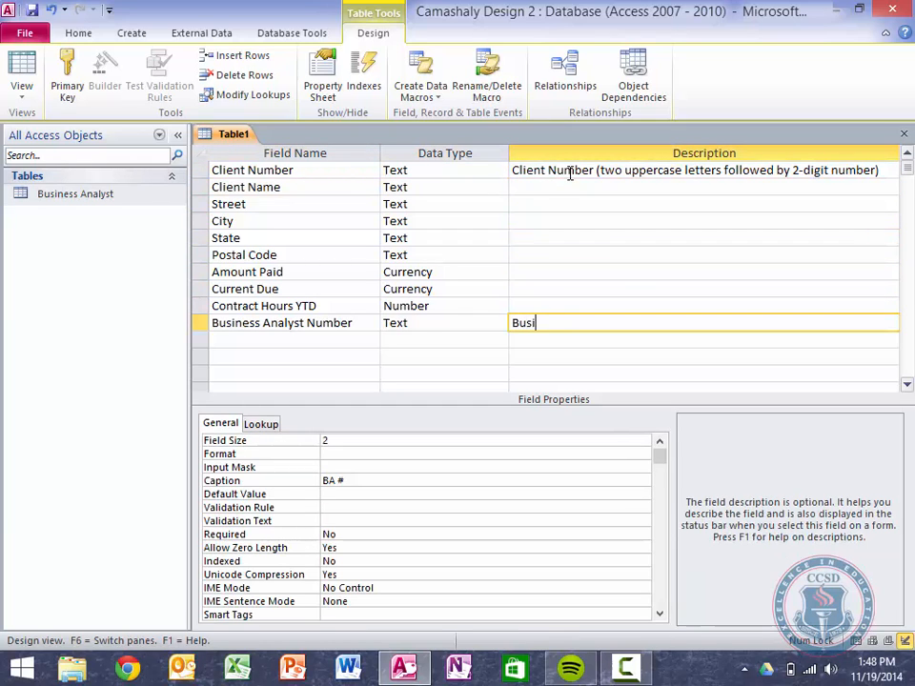
type("ness Anals")
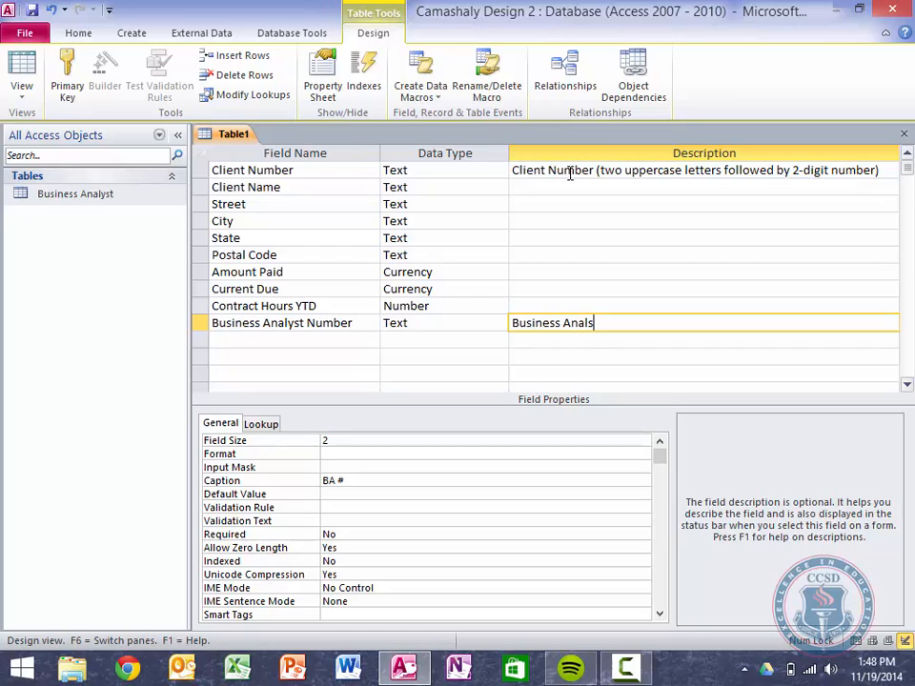
key("BackSpace")
type("yst Number (number of b")
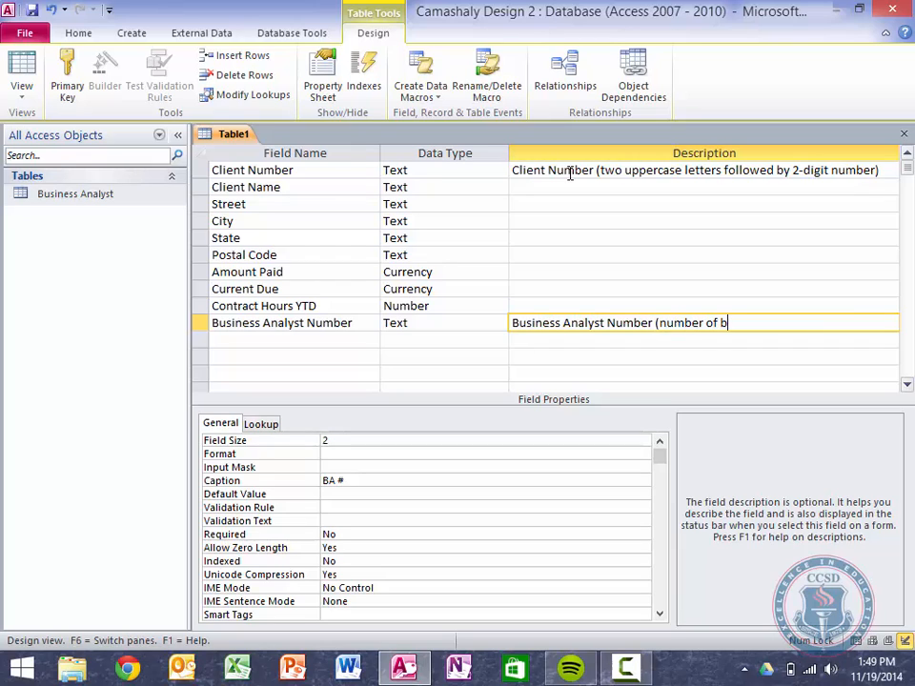
type("usiness analyst for clie")
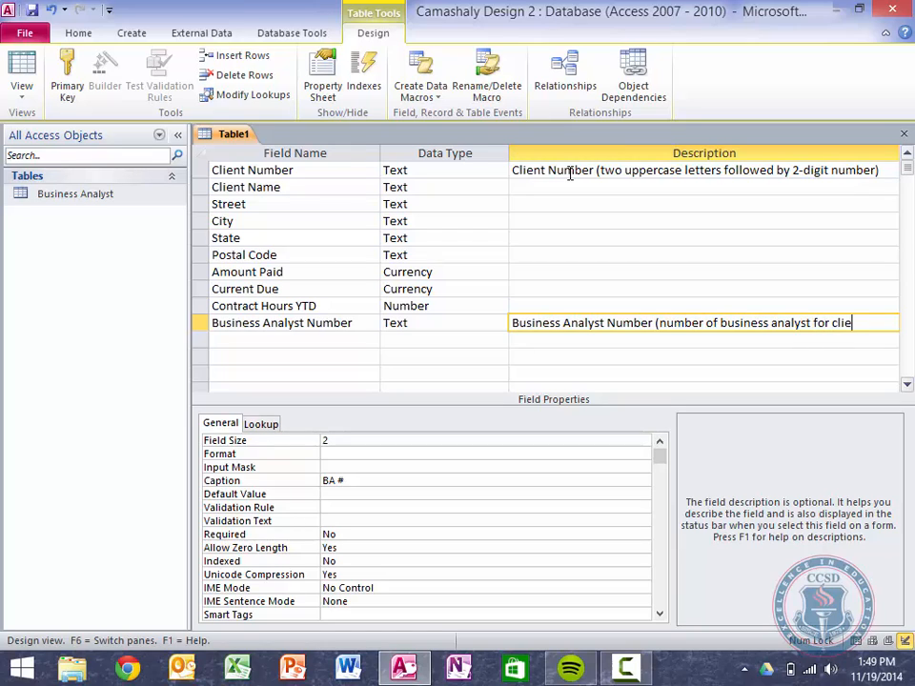
type("nt)")
key("Up")
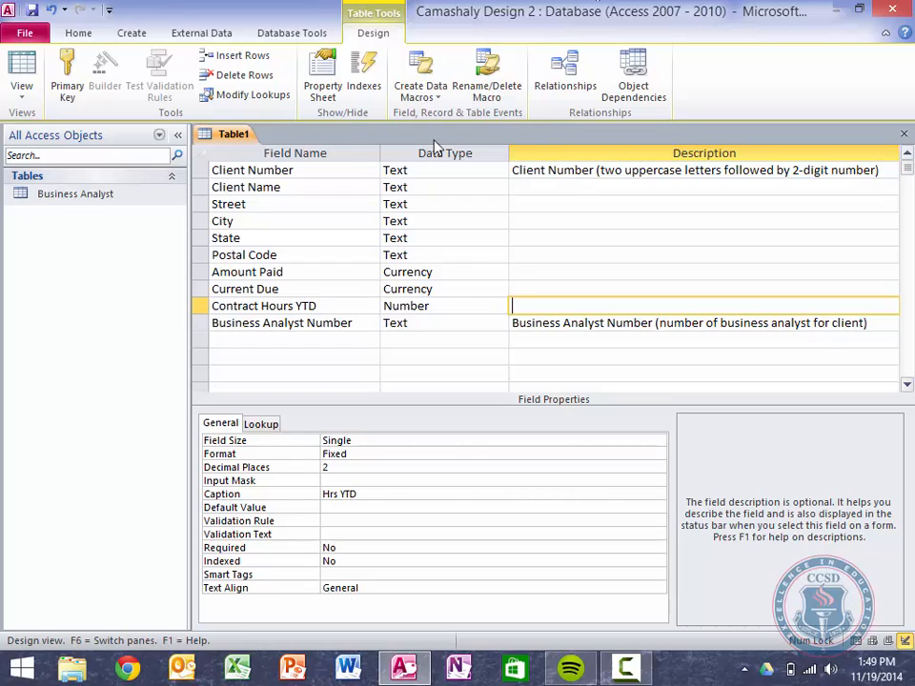
Save the new table as Client Table and let an automatic primary key be created.
left_click(31, 10)
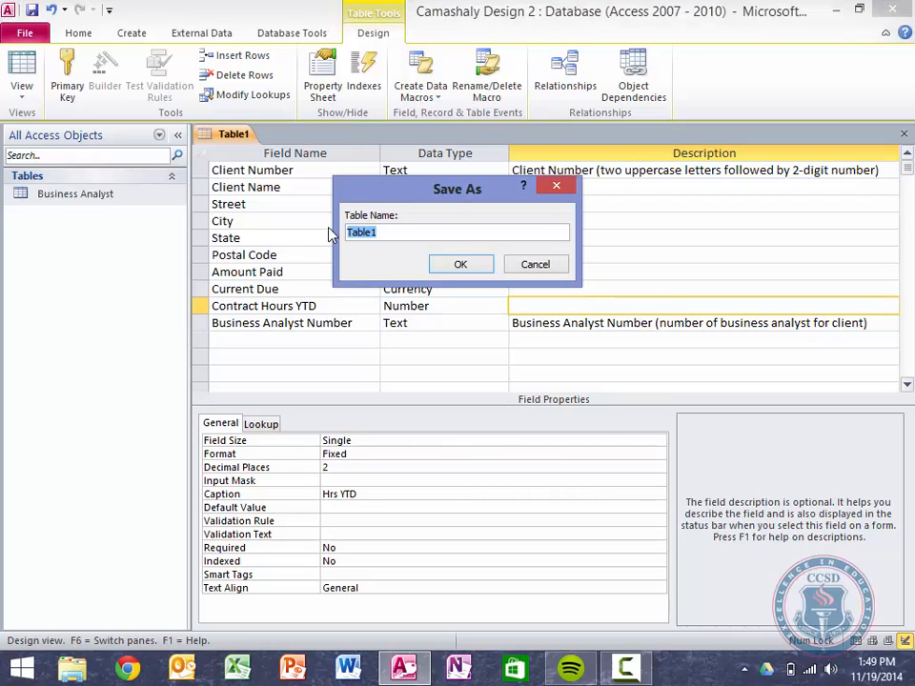
type("Client Table")
key("Return")
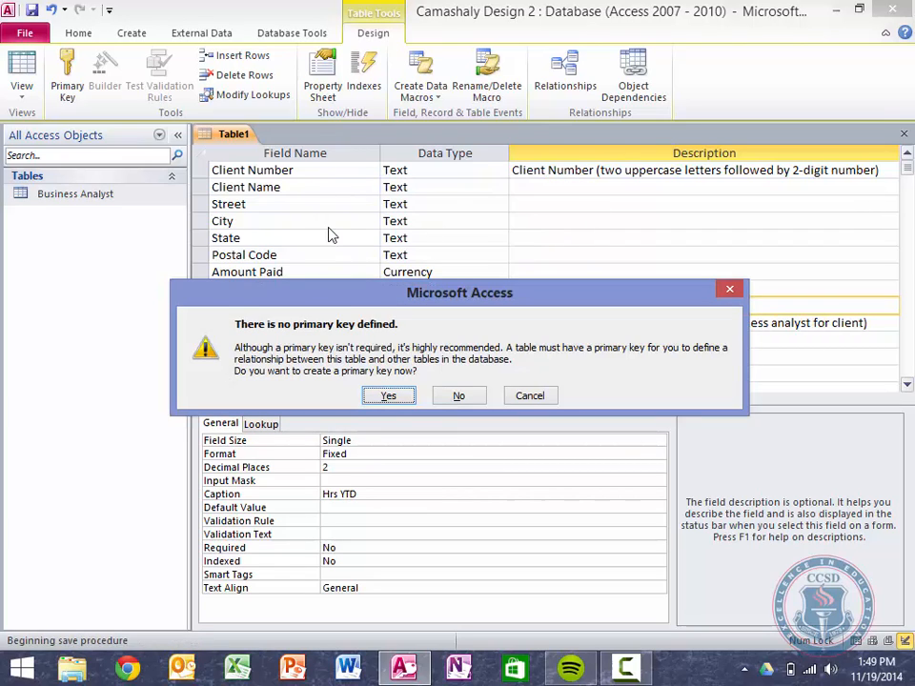
key("Return")
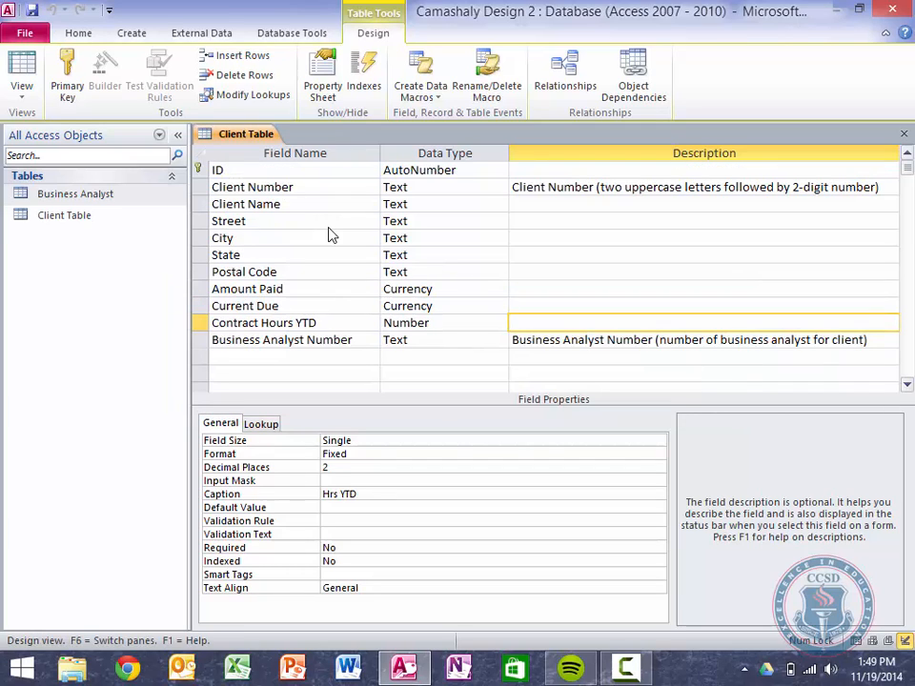
Make Client Number the primary key of Client Table instead of the ID field.
right_click(200, 170)
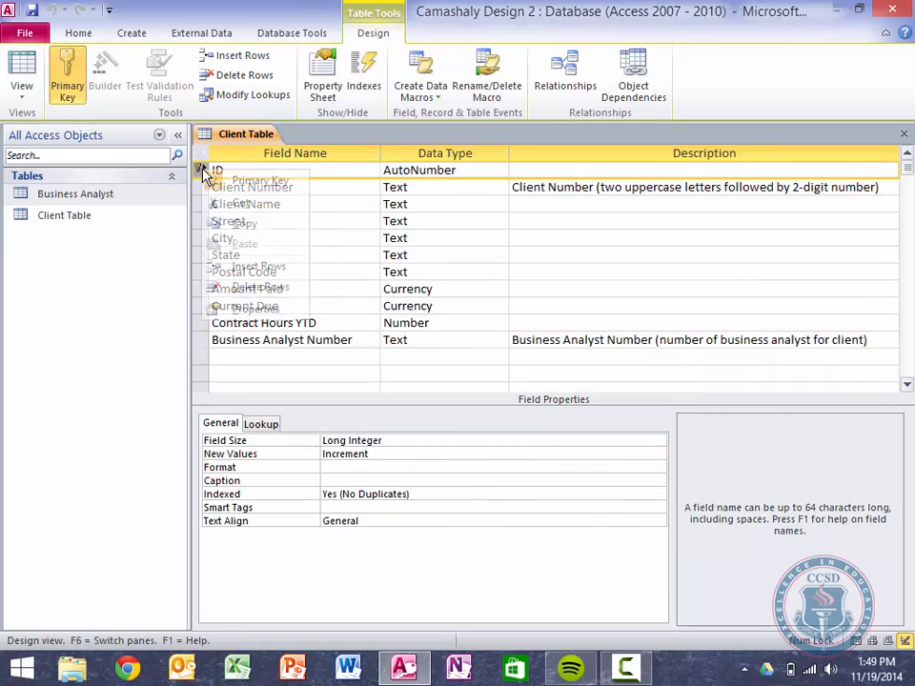
right_click(350, 187)
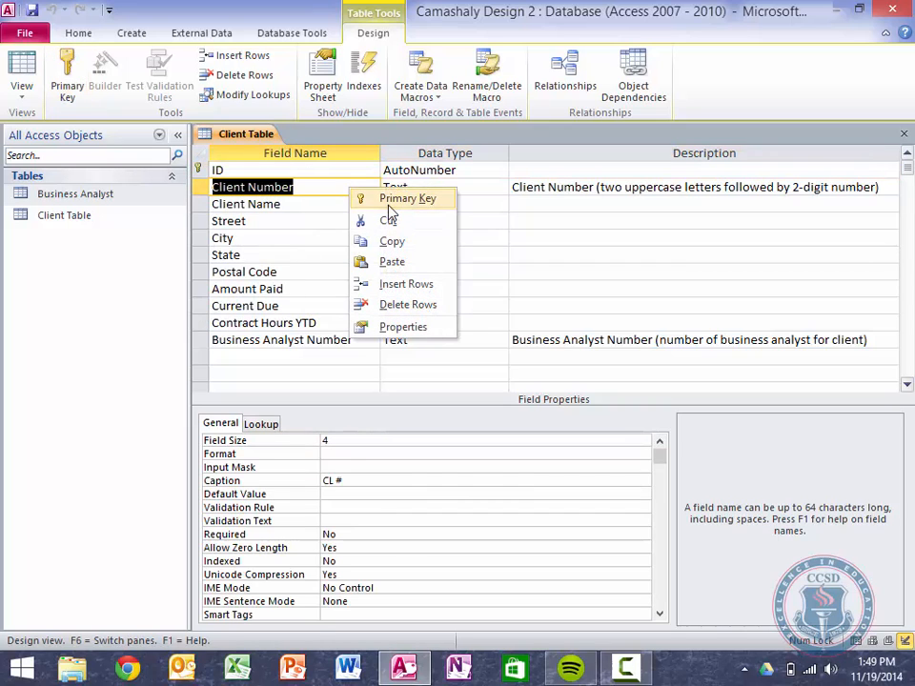
left_click(389, 200)
Delete the automatically added ID field from the Client Table design.
left_click(201, 172)
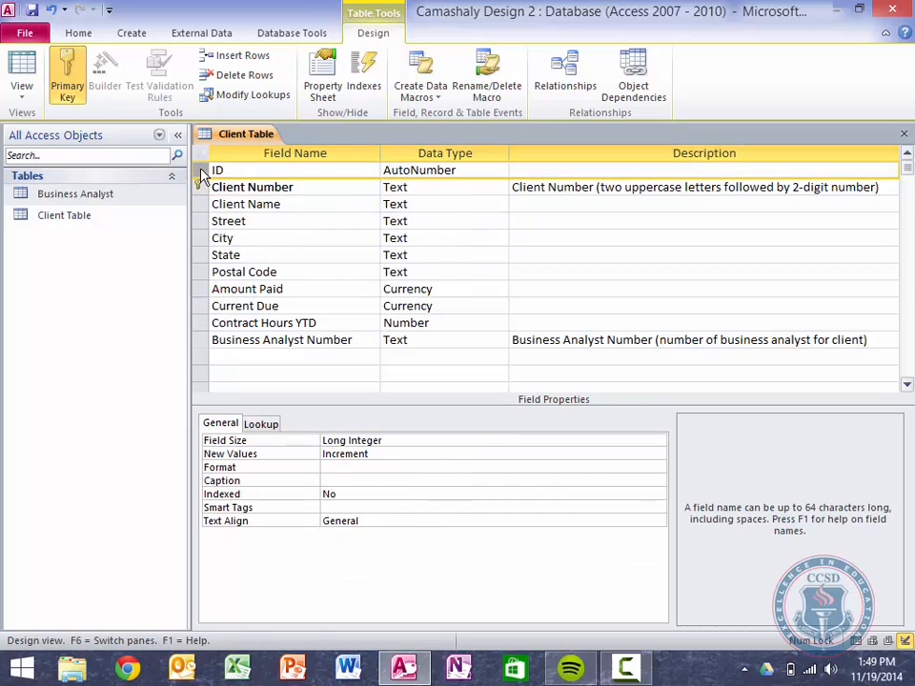
right_click(202, 175)
left_click(254, 288)
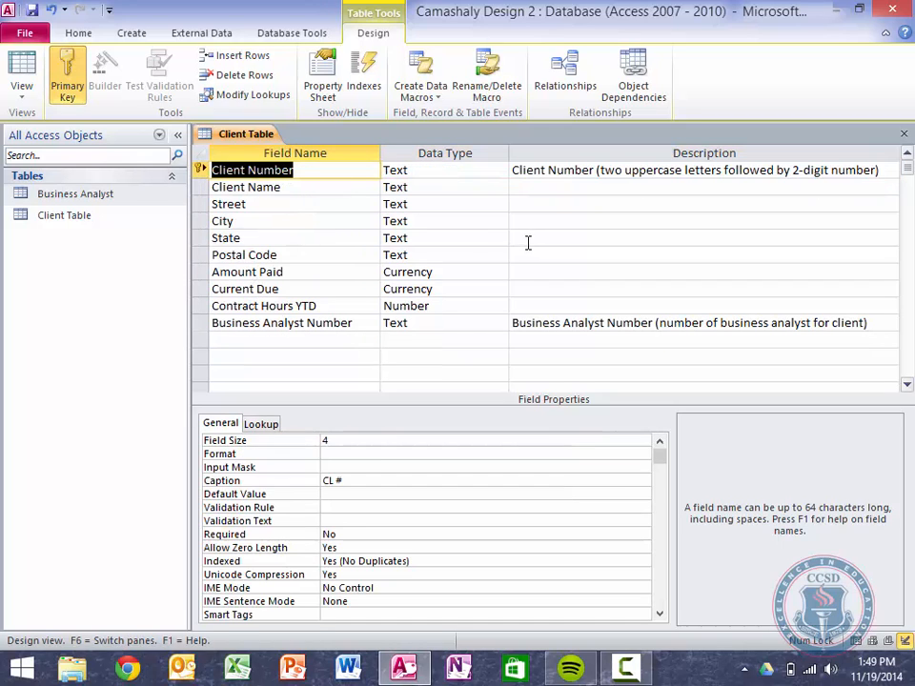
Save the design changes to Client Table.
left_click(482, 169)
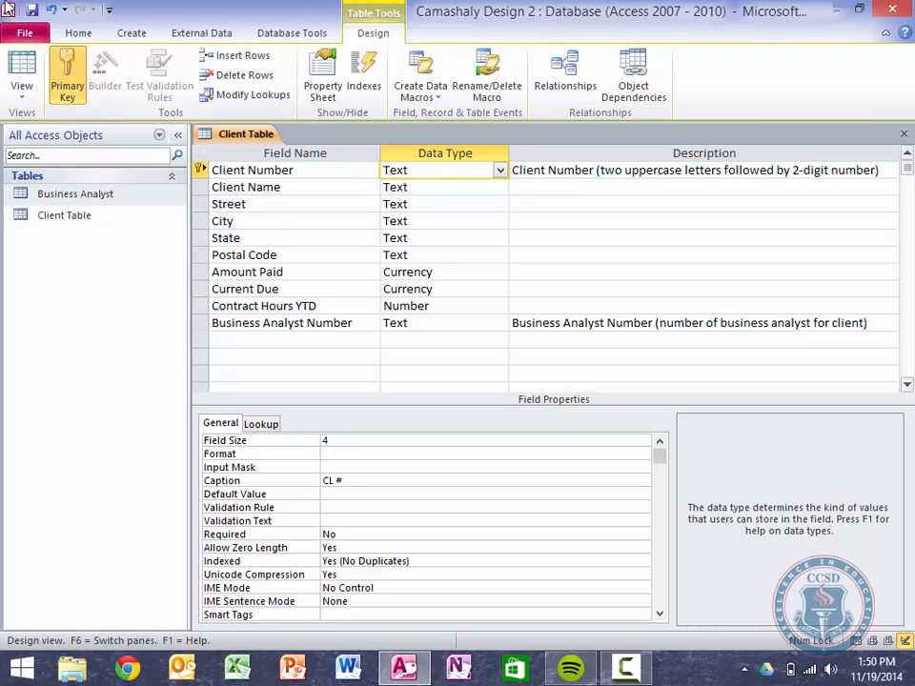
left_click(31, 10)
mouse_move(625, 667)
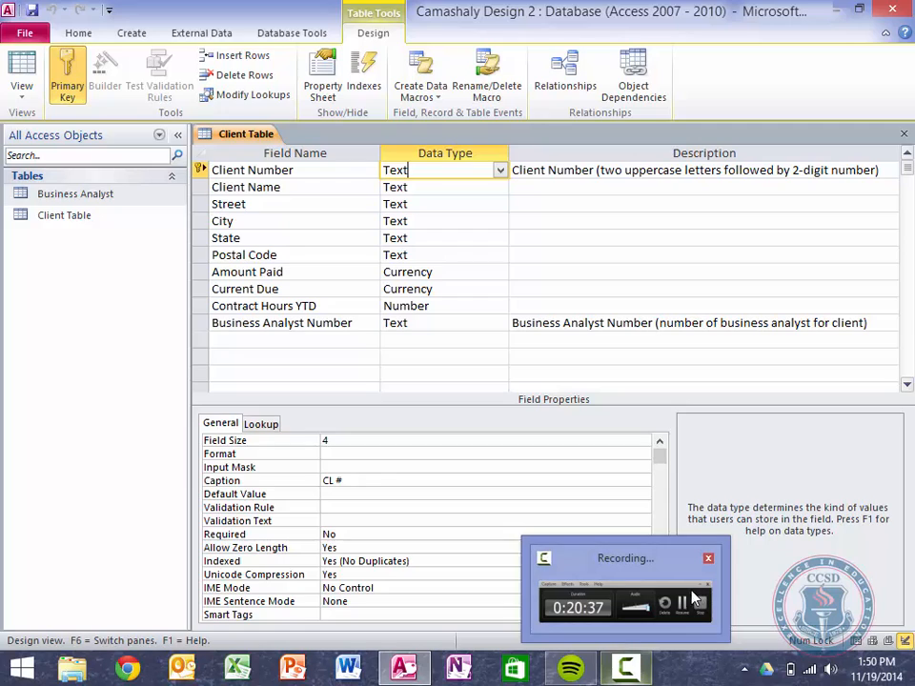
Switch Client Table from its design to Datasheet view.
mouse_move(627, 572)
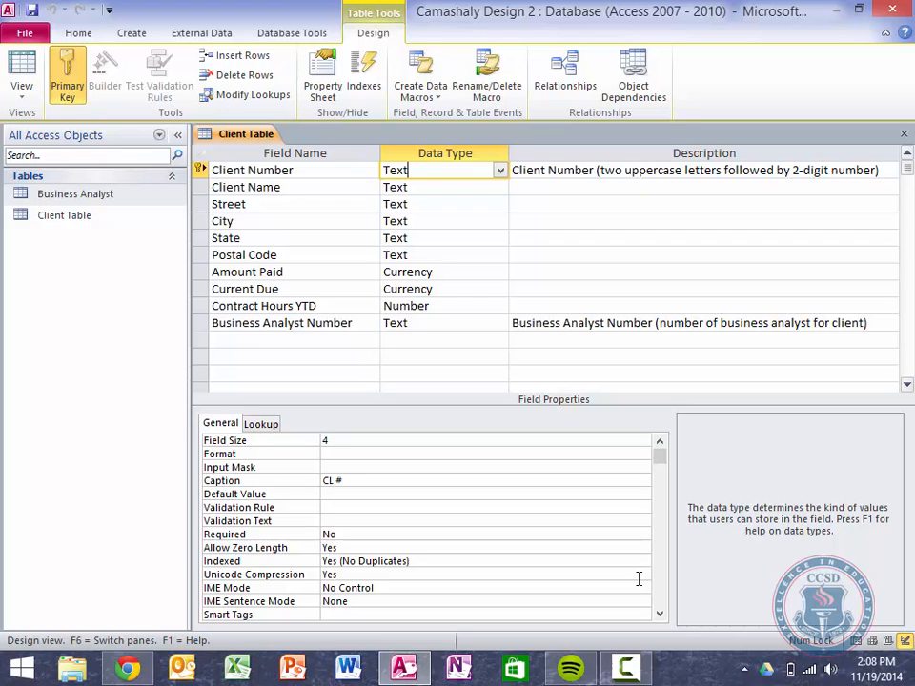
left_click(21, 72)
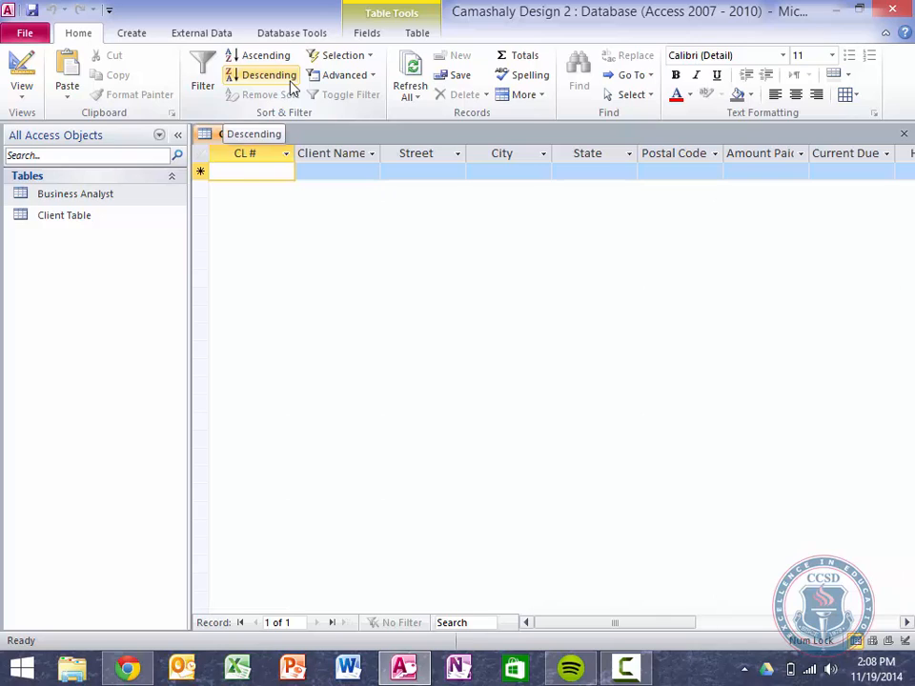
left_click(372, 36)
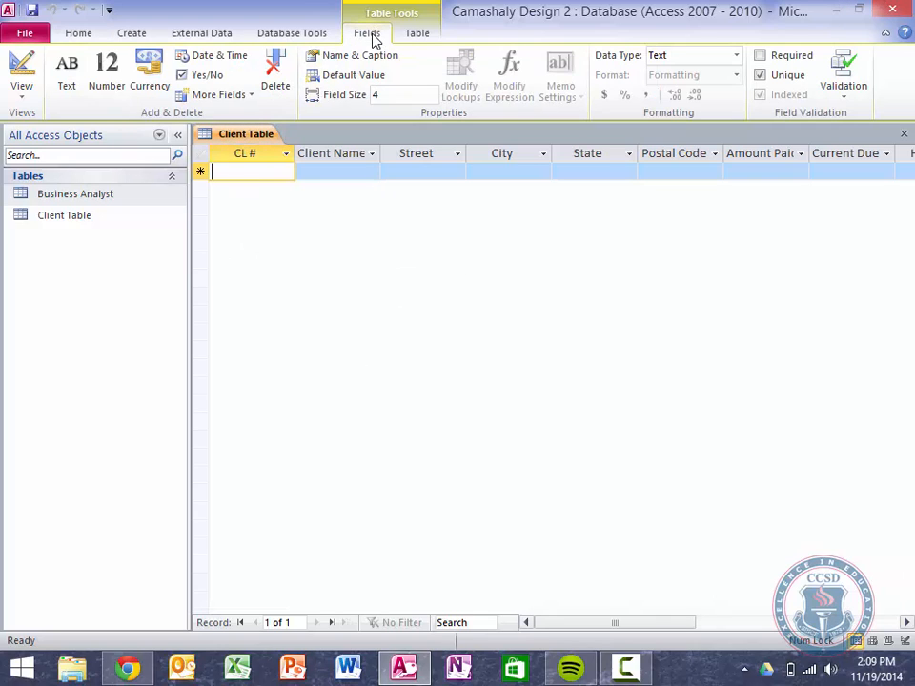
Start an Excel spreadsheet import and choose Camashaly Client Data.xlsx from Google Drive's Classes, APP126, Chapter 1 folder as the source.
left_click(223, 36)
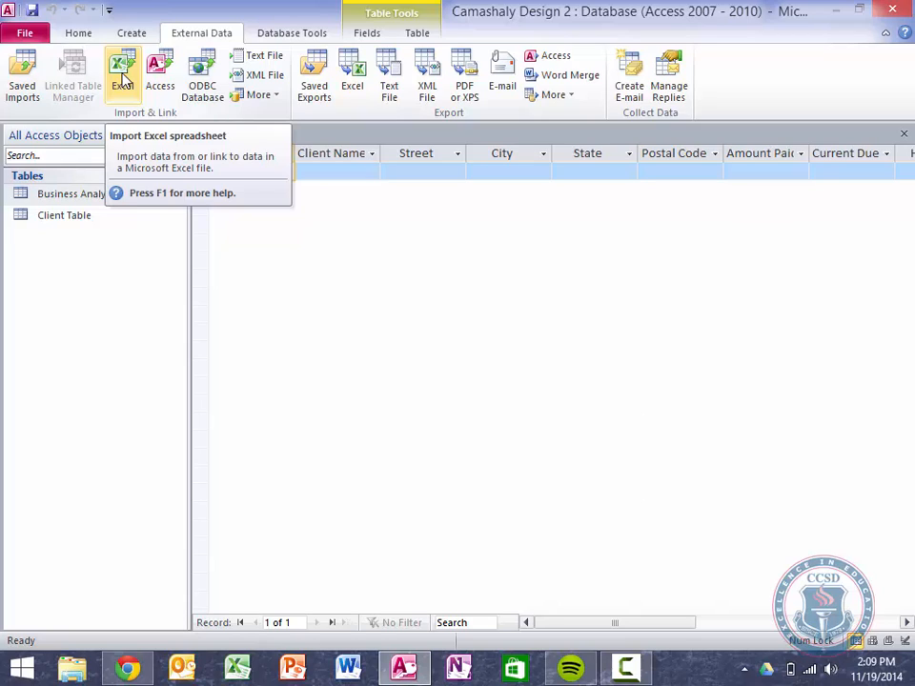
left_click(115, 69)
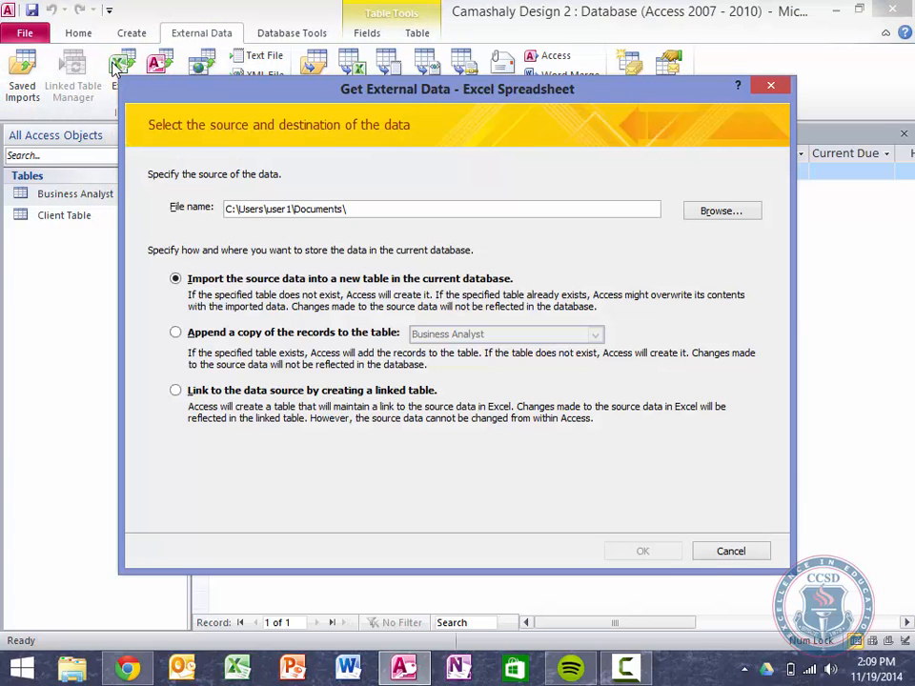
left_click(728, 211)
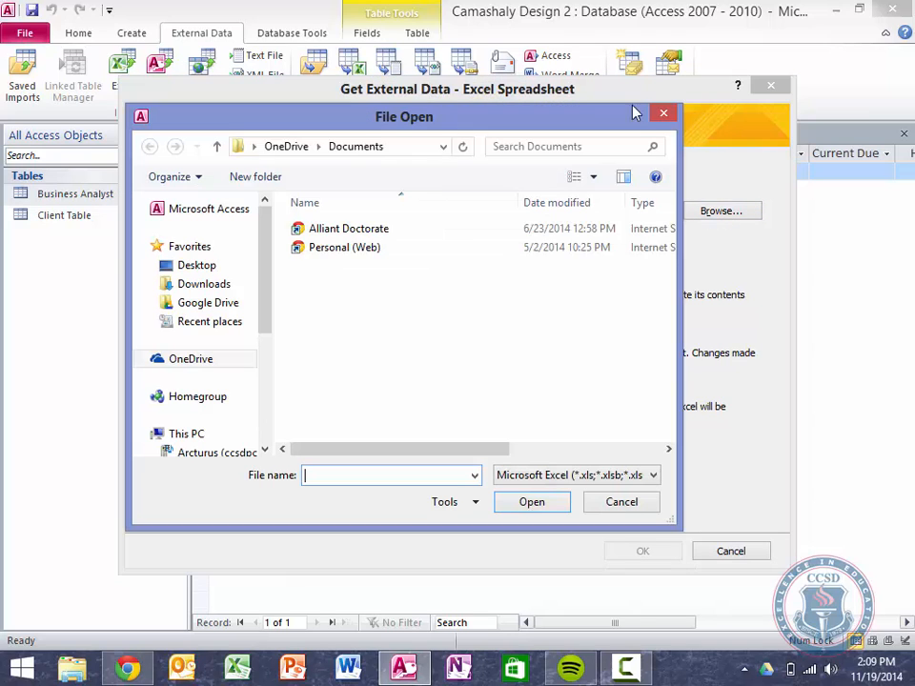
left_click(204, 303)
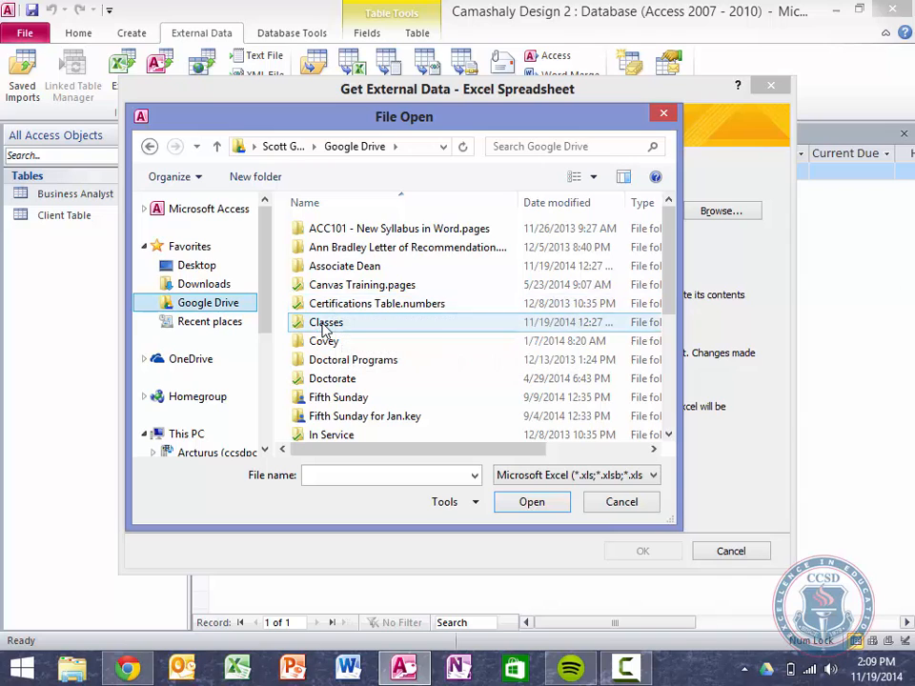
double_click(325, 323)
scroll(330, 379, "down", 1)
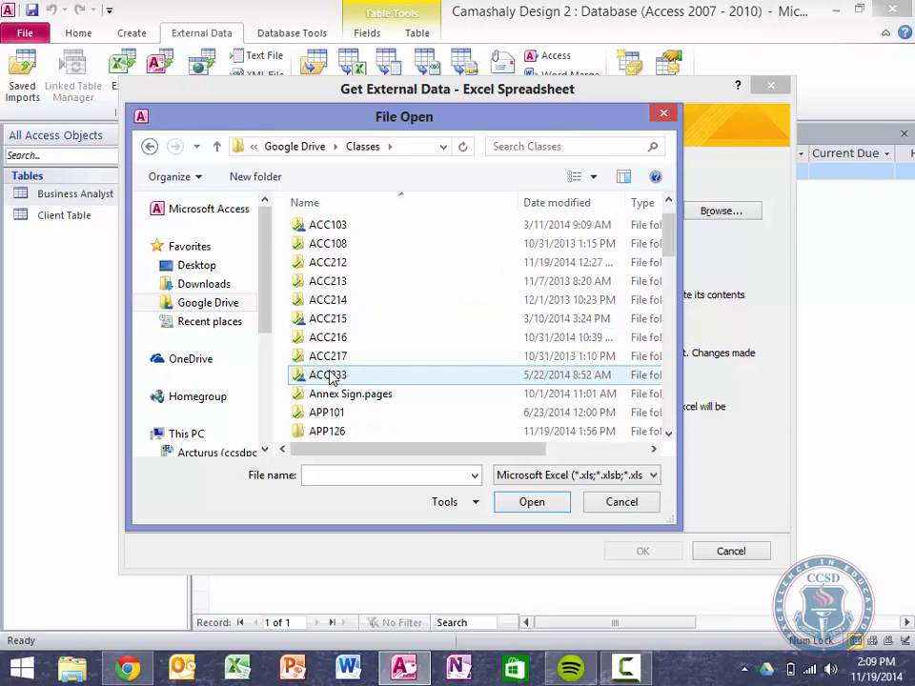
scroll(331, 379, "down", 1)
double_click(327, 375)
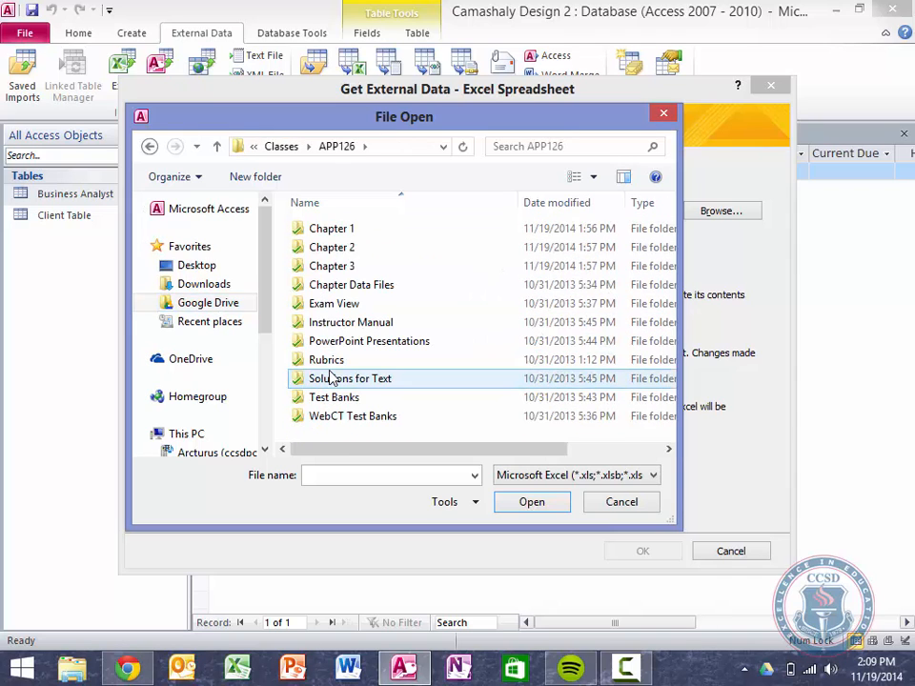
double_click(334, 231)
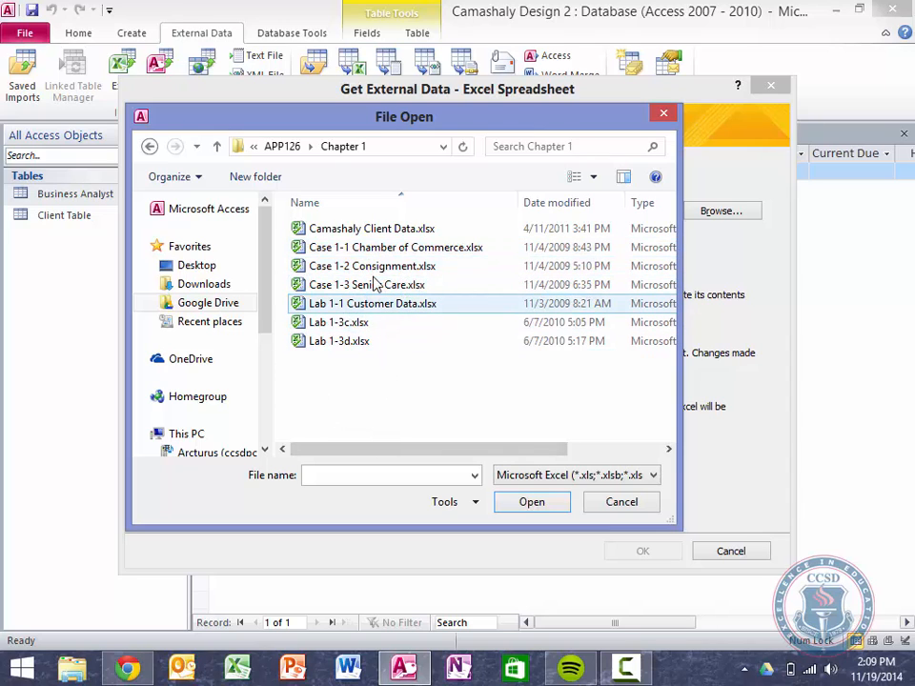
left_click(372, 228)
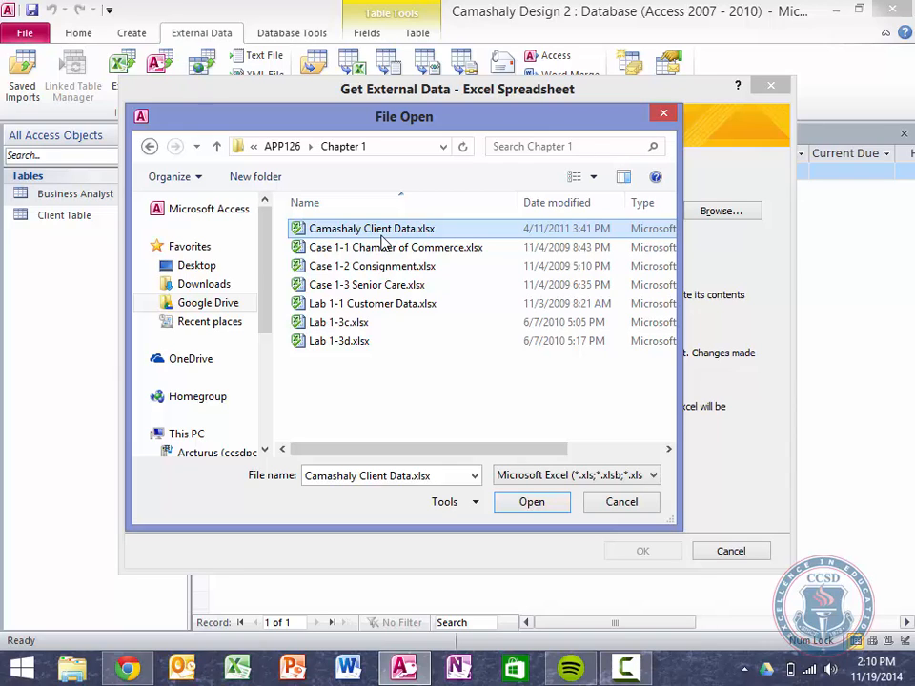
left_click(535, 508)
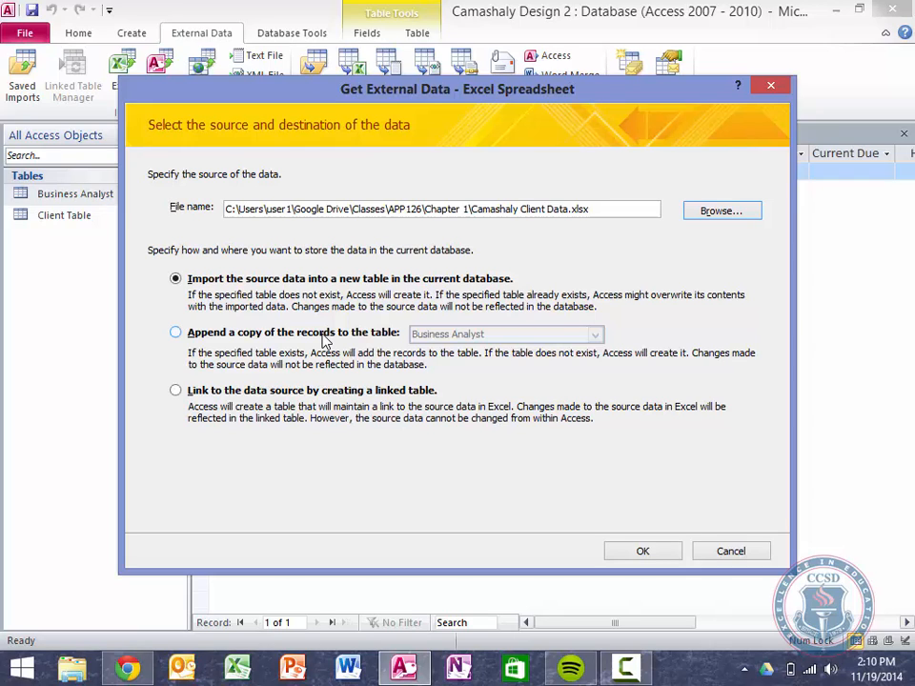
Set the import to append a copy of the records to Client Table, saving and closing the open table to proceed.
left_click(176, 331)
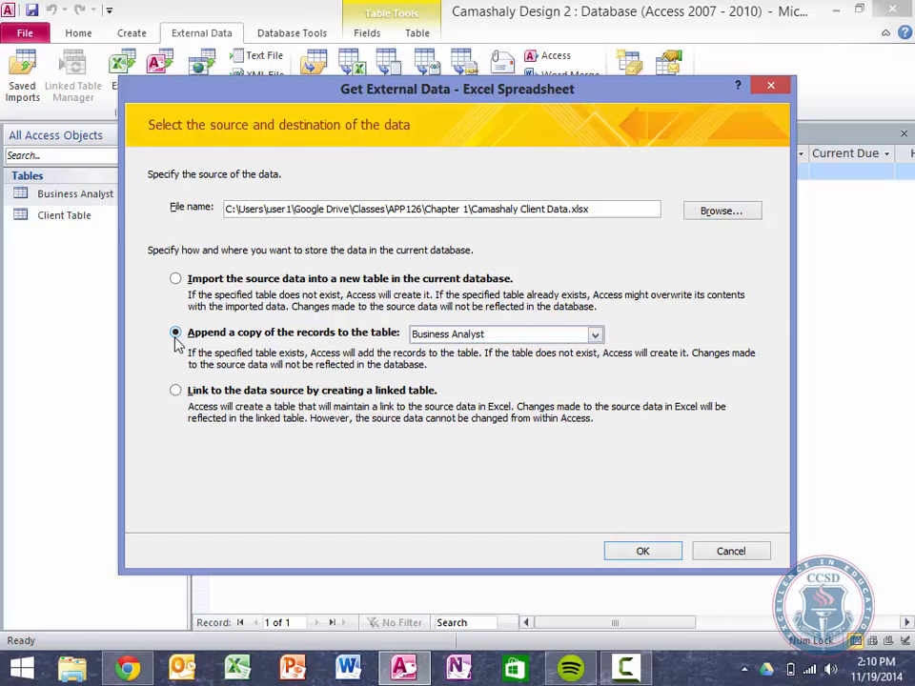
left_click(594, 336)
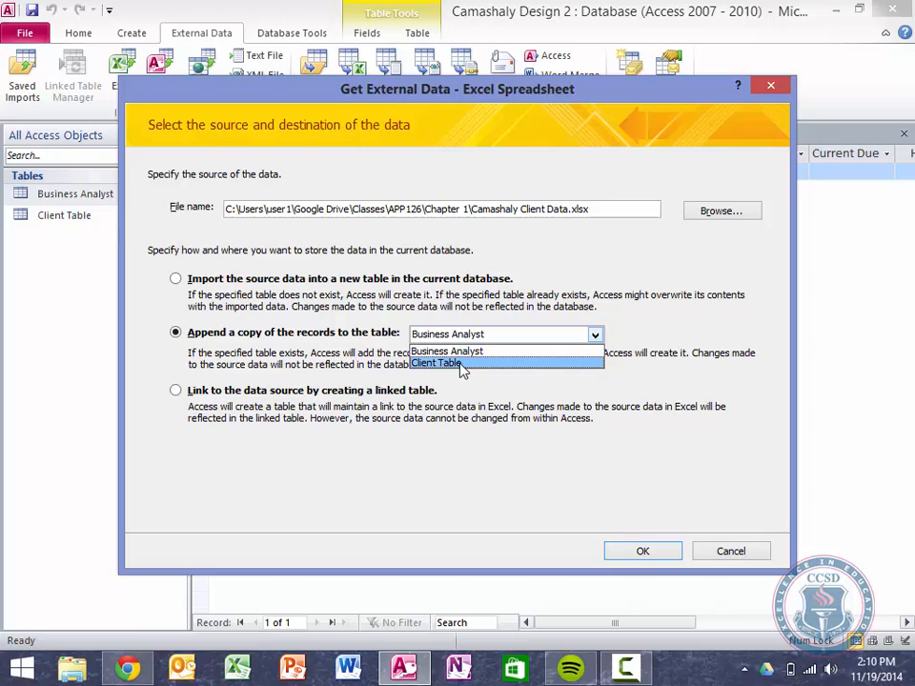
left_click(448, 363)
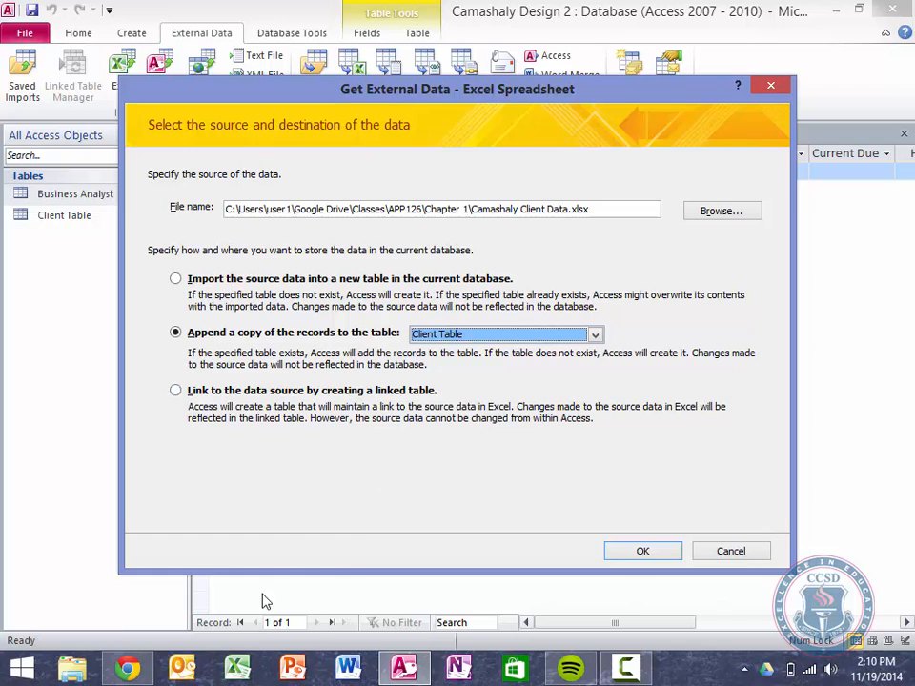
left_click(669, 558)
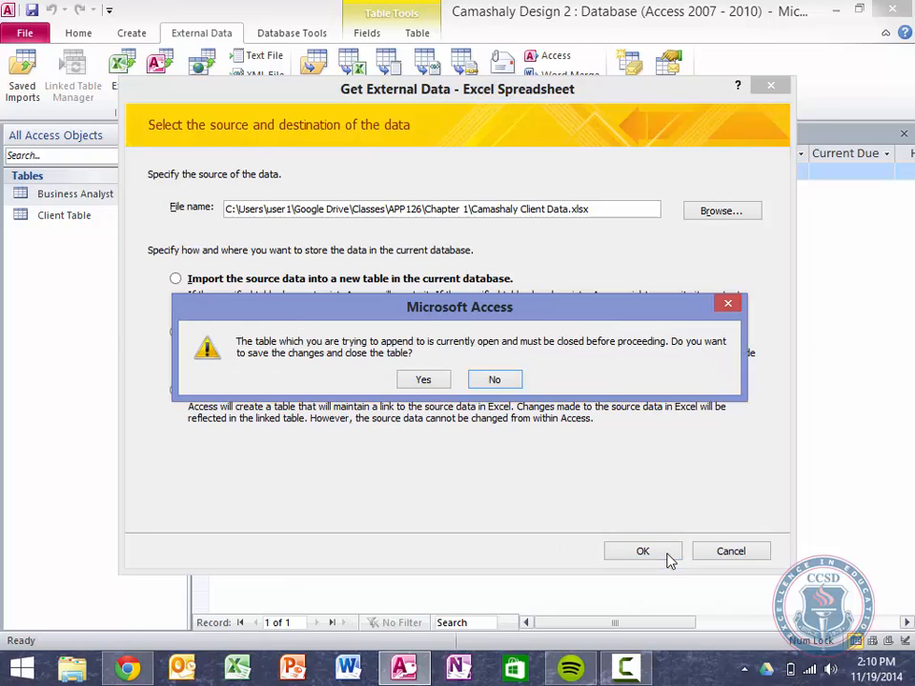
left_click(424, 380)
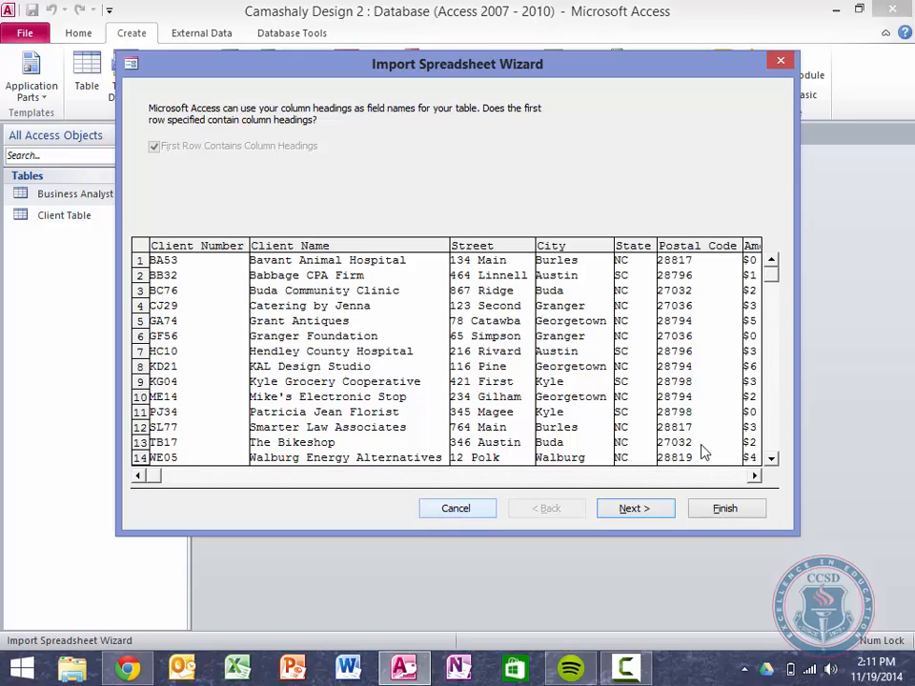
Check the spreadsheet's columns and finish the import into Client Table without table analysis or saved import steps.
left_click(754, 475)
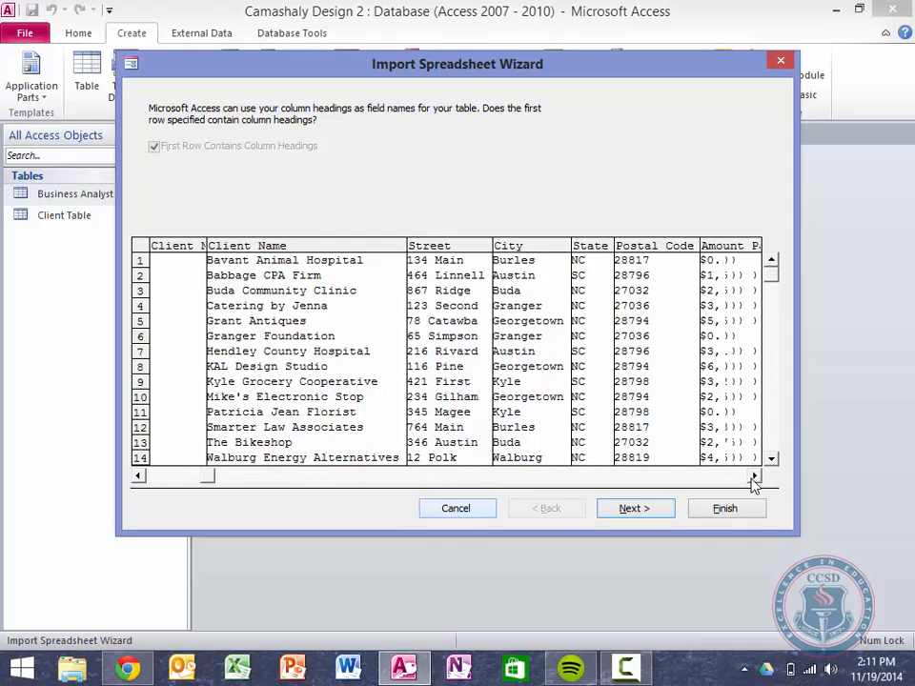
left_click_drag(754, 476, 754, 475)
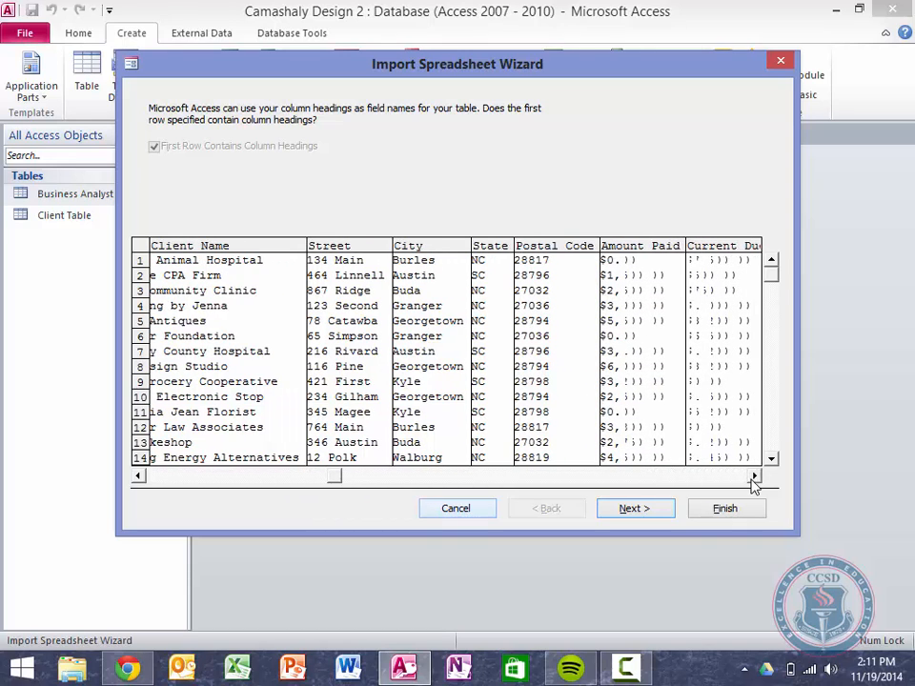
left_click(633, 509)
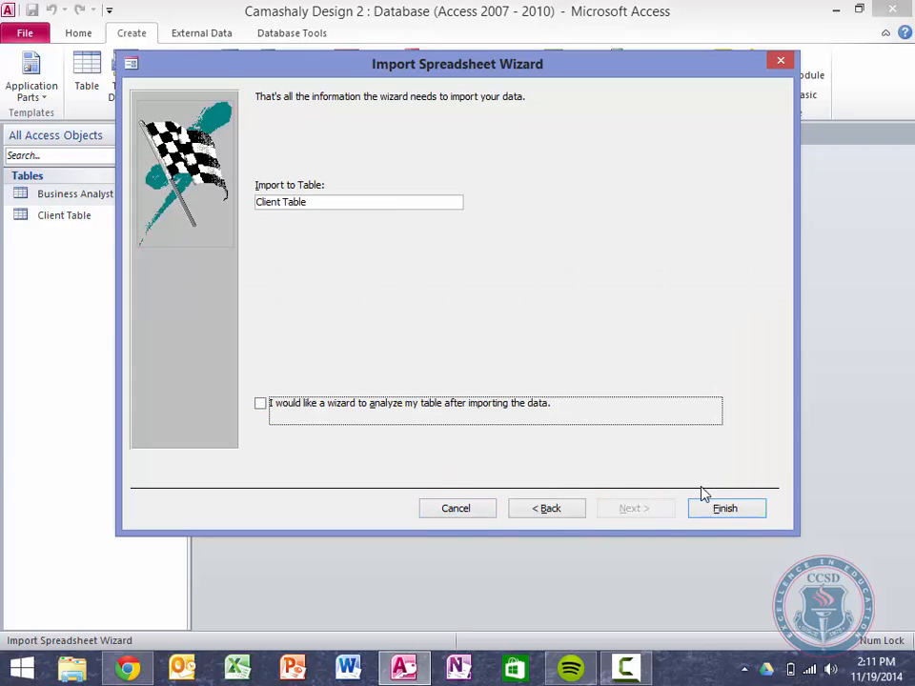
left_click(720, 513)
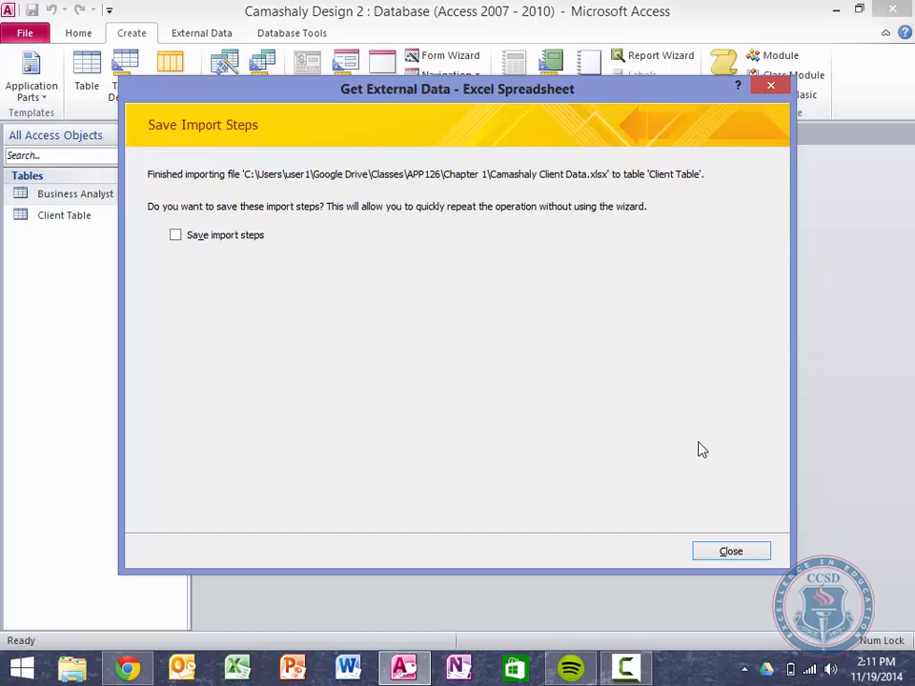
left_click(717, 554)
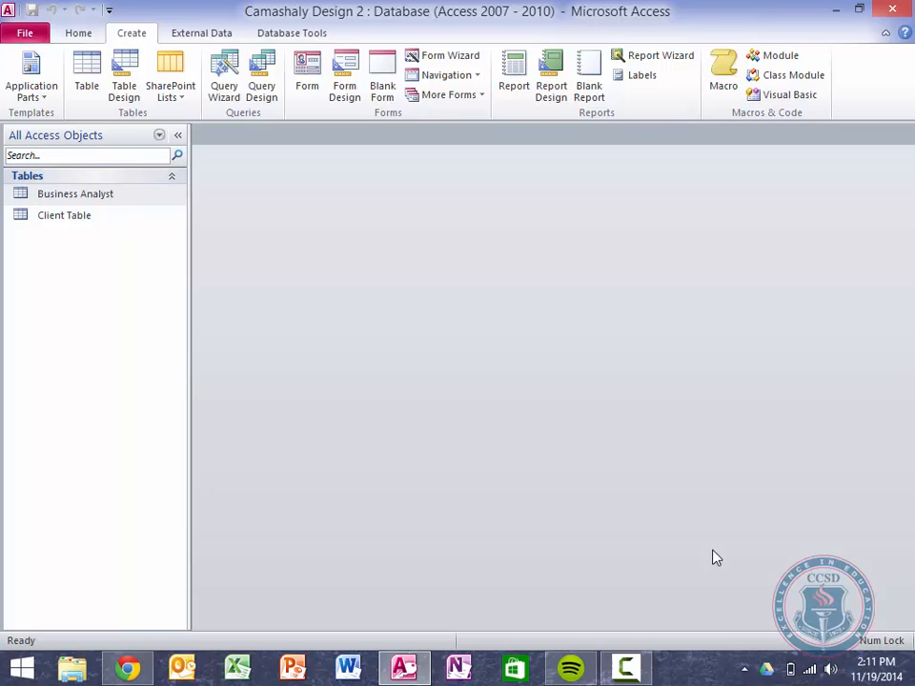
Open Client Table, review the imported records across all columns, and close the table.
double_click(62, 216)
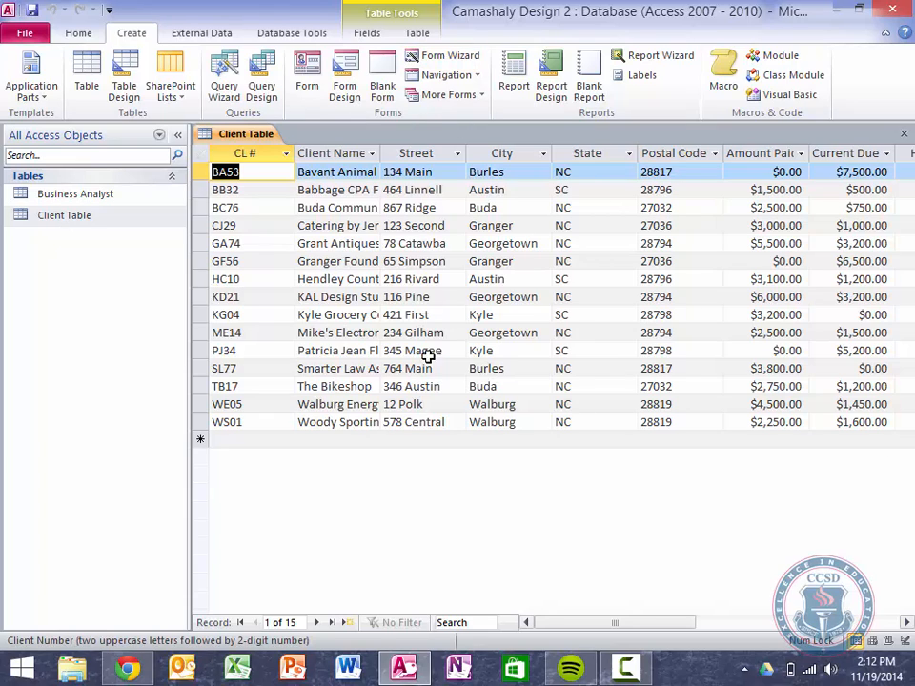
left_click_drag(629, 631, 704, 609)
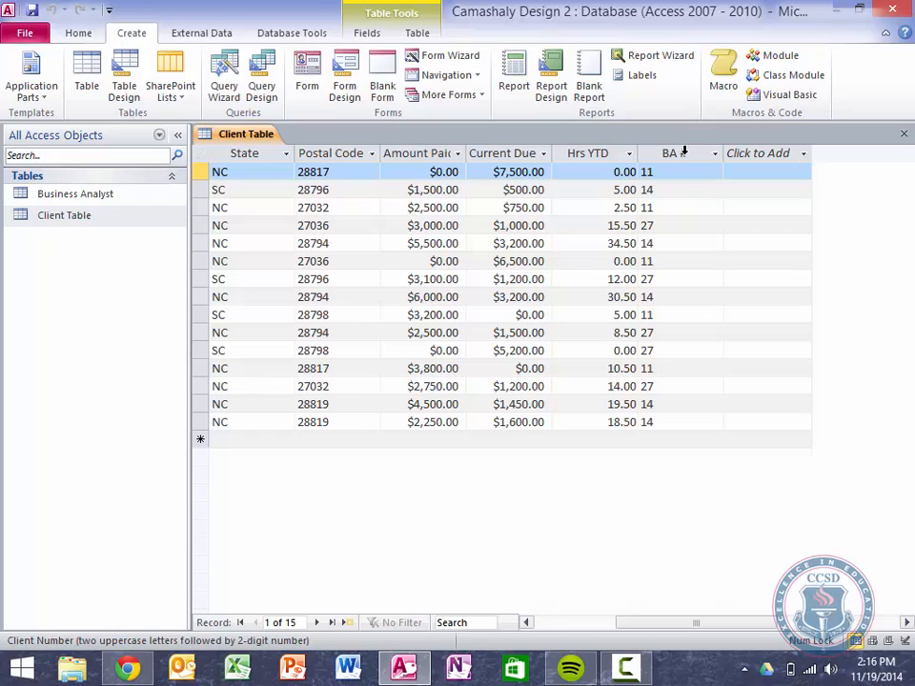
left_click(623, 666)
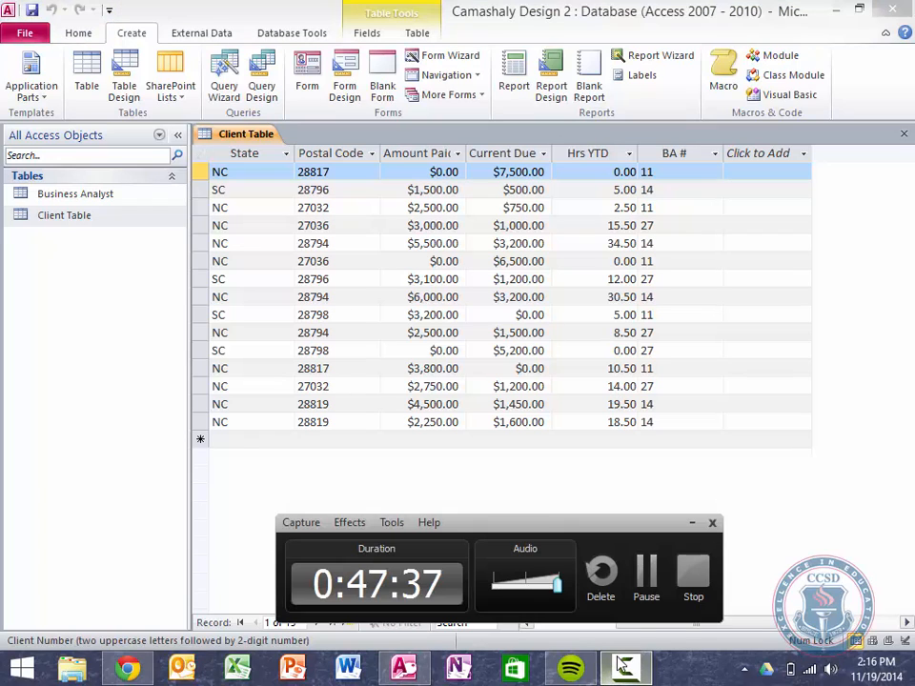
left_click(647, 583)
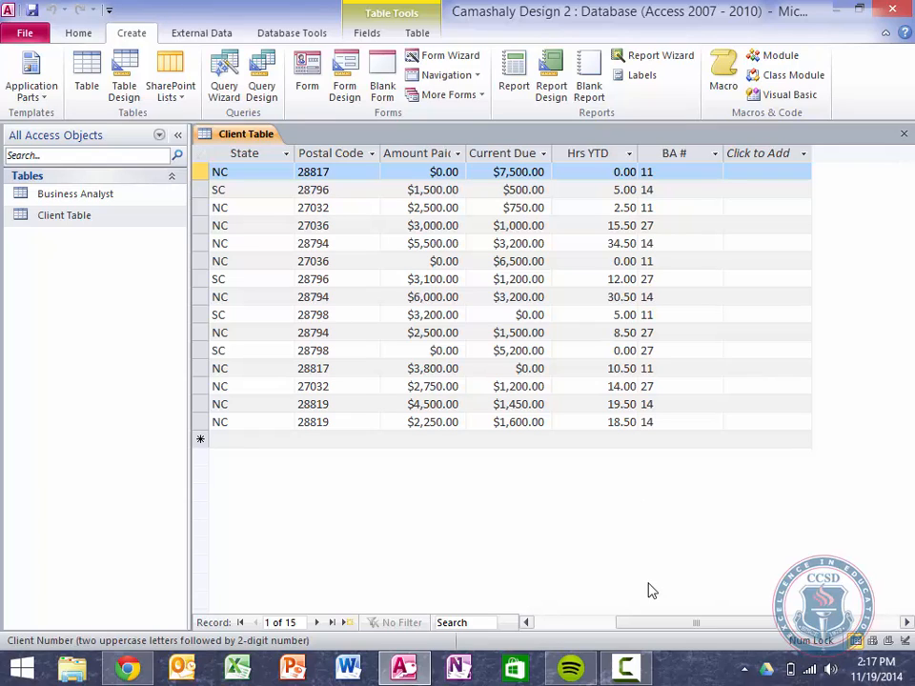
right_click(228, 137)
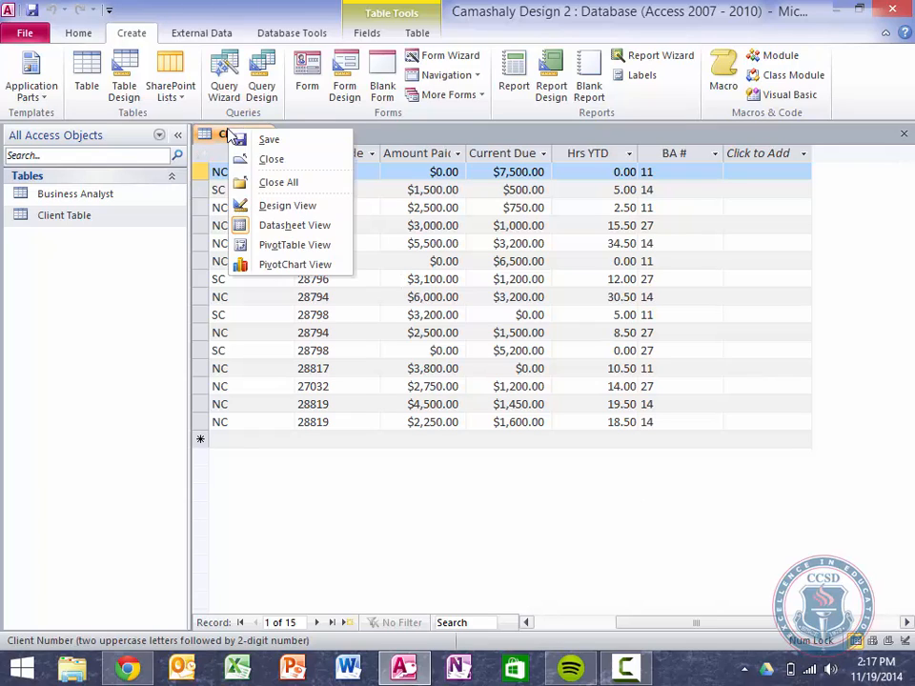
left_click(273, 159)
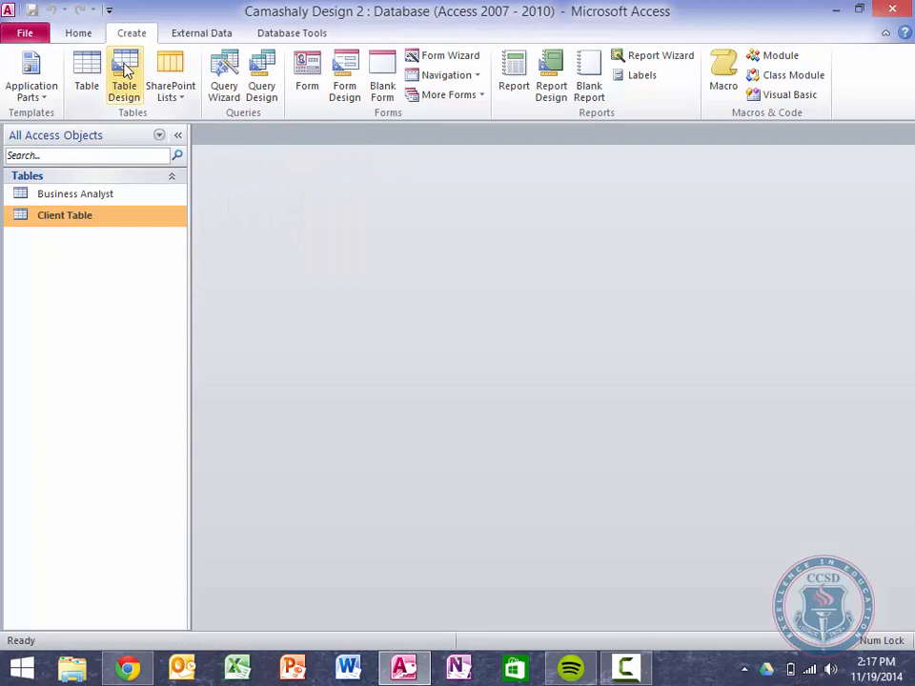
Start a simple query on Client Table with the fields Client Number, Client Name, Amount Paid, Current Due and Contract Hours YTD.
left_click(227, 71)
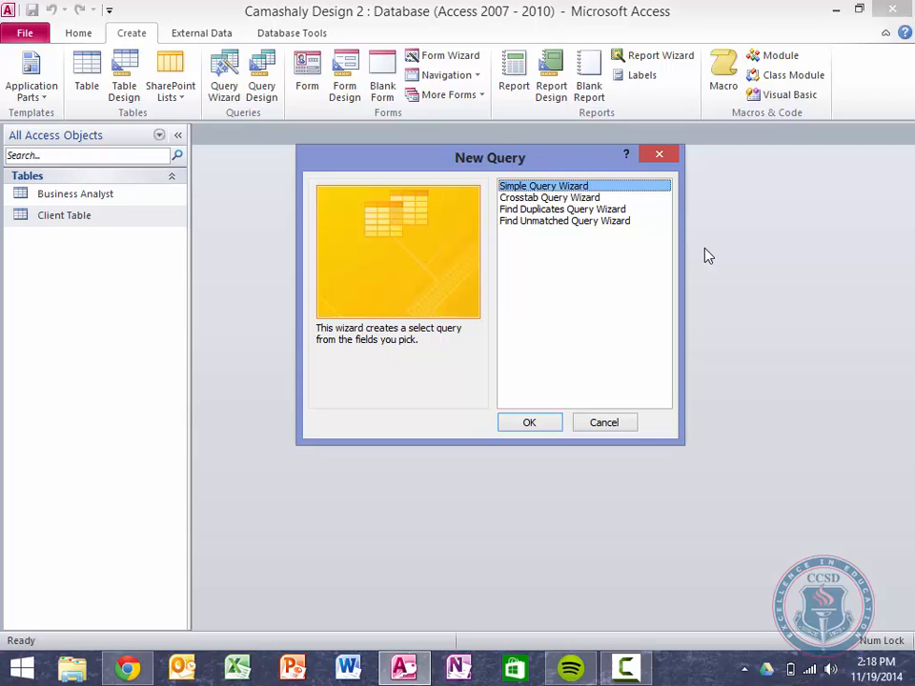
left_click(547, 423)
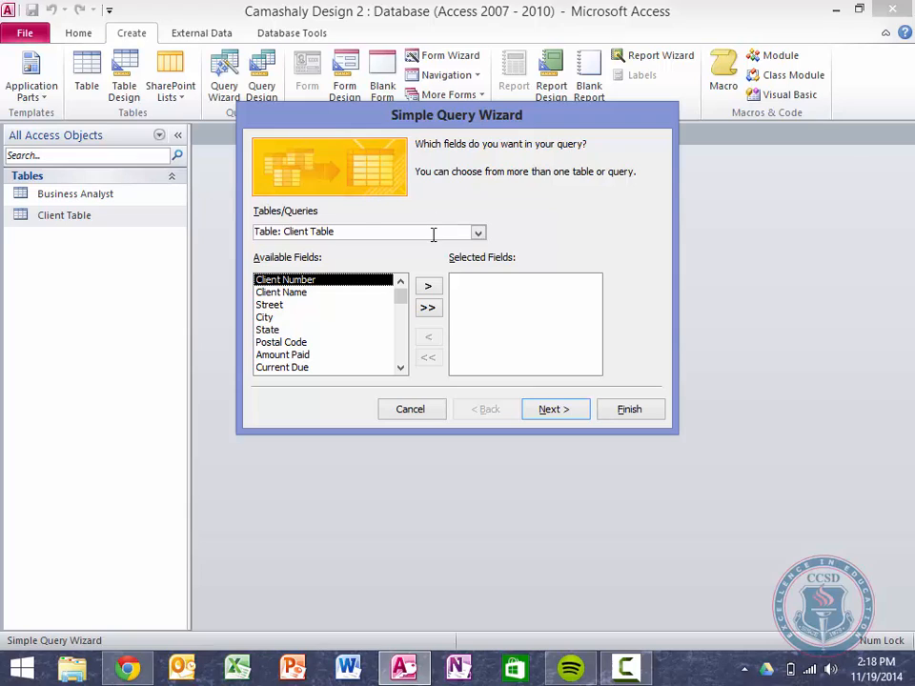
key("ctrl")
key("ctrl")
key("ctrl")
double_click(304, 280)
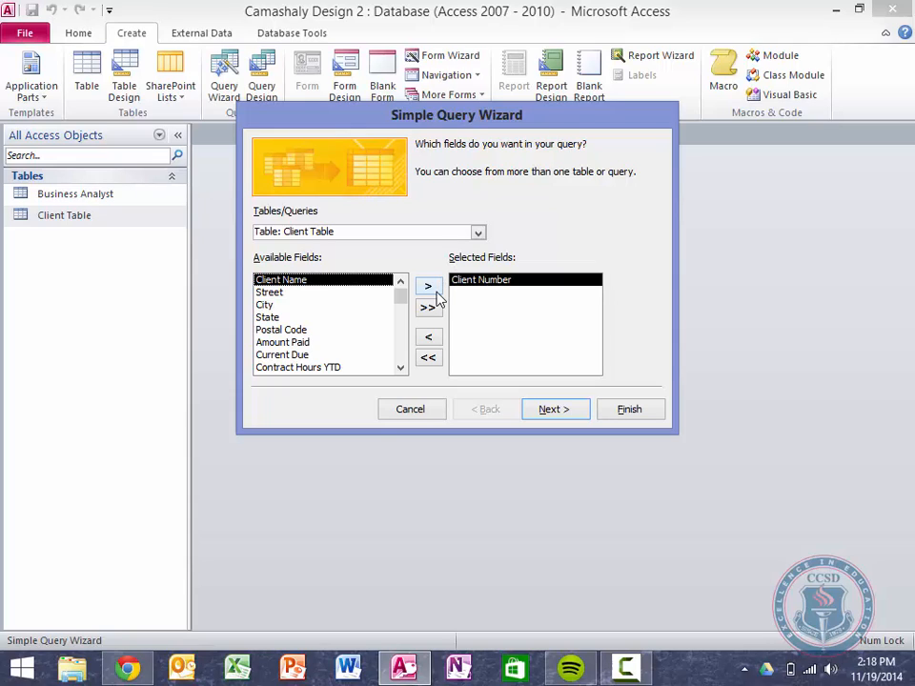
double_click(315, 281)
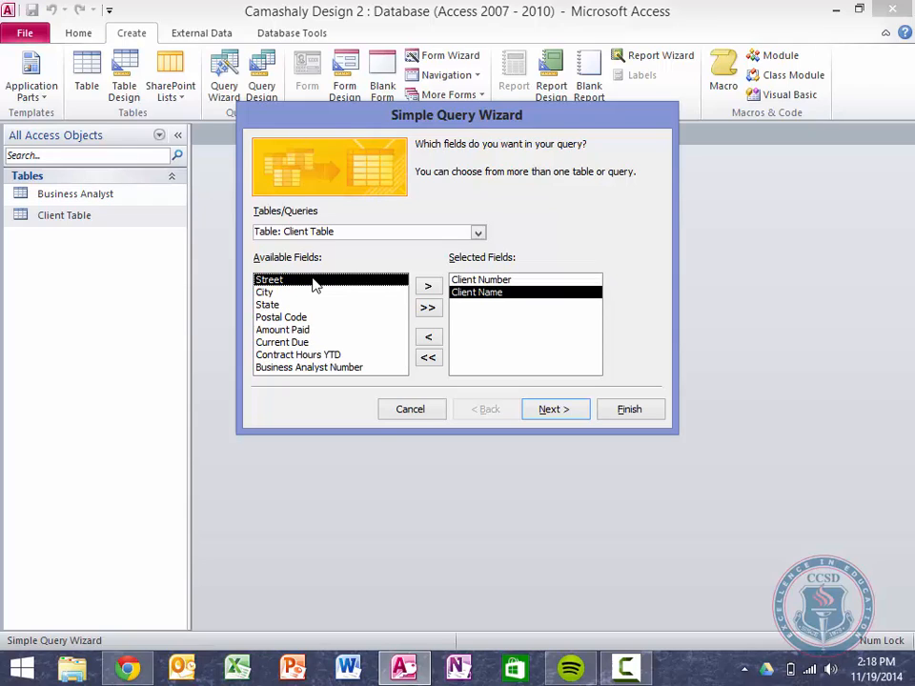
double_click(289, 330)
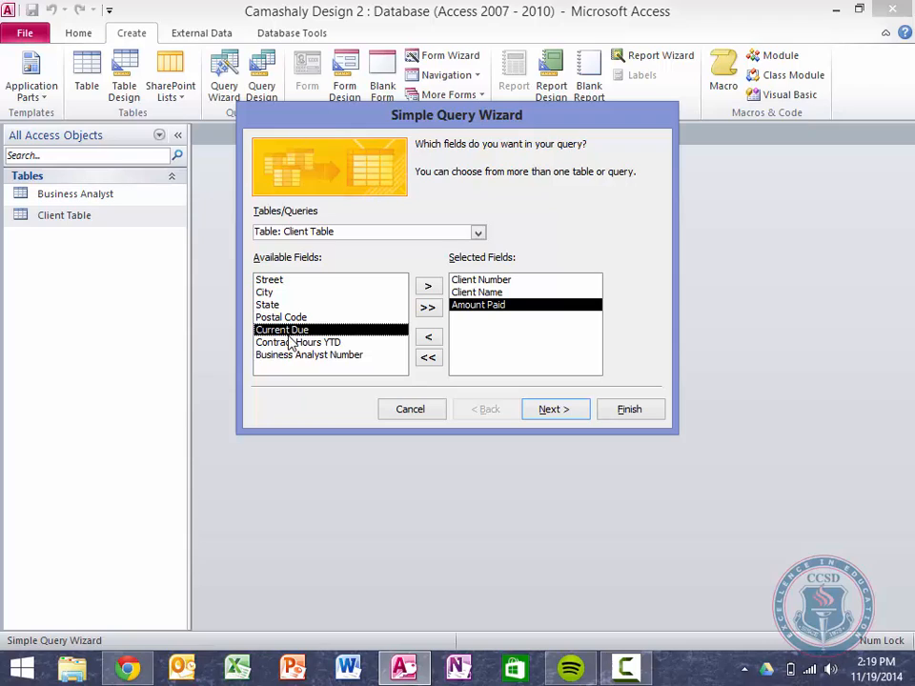
double_click(289, 330)
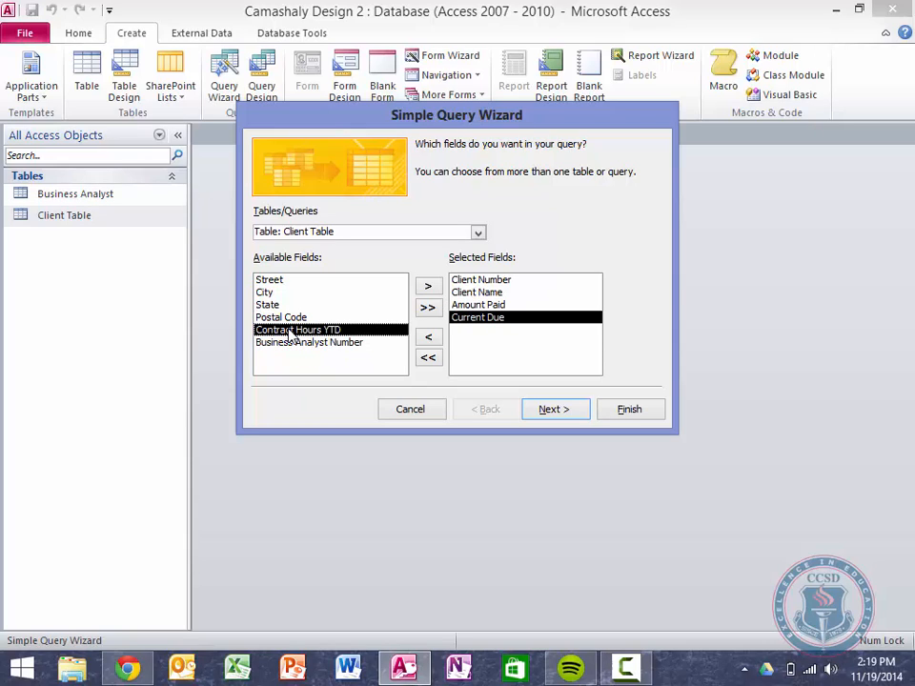
double_click(290, 330)
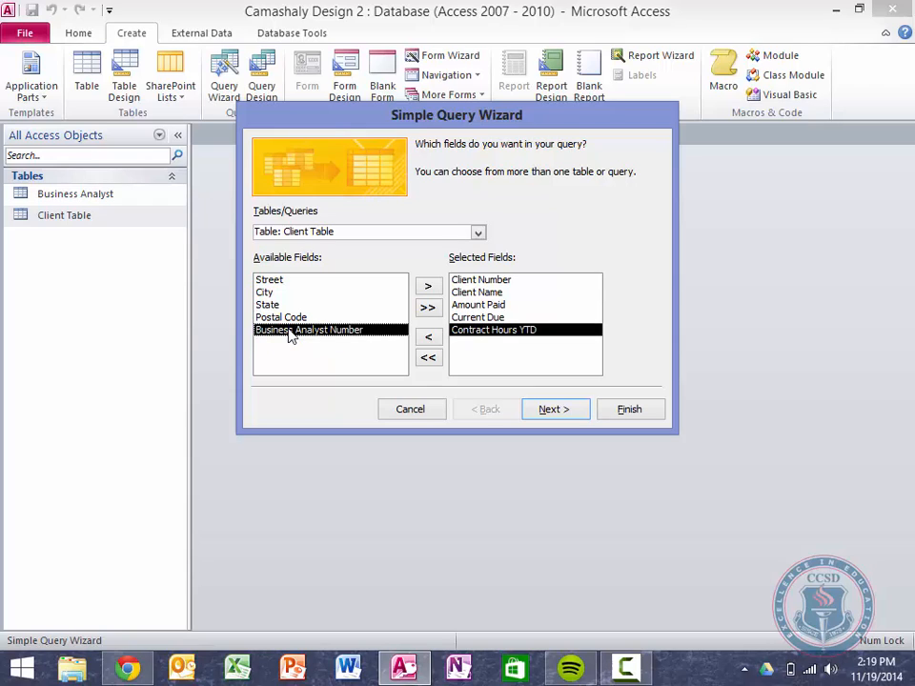
Add the Business Analyst Number field and finish the detail query as Client Table Query, opened to view its information.
double_click(290, 330)
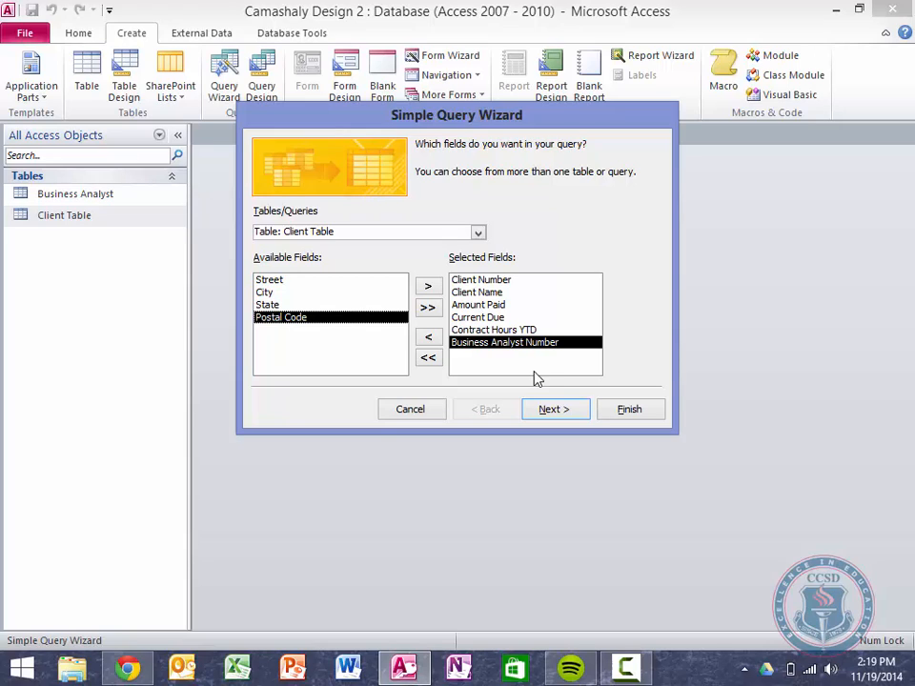
left_click(567, 415)
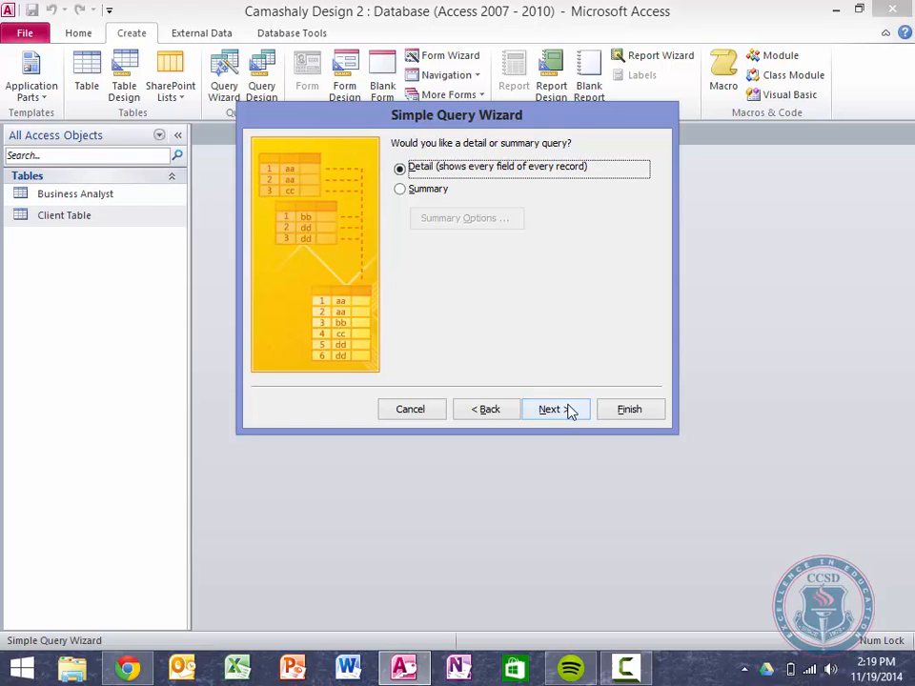
left_click(569, 410)
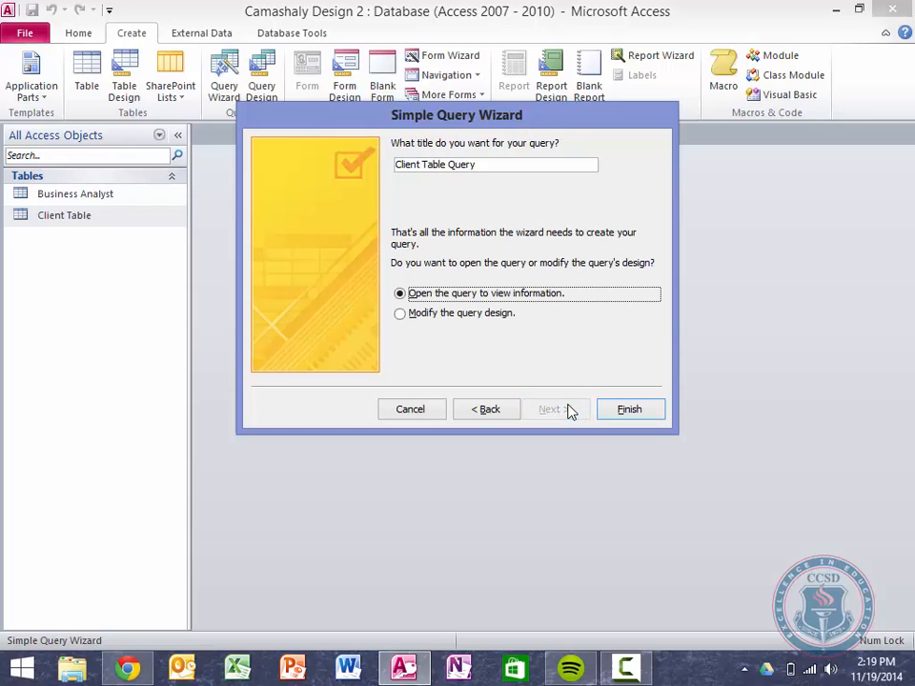
left_click(619, 410)
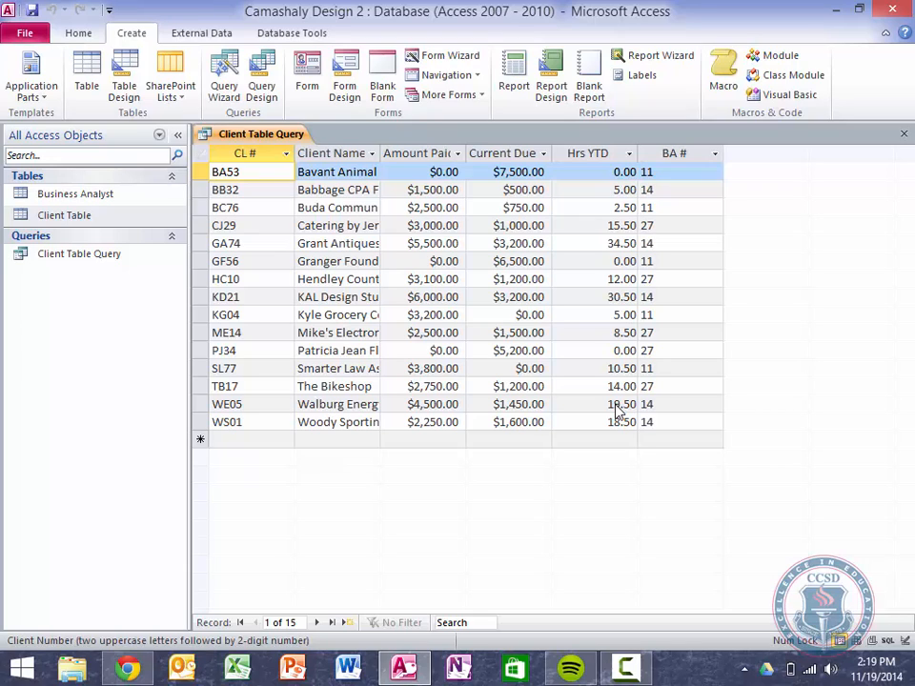
In the query's design, set the Business Analyst Number criterion to 11 and run the query.
left_click(30, 65)
left_click(30, 64)
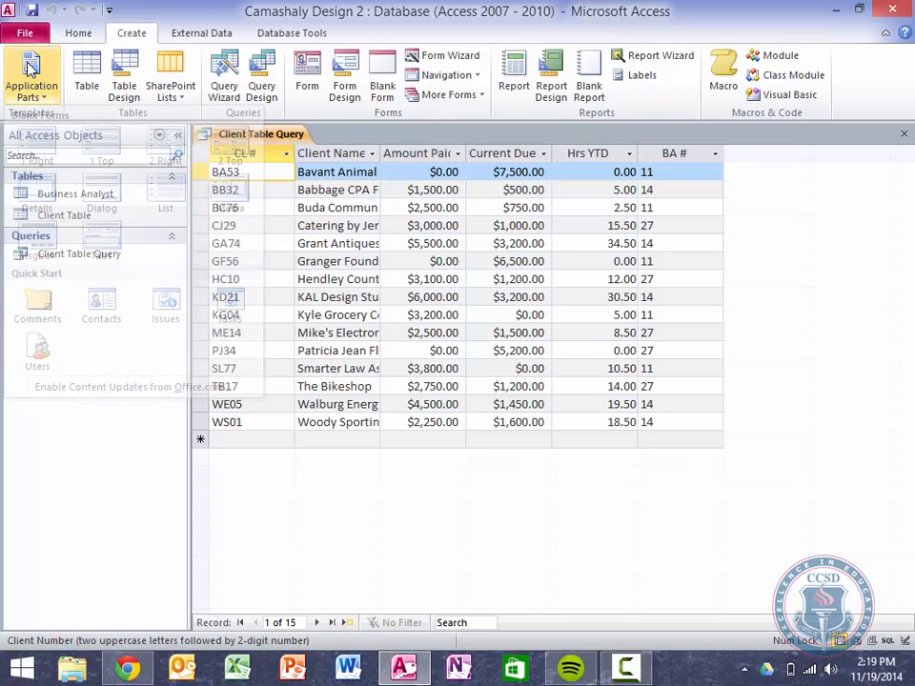
left_click(84, 33)
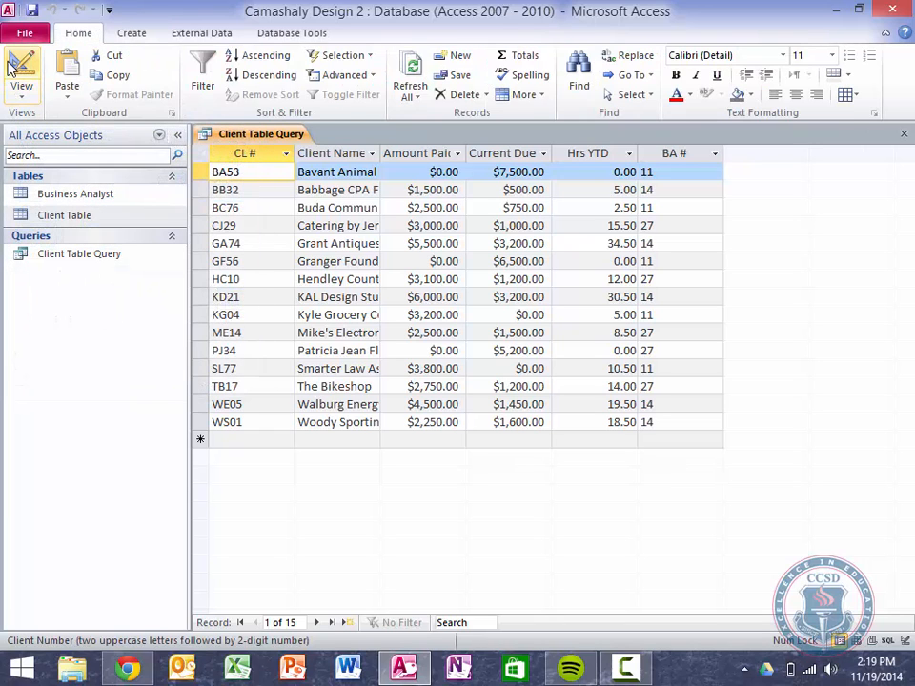
left_click(21, 59)
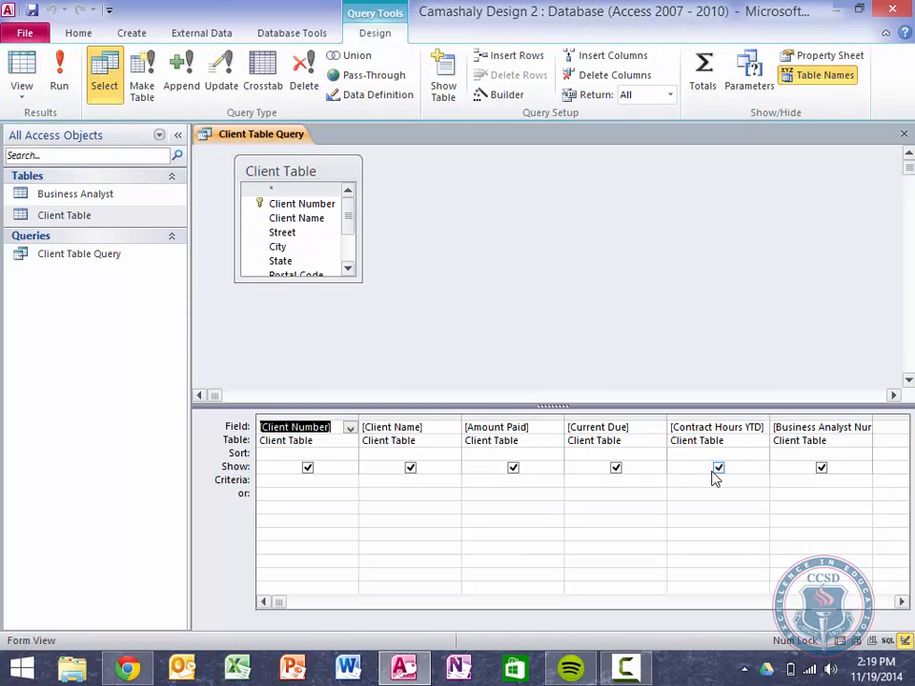
left_click(800, 485)
type("11")
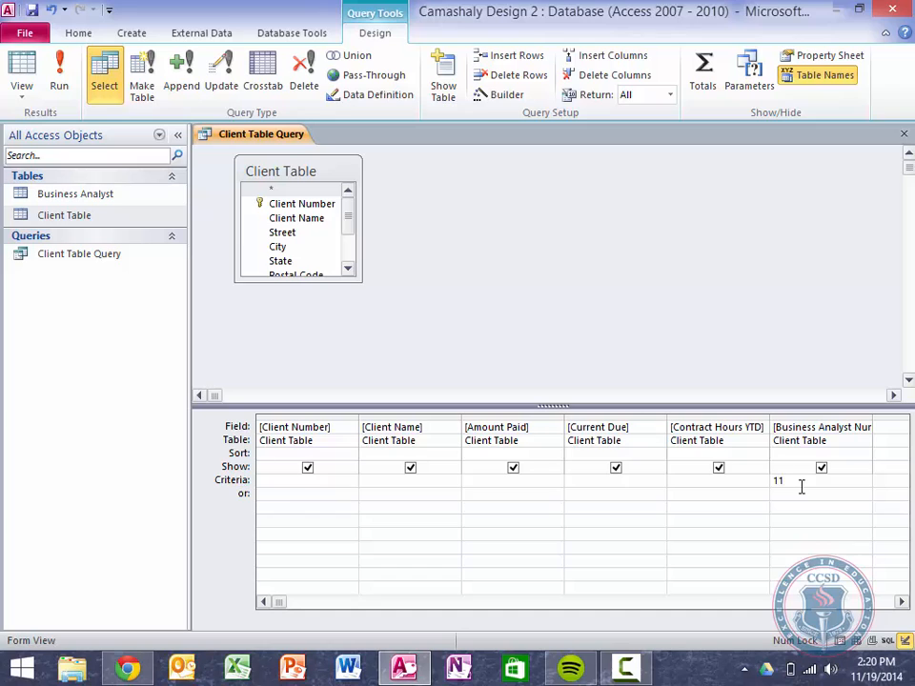
left_click(55, 80)
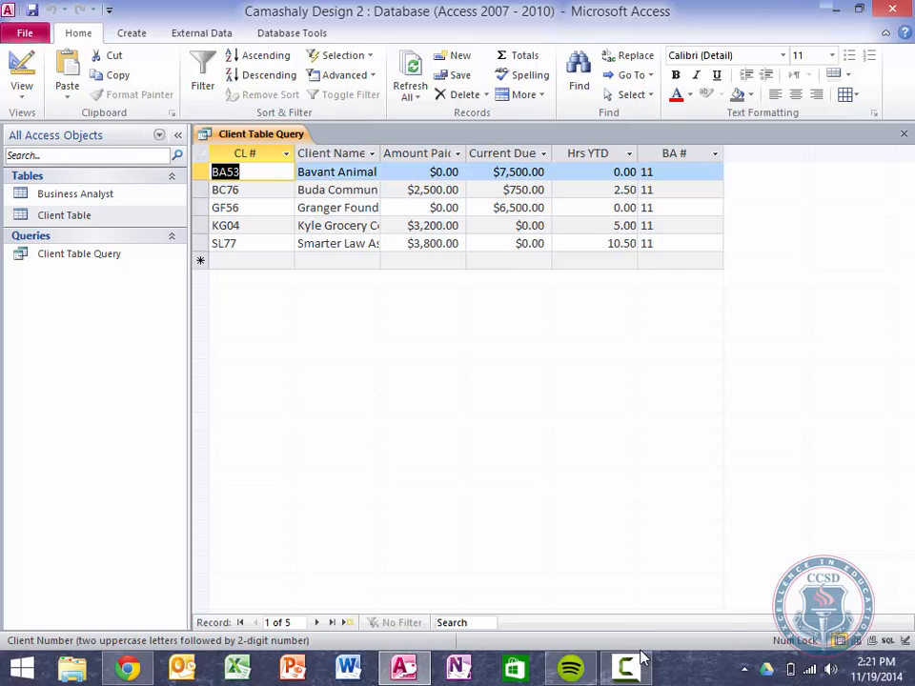
mouse_move(640, 662)
left_click(684, 596)
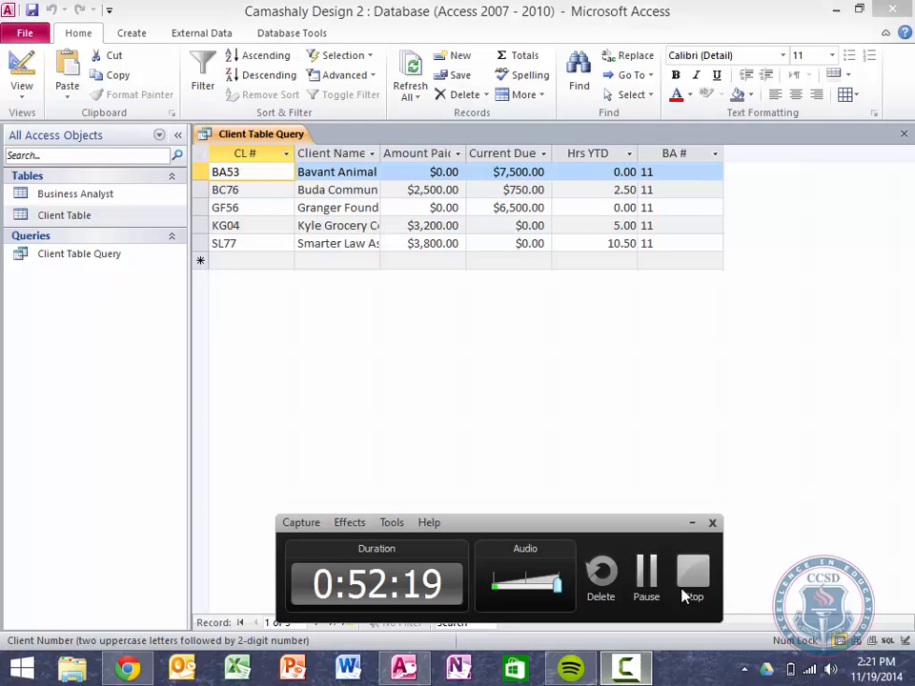